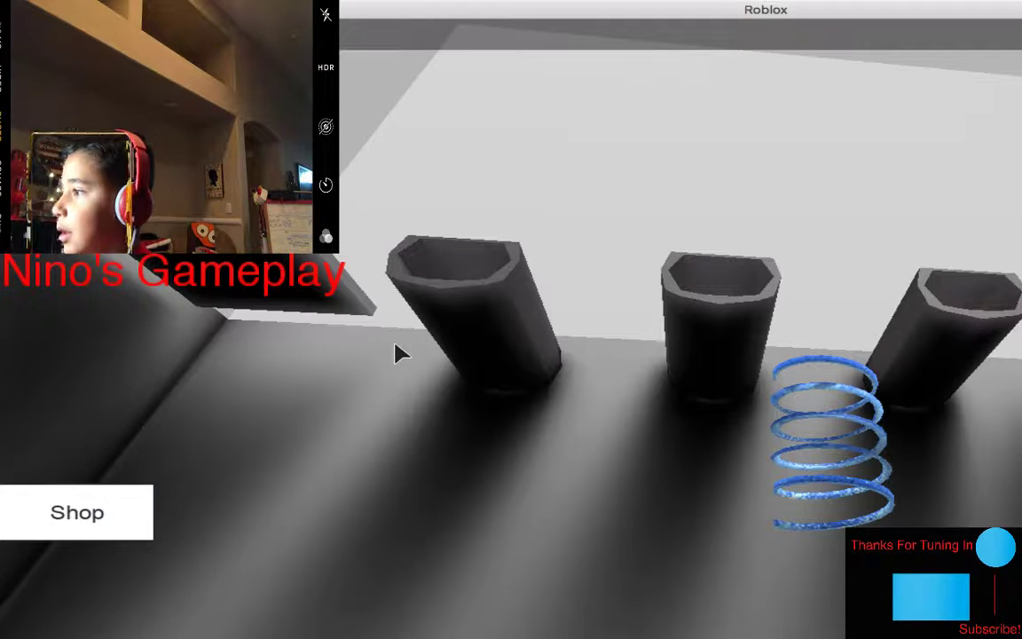
Close the running Roblox game window with Super+Q.
key("super+q")
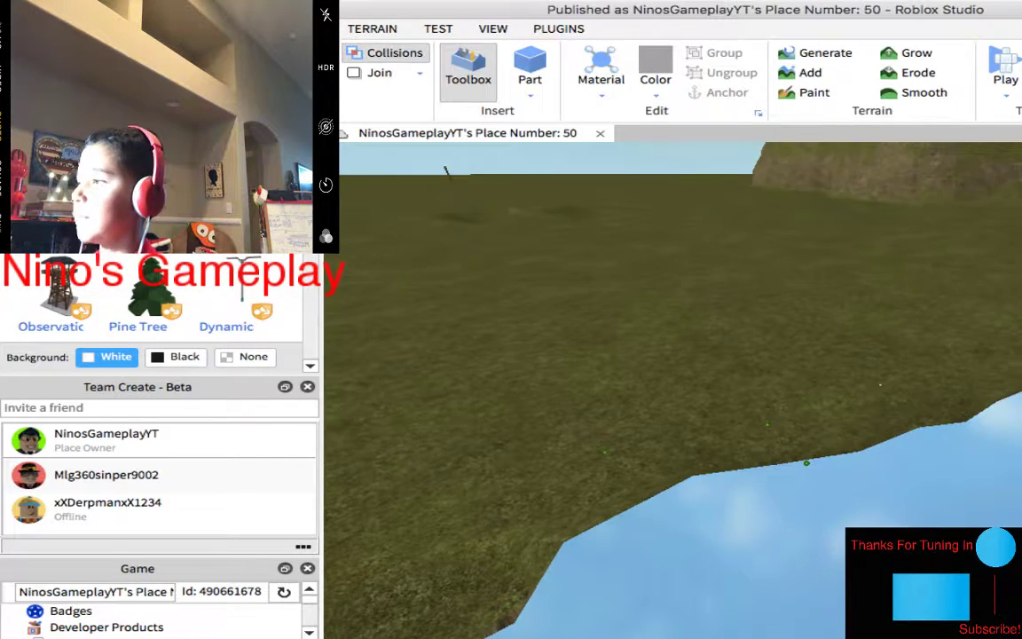
Tilt the view skyward, show the View tools, and set the toolbox background to Black.
right_click_drag(794, 472, 544, 496)
key("e")
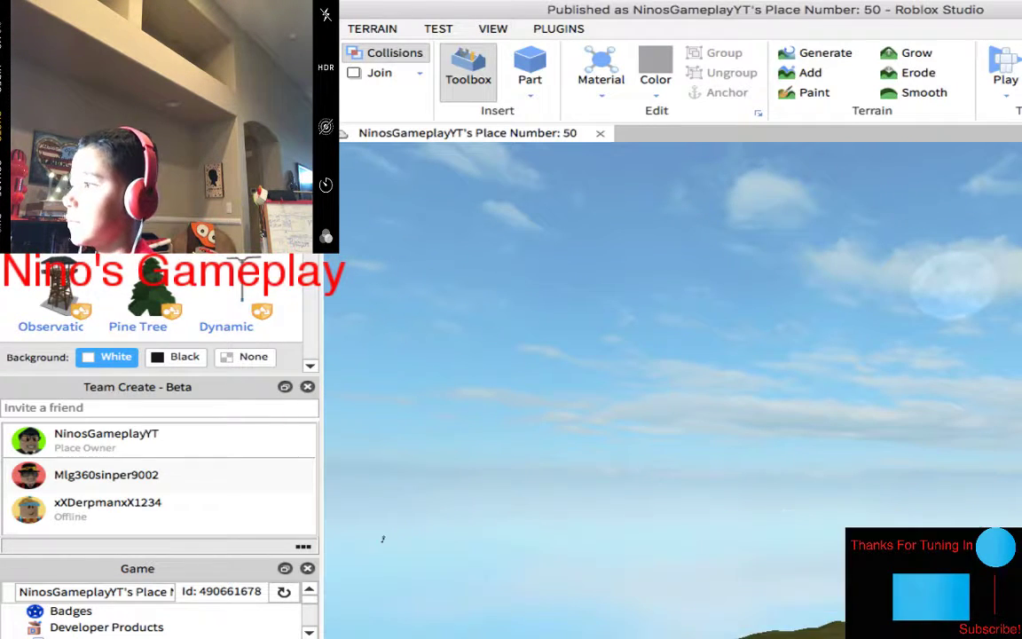
left_click(559, 28)
left_click(493, 28)
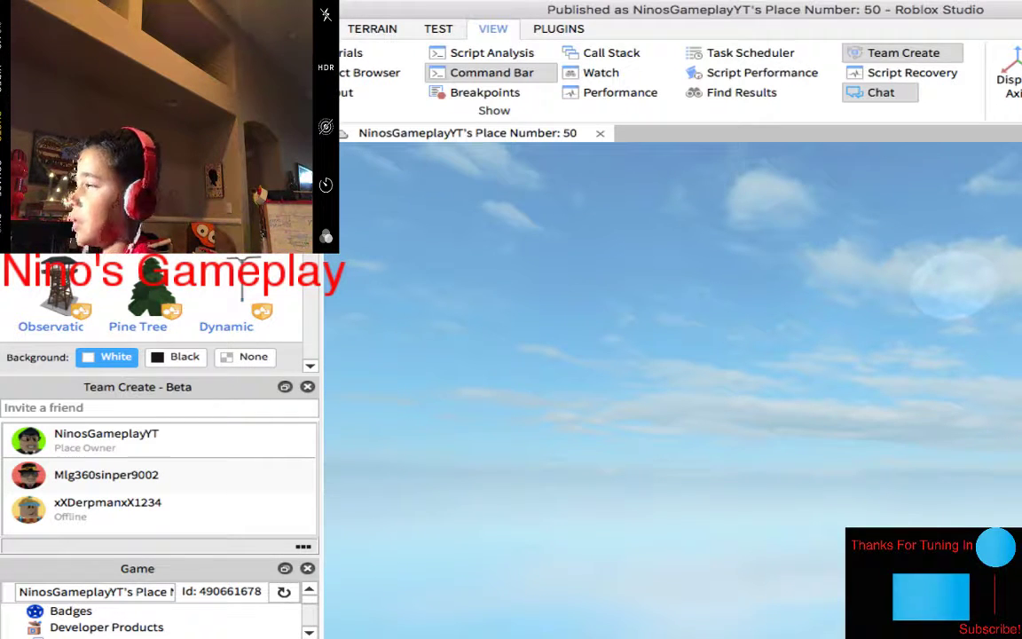
left_click(178, 356)
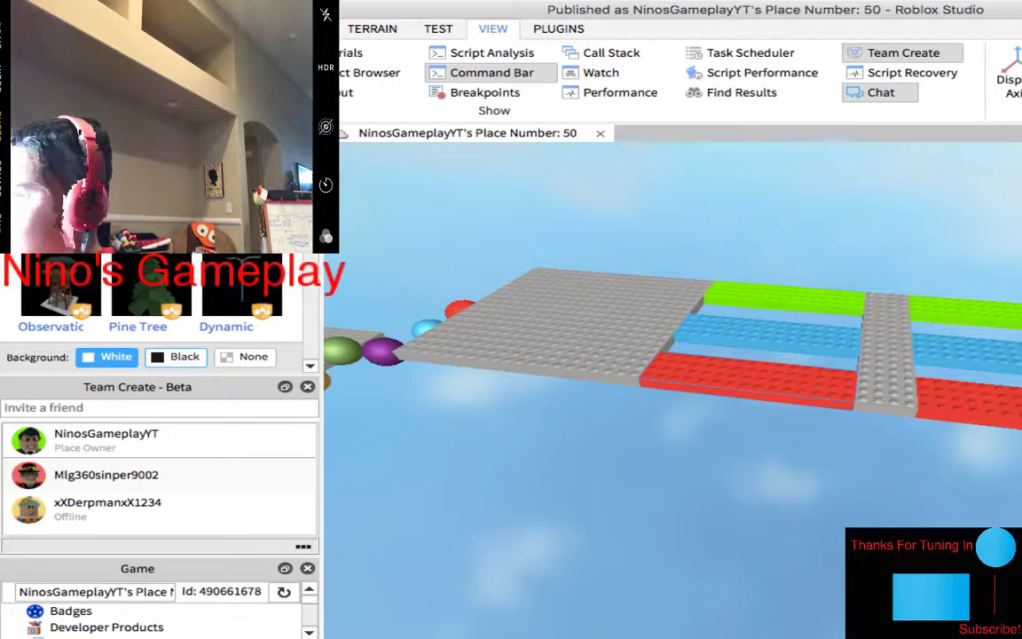
Delete the selected red brick strip beside the grey platform and return to Home tools.
key("Delete")
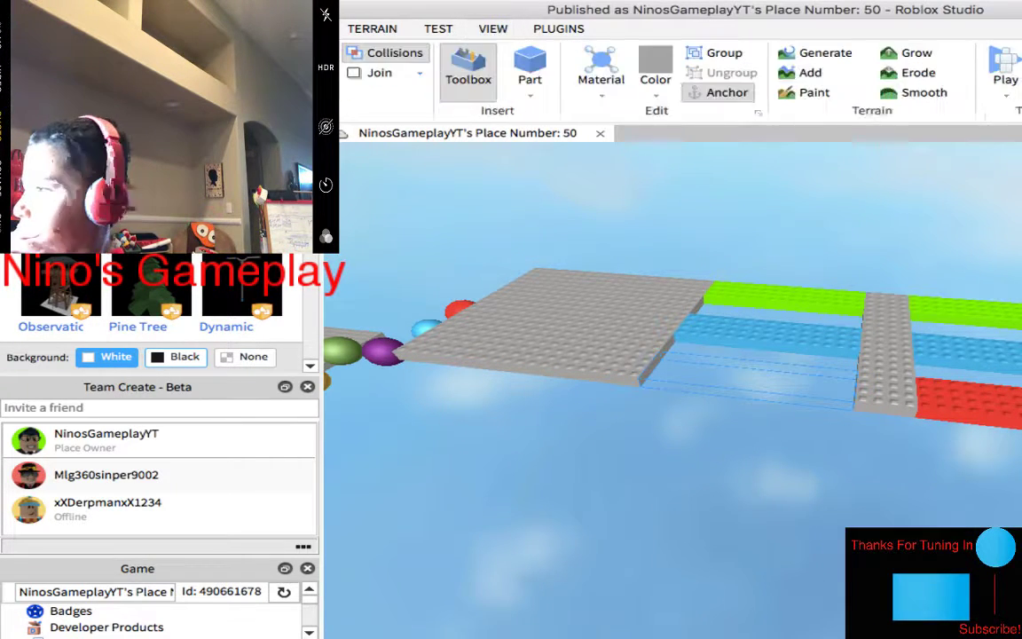
left_click(306, 28)
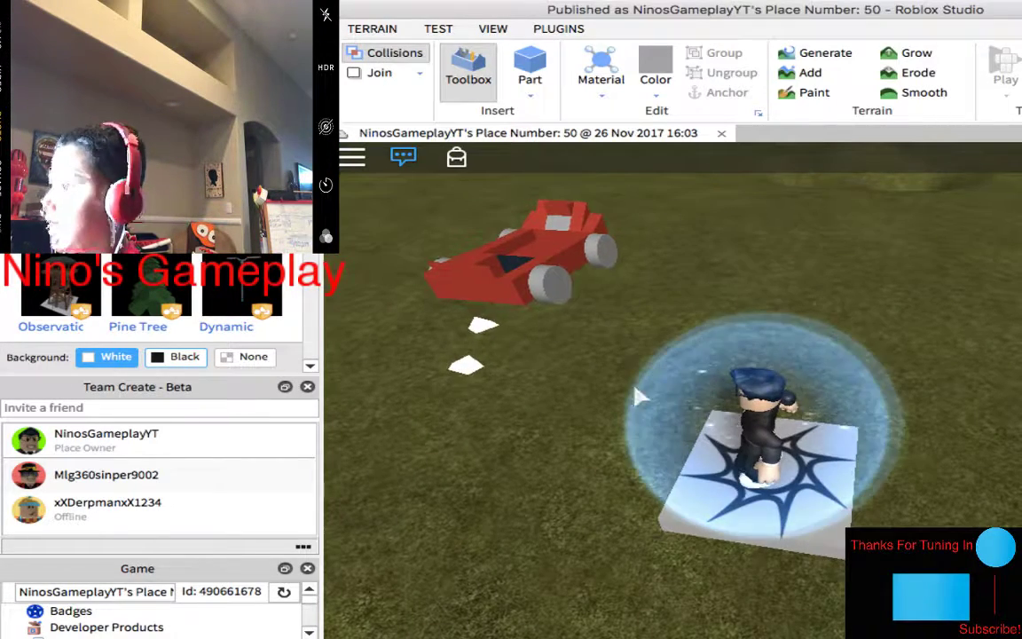
Walk the character into the red car seat, then stop the play test with Shift+F5.
key("a")
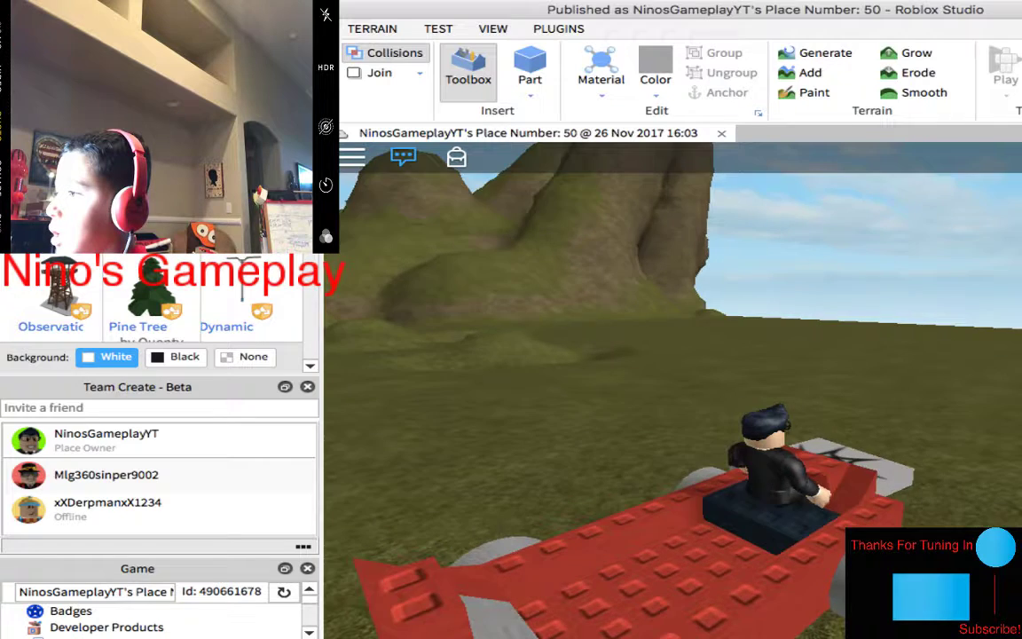
key("shift+F5")
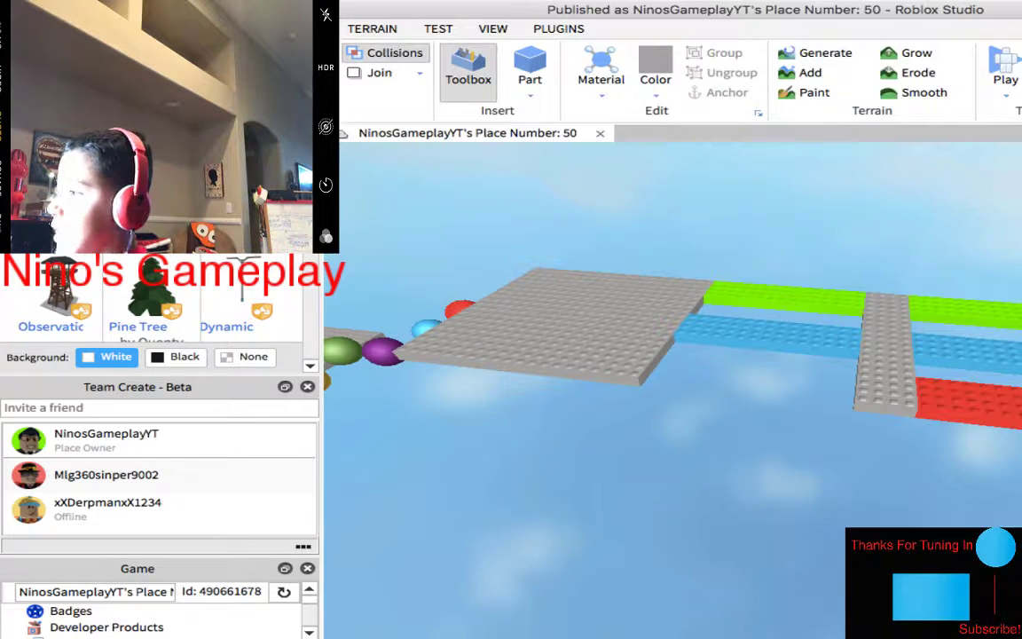
Select the blue strip under the grey platform, clear it, and fly along the platform.
left_click(745, 359)
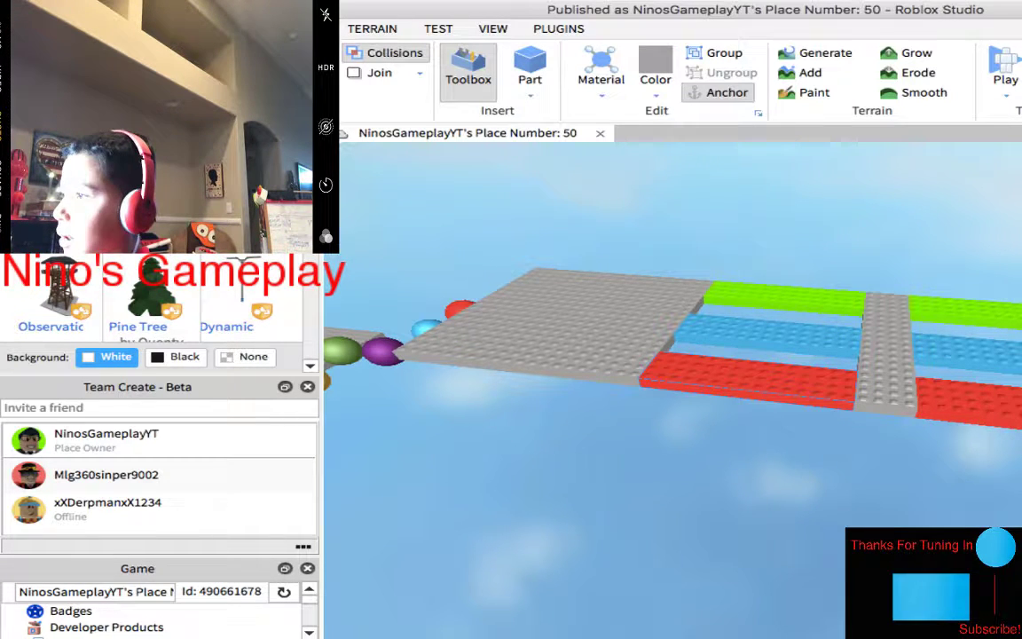
key("w")
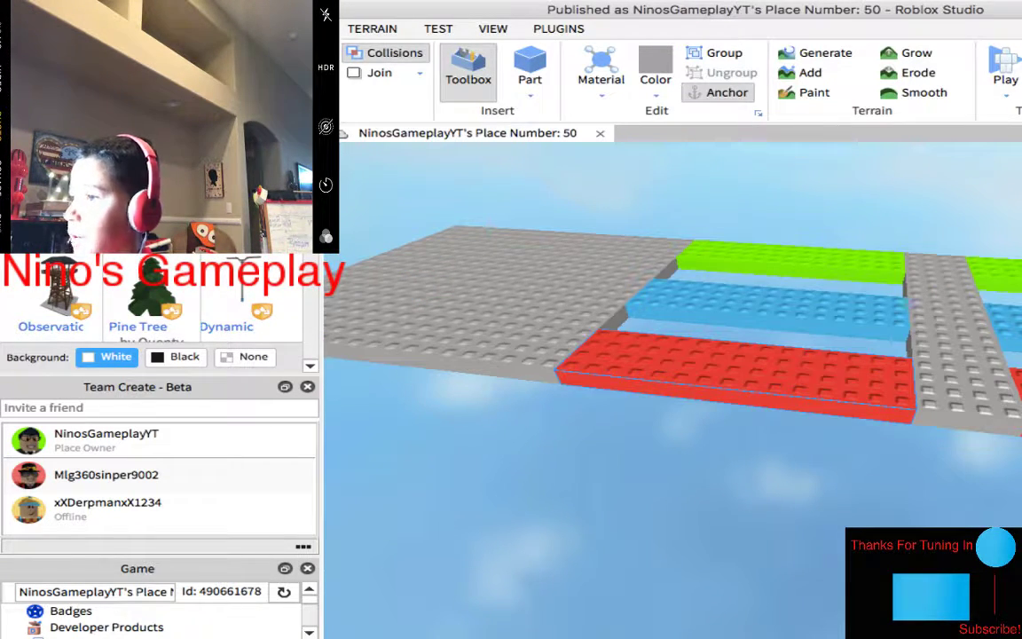
key("s")
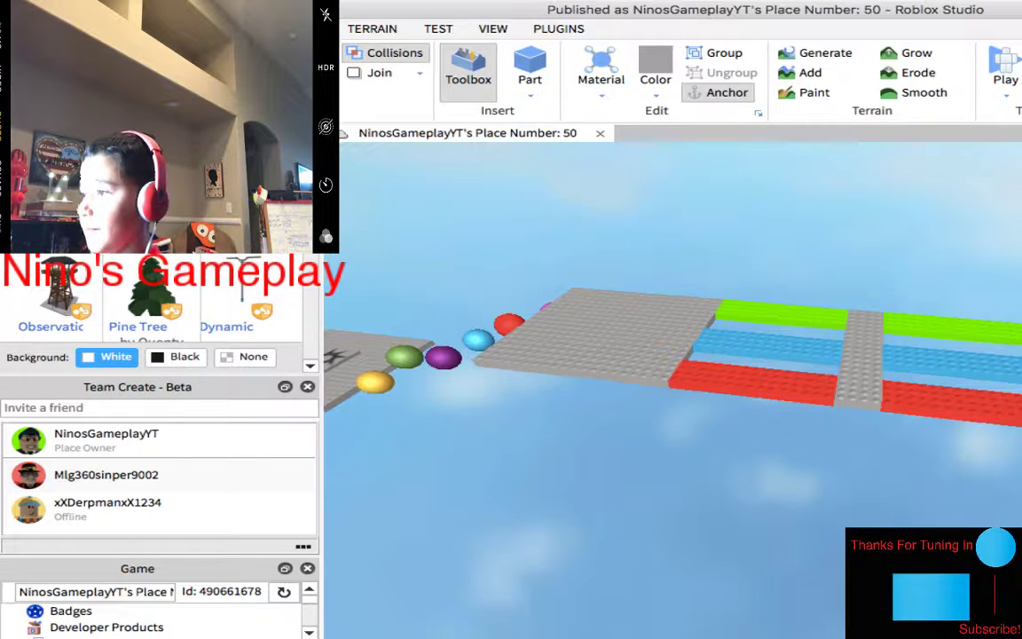
key("Delete")
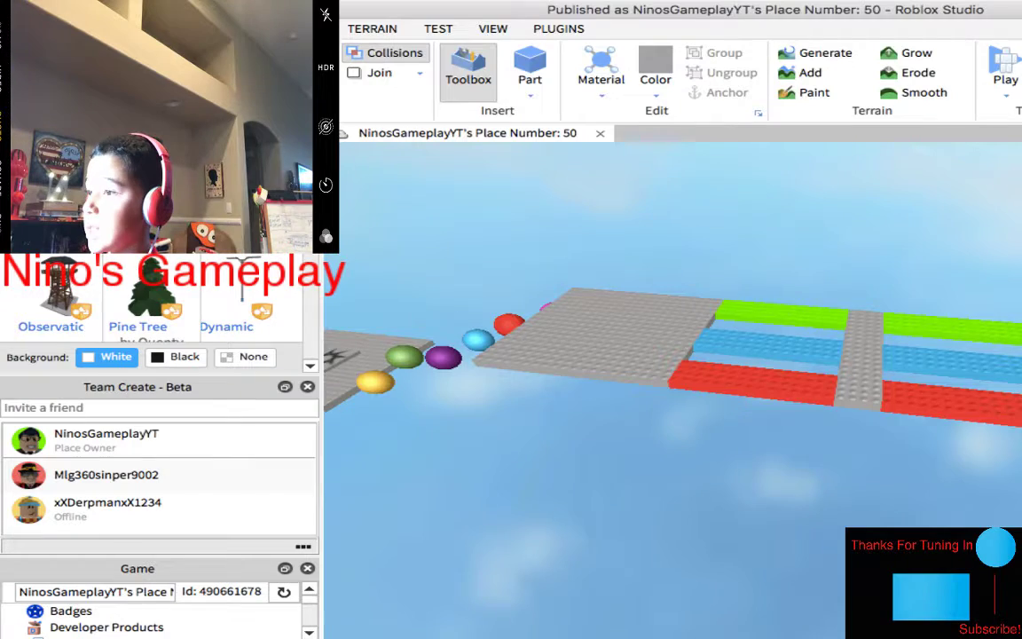
key("w")
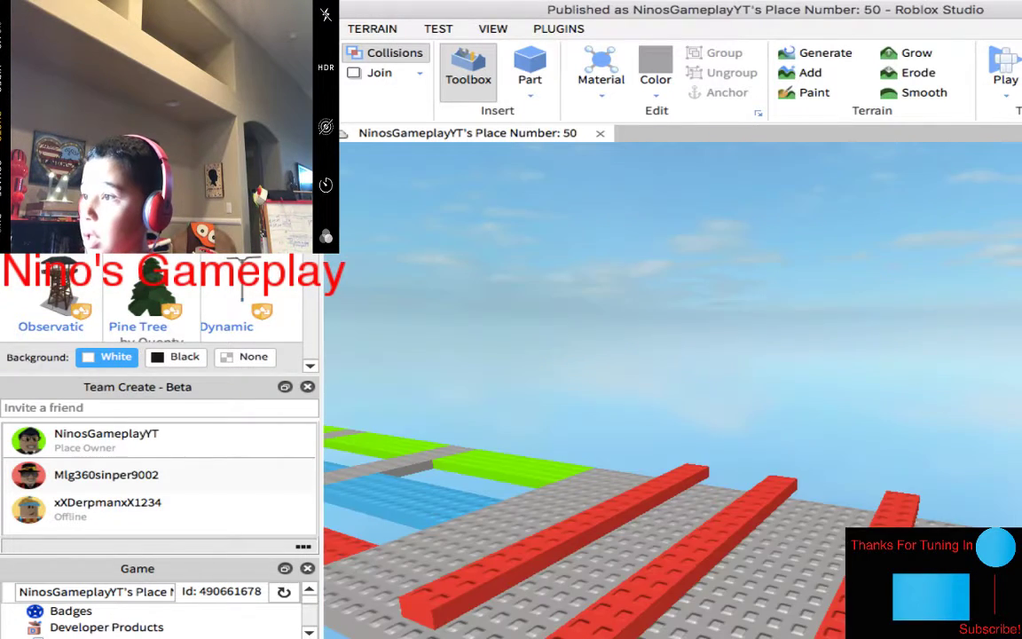
key("s")
key("Right")
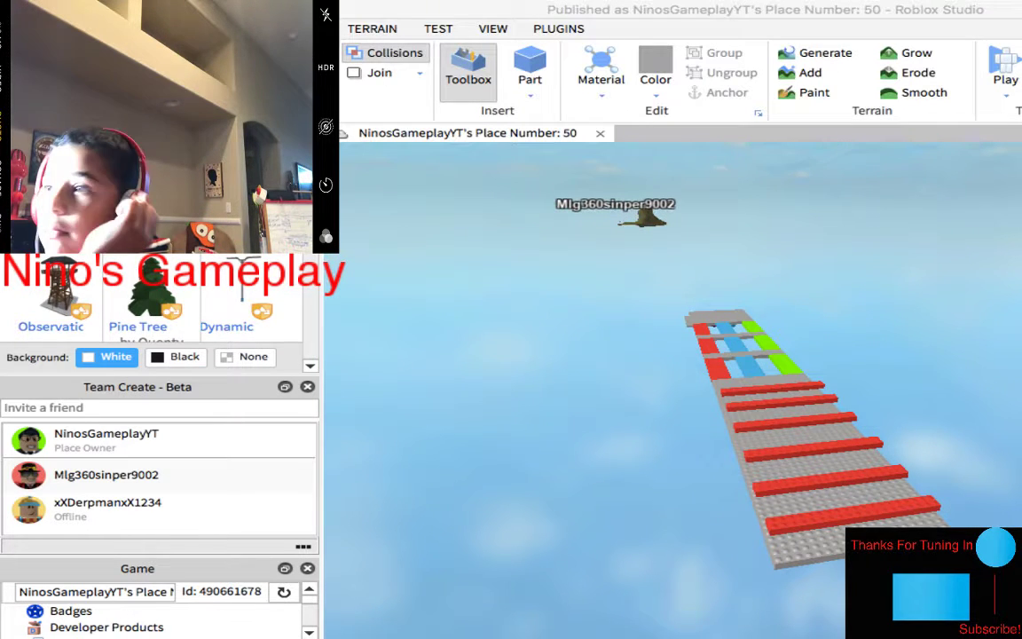
scroll(671, 390, "up", 3)
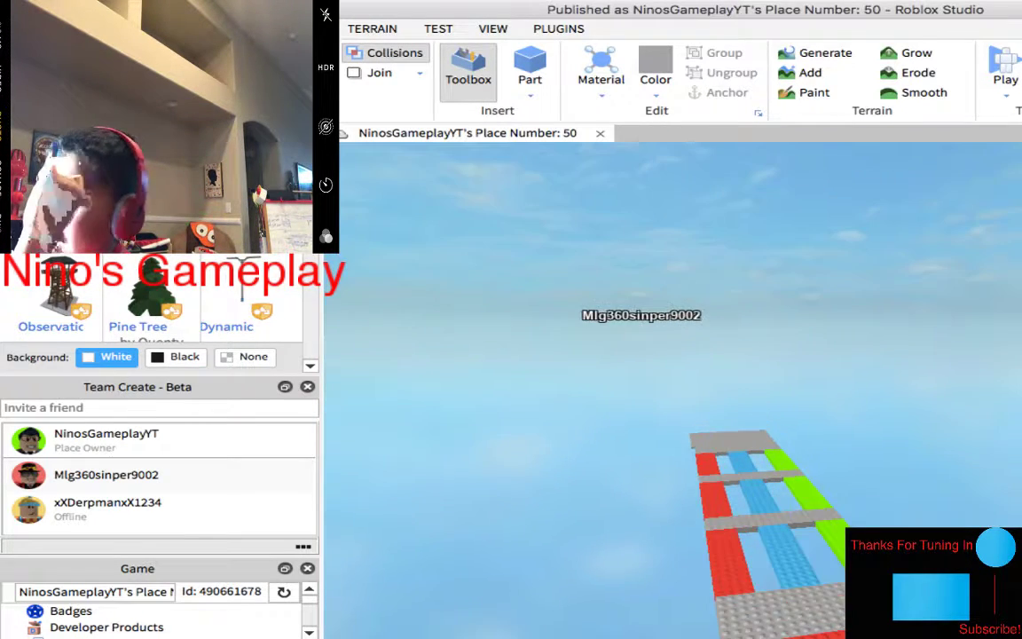
Fly to the spawn baseplate and select it along with the yellow ball and nearby objects.
key("w")
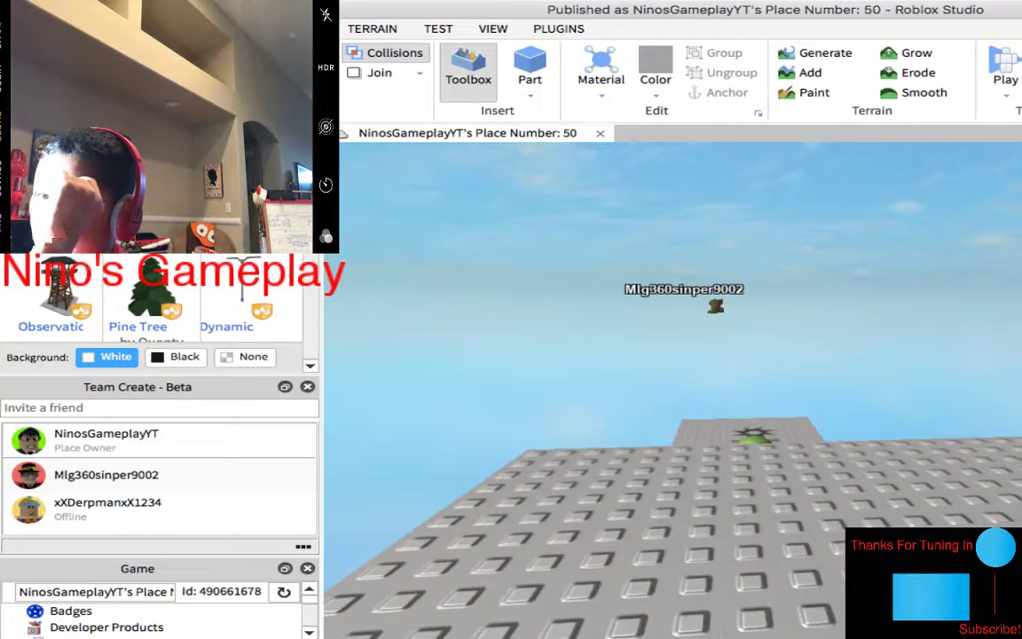
key("w")
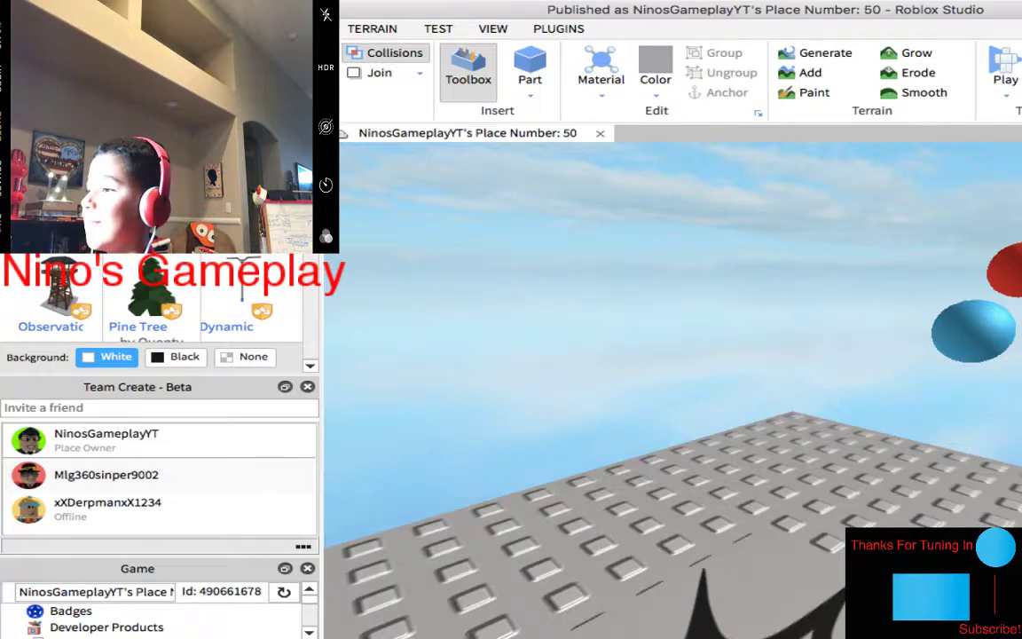
key("s")
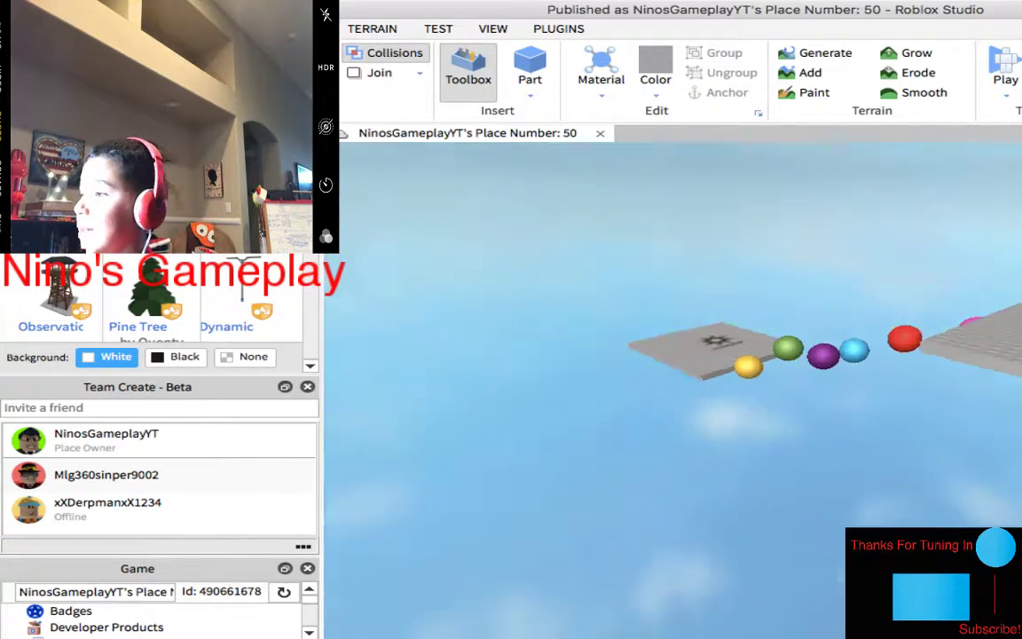
key("w")
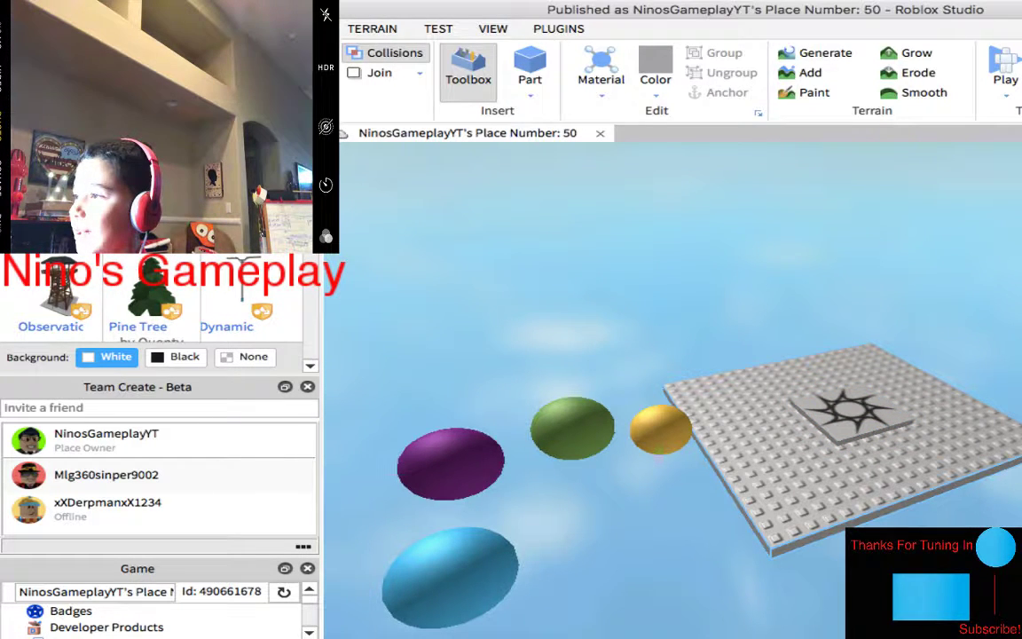
left_click(763, 462)
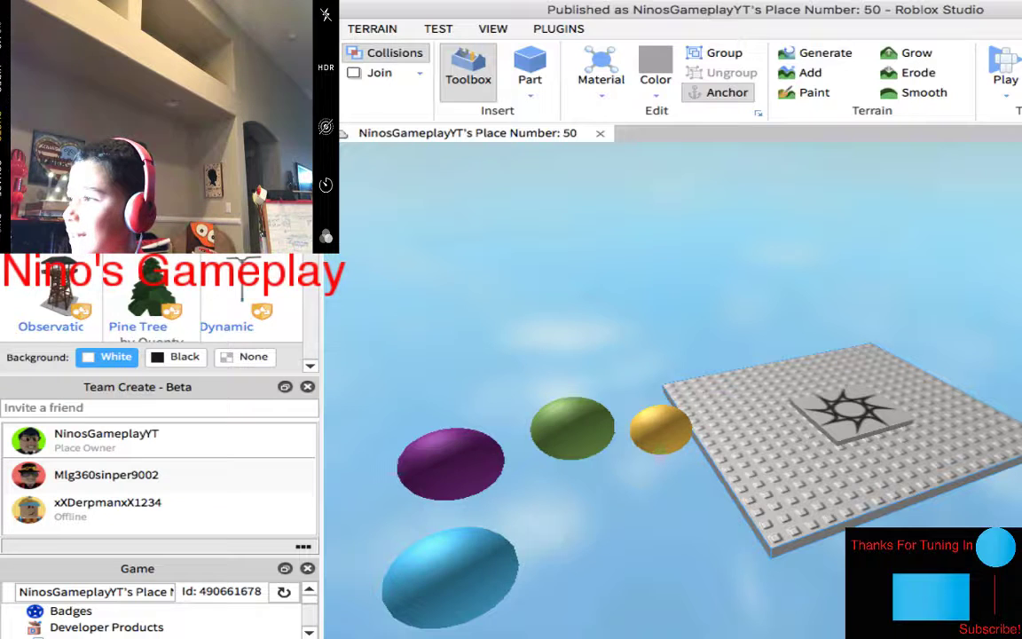
left_click(633, 348)
left_click_drag(701, 399, 927, 444)
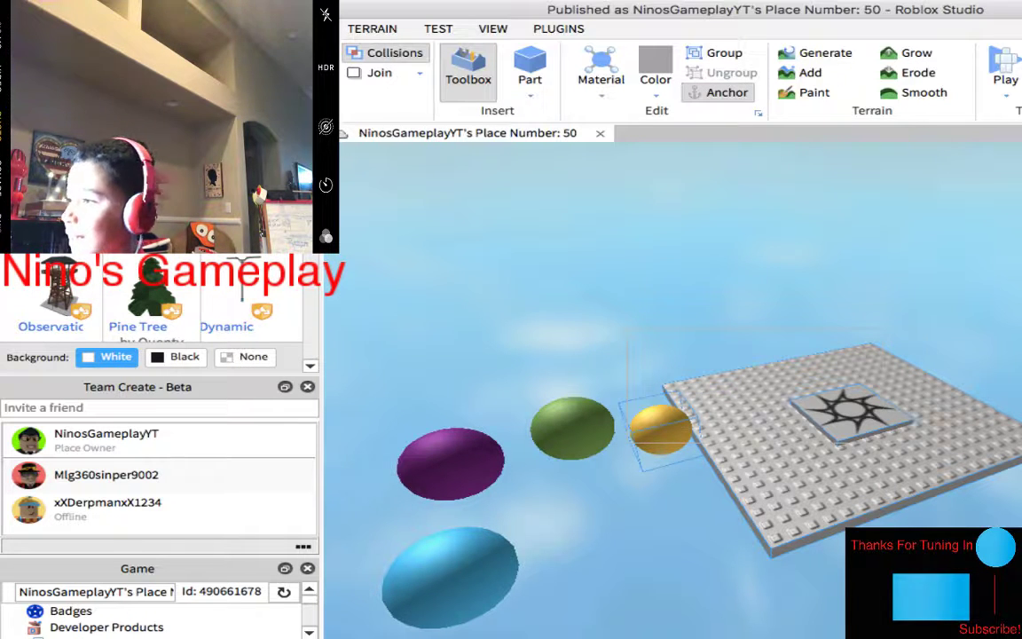
left_click(633, 347)
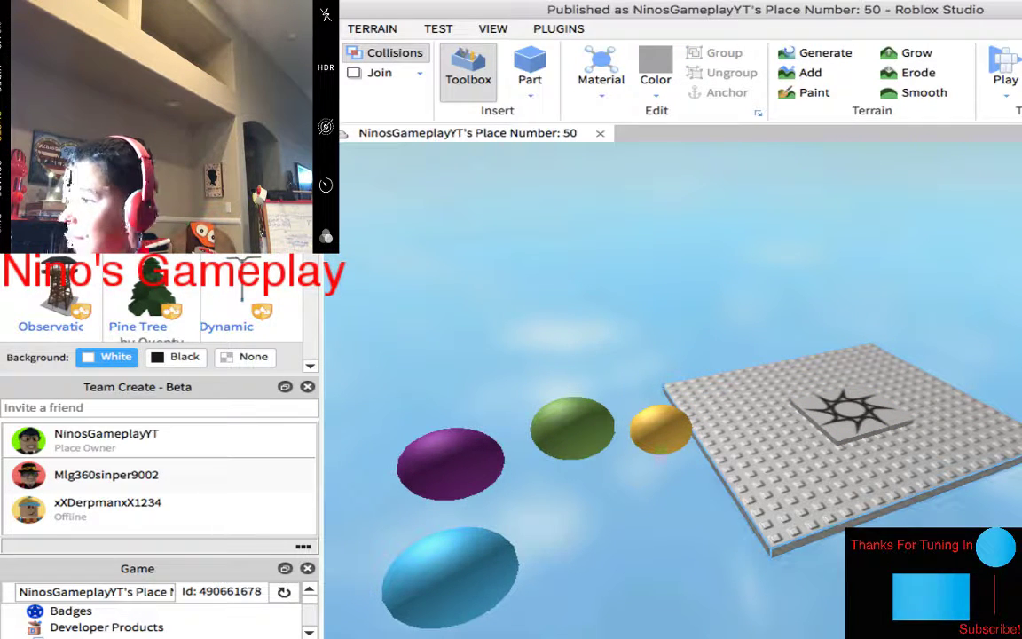
left_click_drag(789, 501, 639, 412)
scroll(674, 399, "down", 5)
key("a")
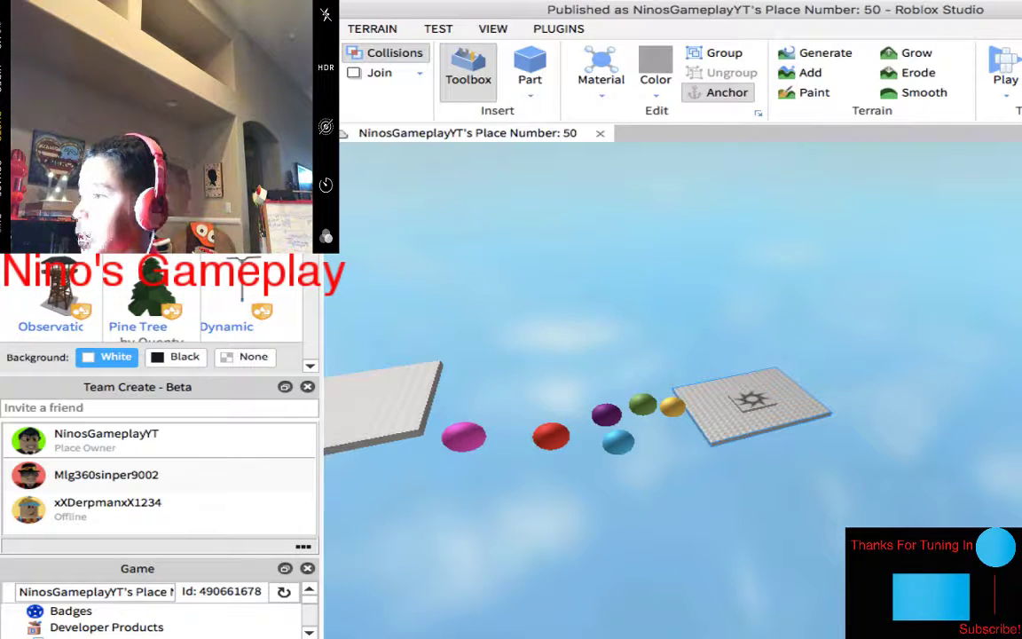
Pull the spawn baseplate away and move the small spawn marker onto it.
left_click(753, 404)
key("d")
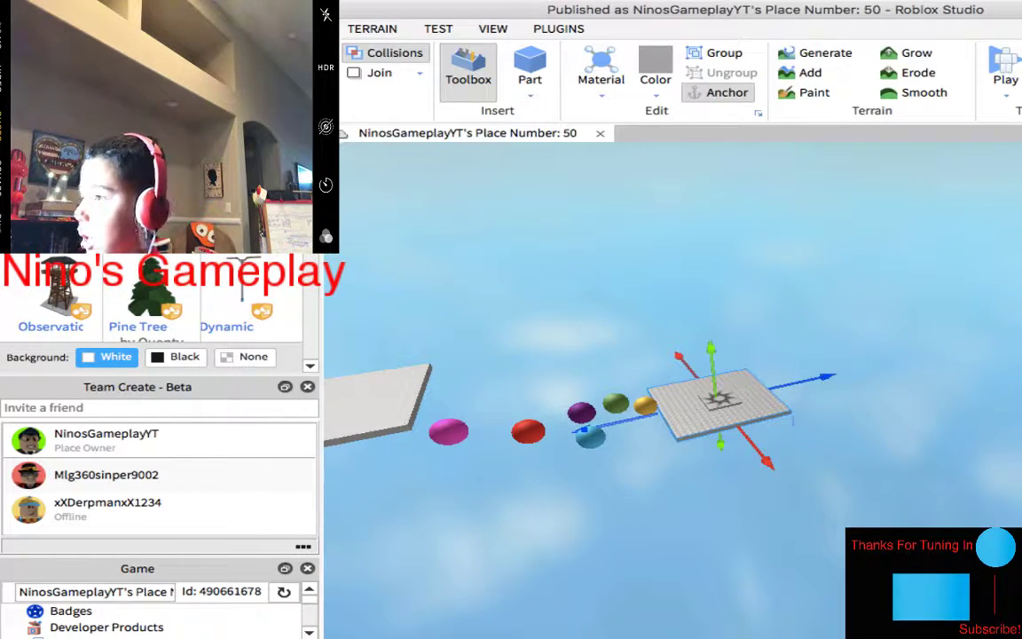
mouse_move(765, 461)
left_mouse_down()
mouse_move(754, 585)
mouse_move(767, 625)
left_mouse_up()
key("s")
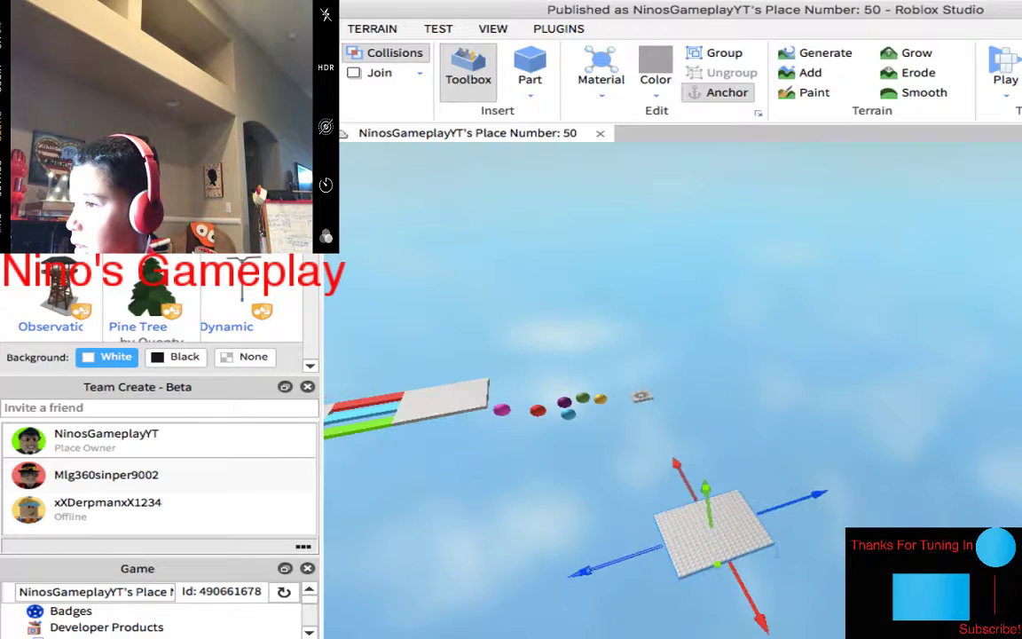
key("a")
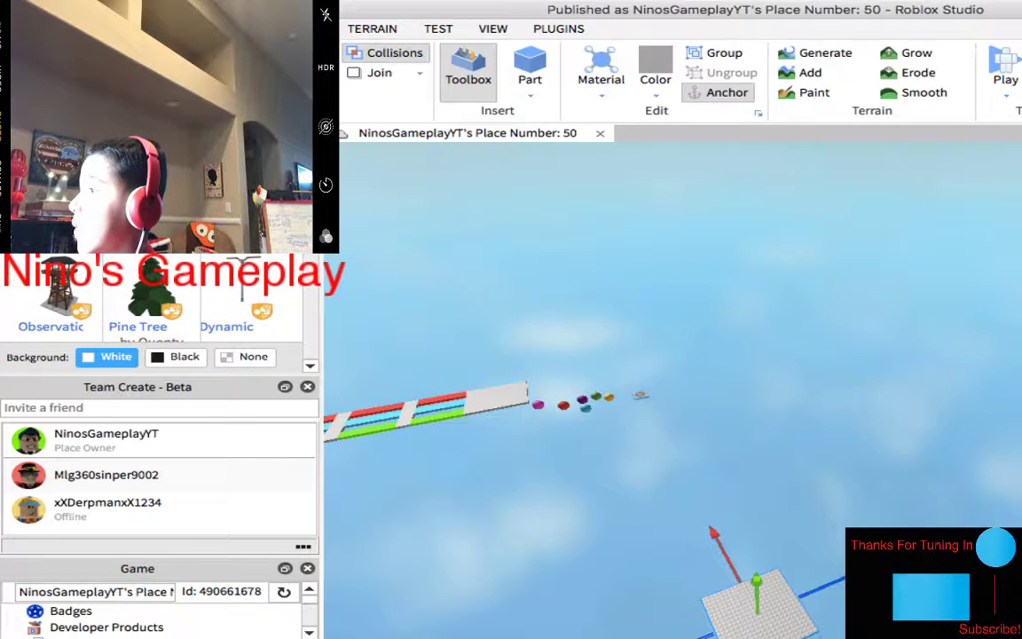
left_click(640, 395)
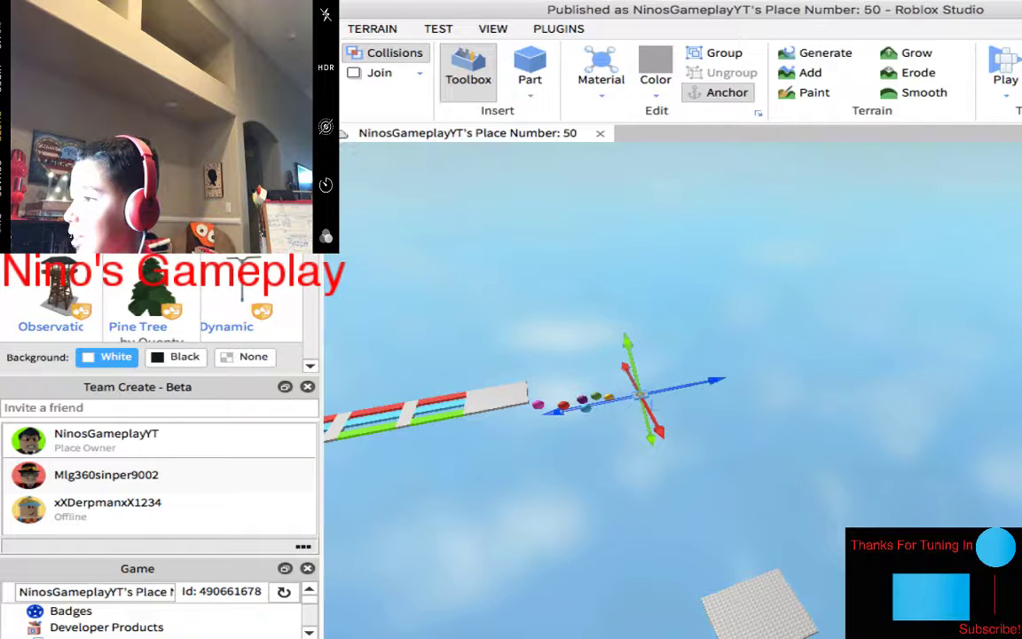
left_click_drag(640, 395, 735, 568)
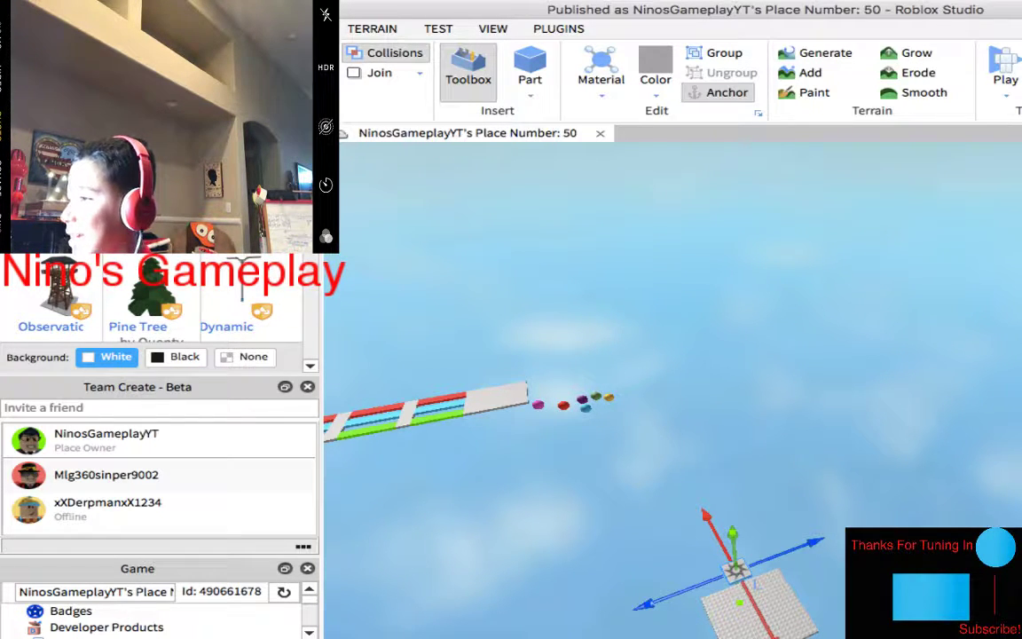
Move the grey plate to the beam's end and settle the spawn pad on top.
key("ctrl+r")
right_click_drag(674, 381, 656, 381)
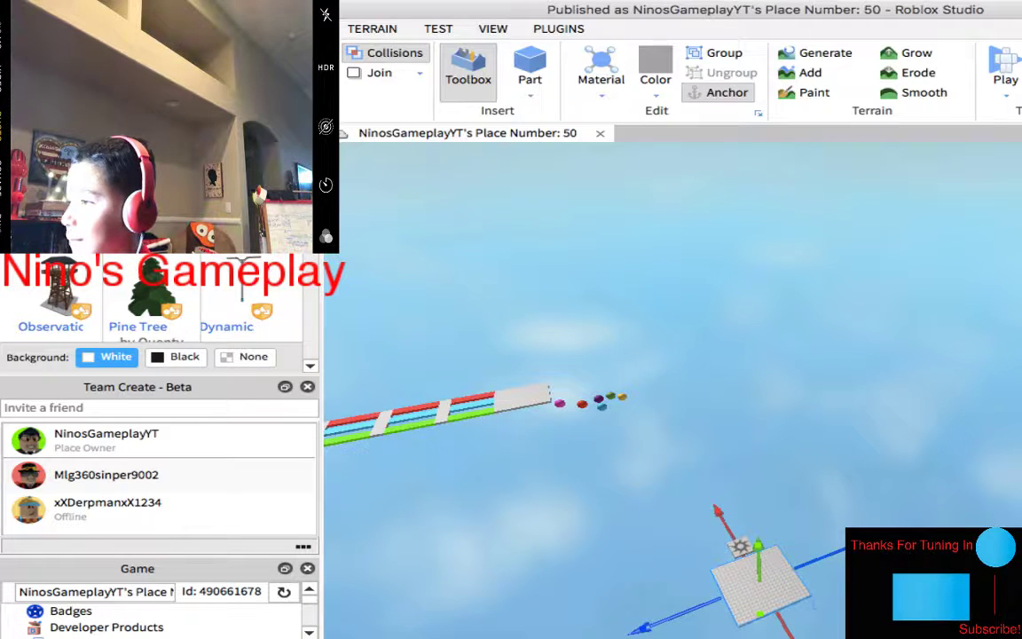
left_click_drag(758, 576, 656, 403)
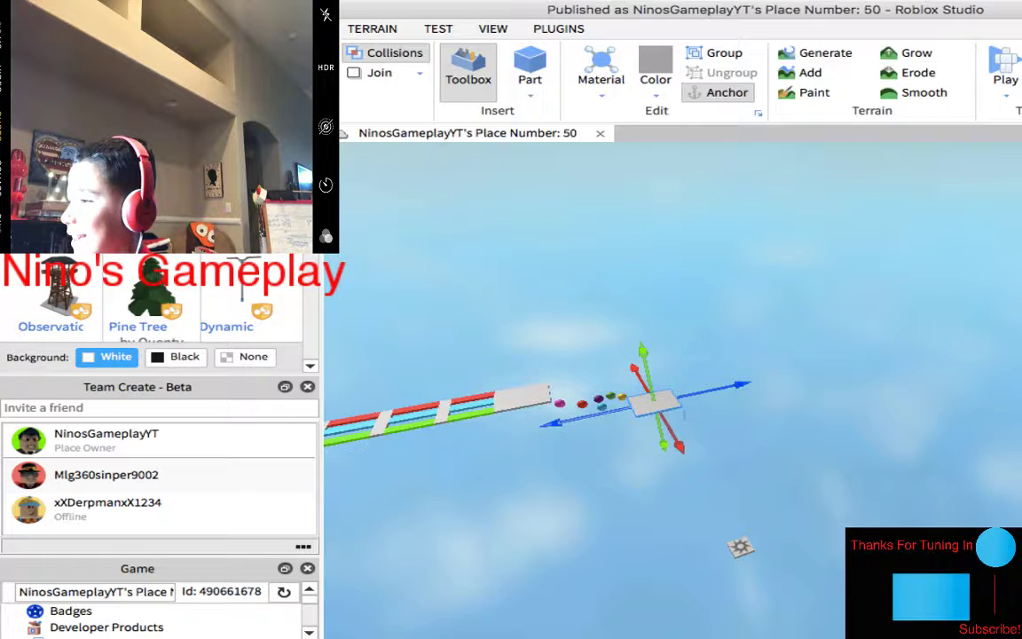
right_click_drag(674, 382, 656, 382)
left_click(732, 586)
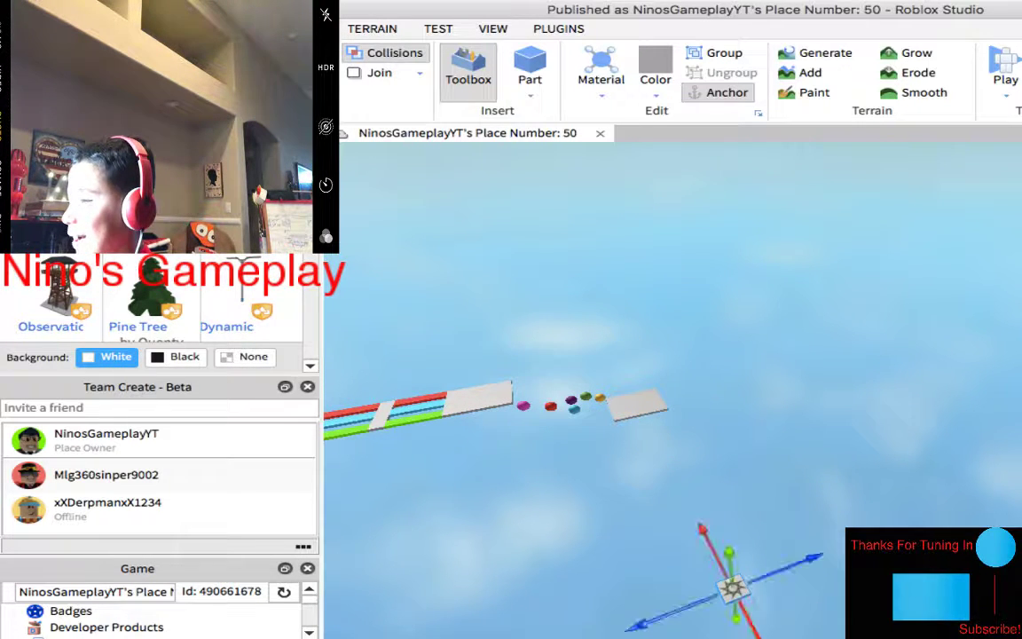
left_click_drag(753, 600, 631, 382)
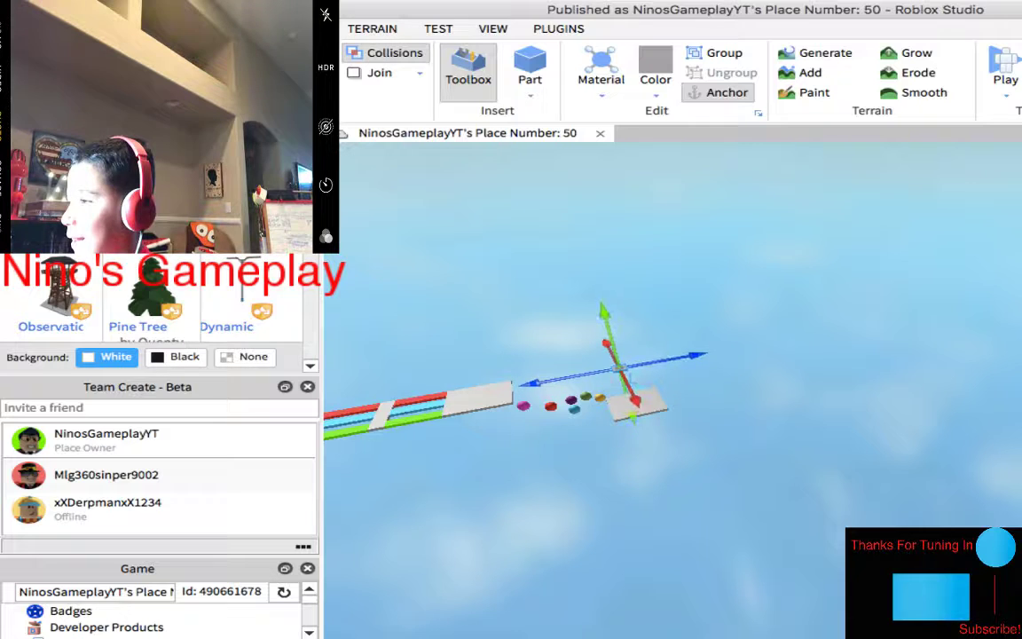
left_click_drag(617, 368, 628, 388)
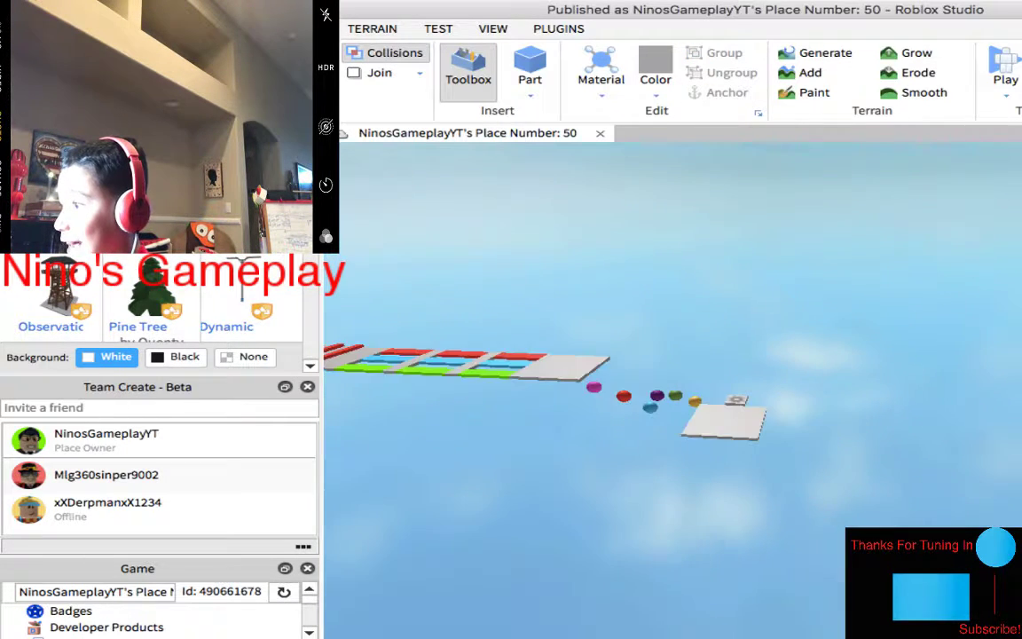
right_click_drag(620, 381, 709, 373)
key("w")
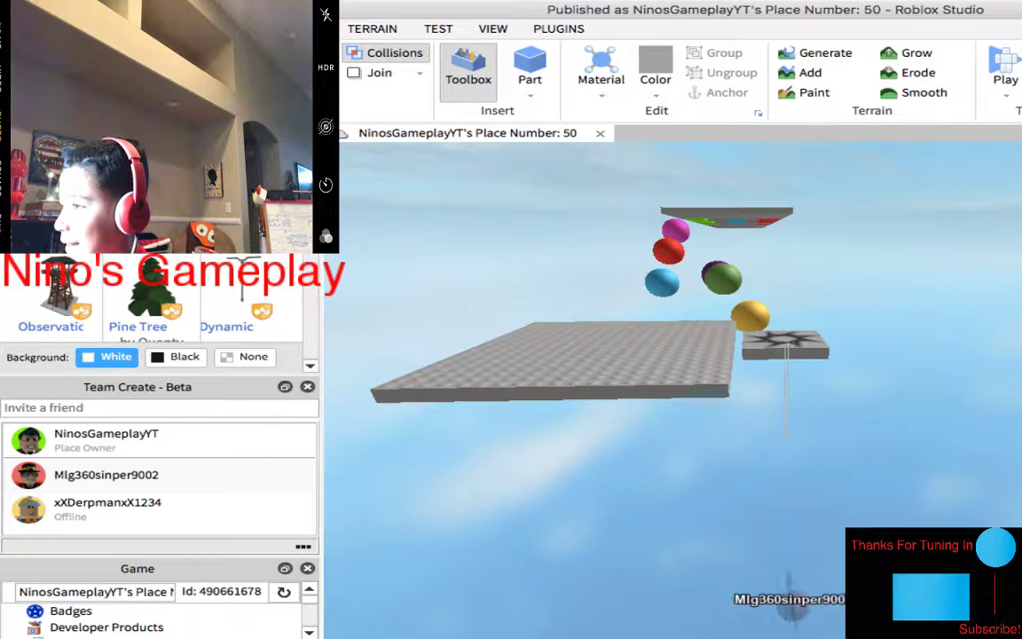
Shift the grey plate right, then undo and redo until the spawn pad sits centred.
left_click(785, 344)
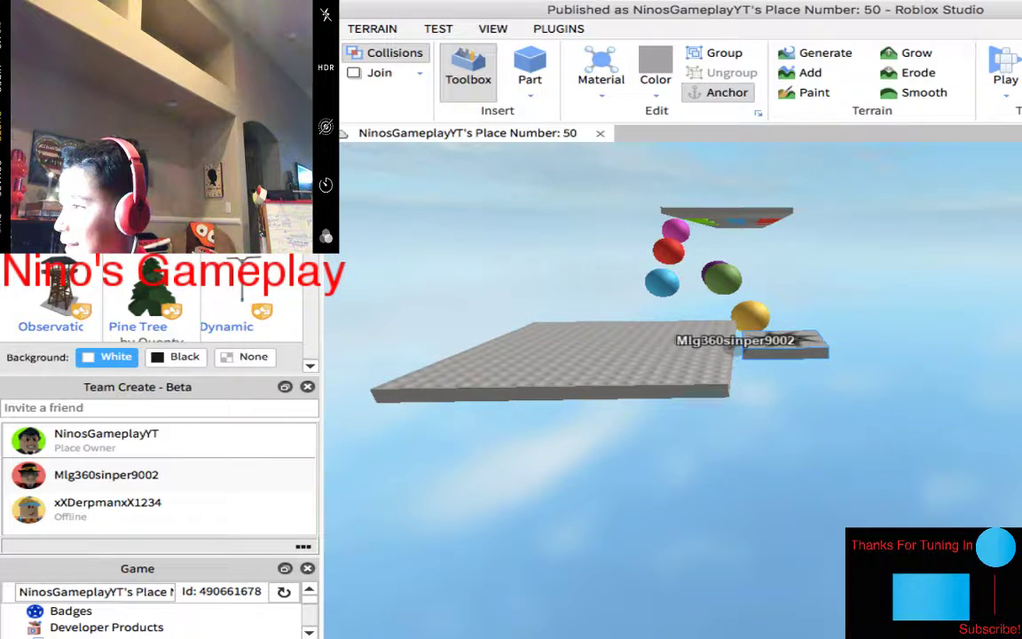
left_click_drag(892, 342, 1020, 342)
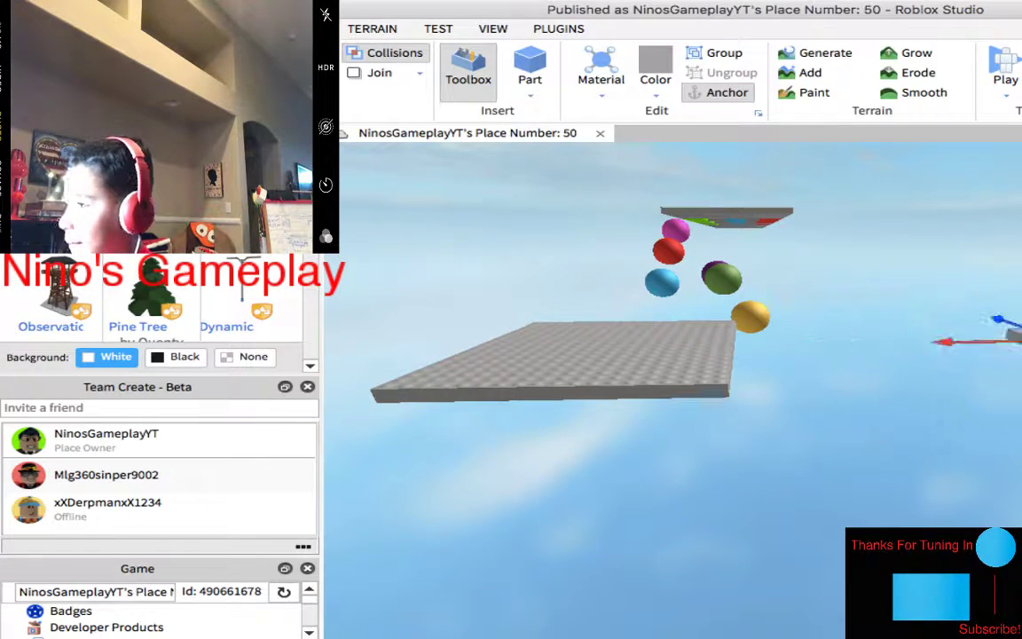
key("ctrl+z")
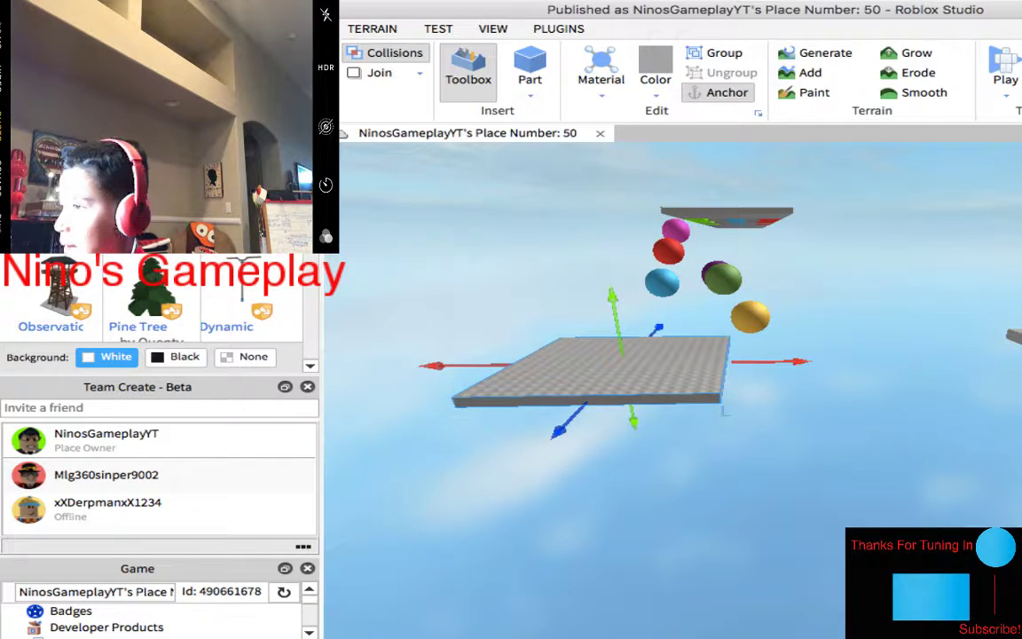
key("ctrl+z")
key("ctrl+z")
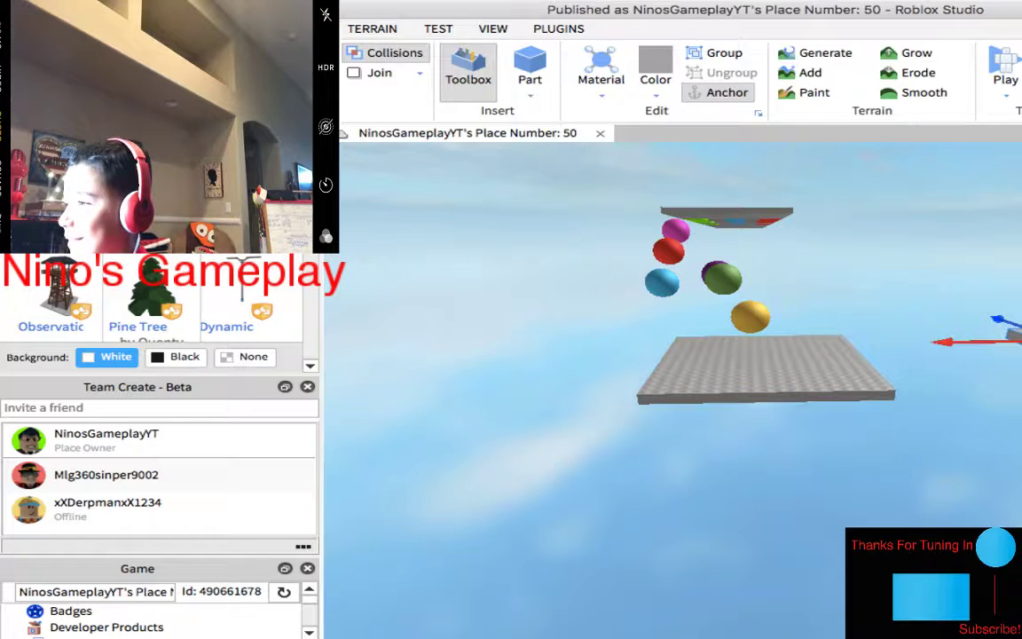
key("ctrl+z")
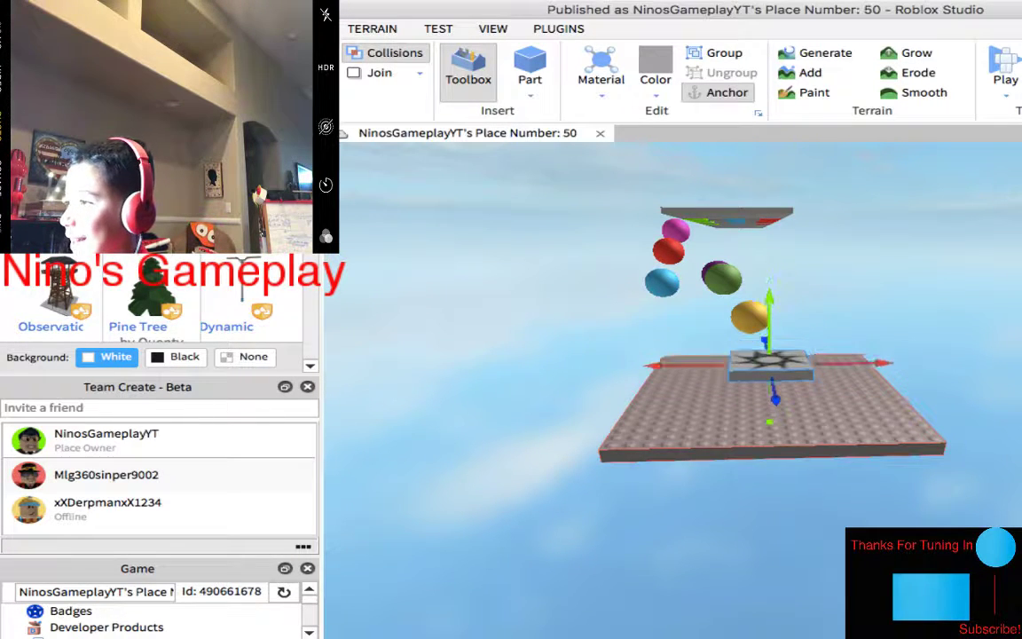
key("ctrl+z")
key("ctrl+y")
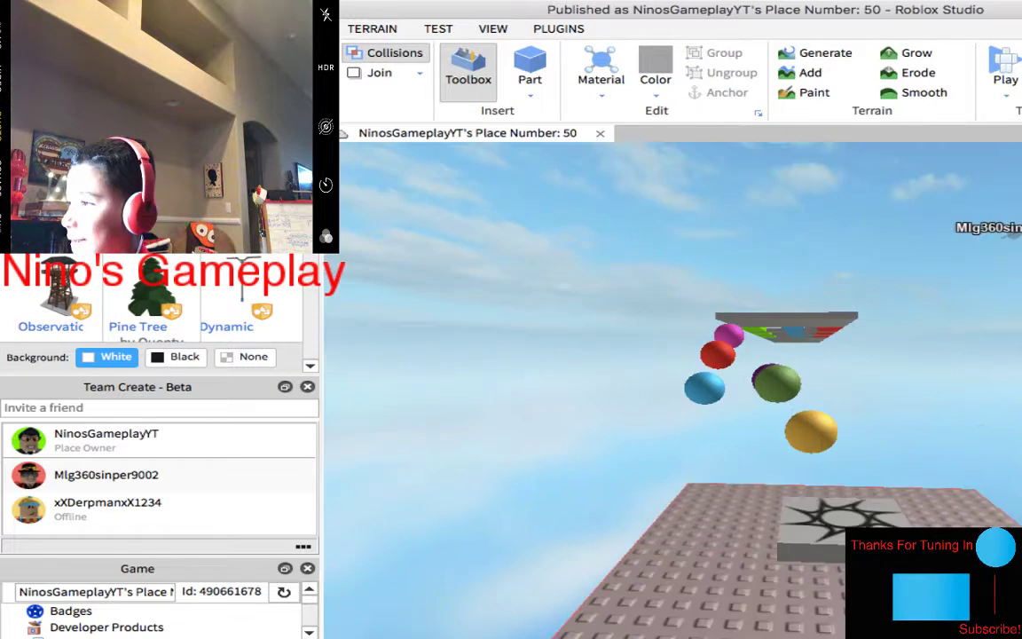
scroll(532, 196, "up", 5)
right_click_drag(674, 390, 675, 337)
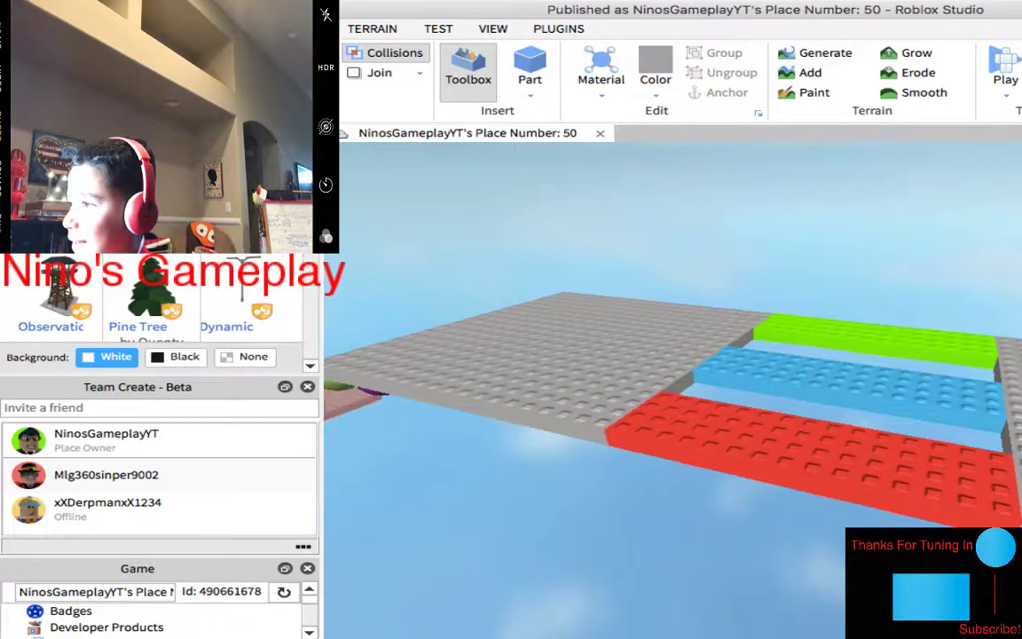
left_click(798, 452)
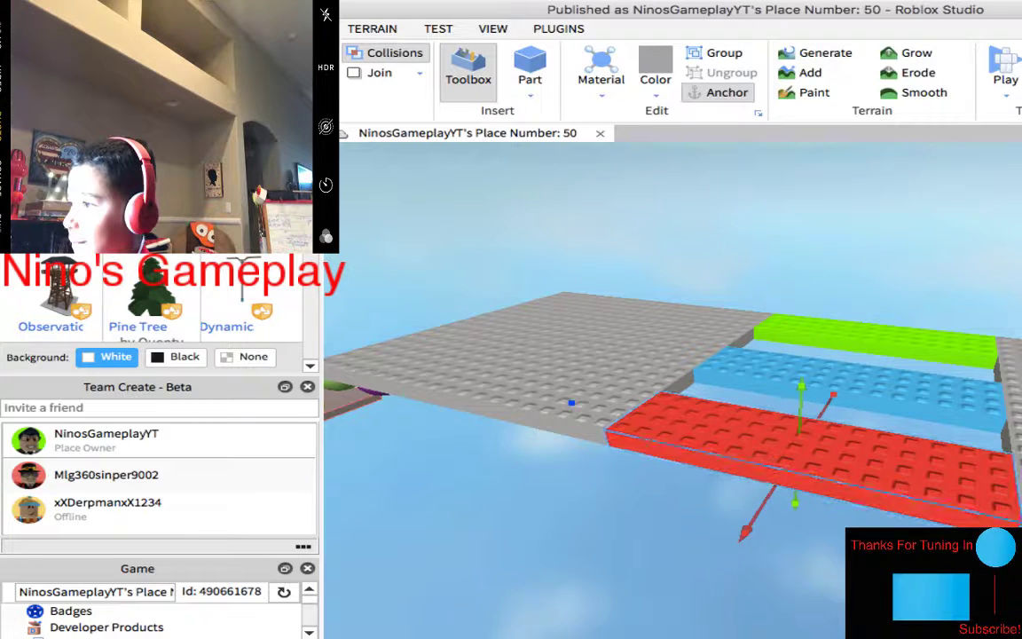
left_click(674, 567)
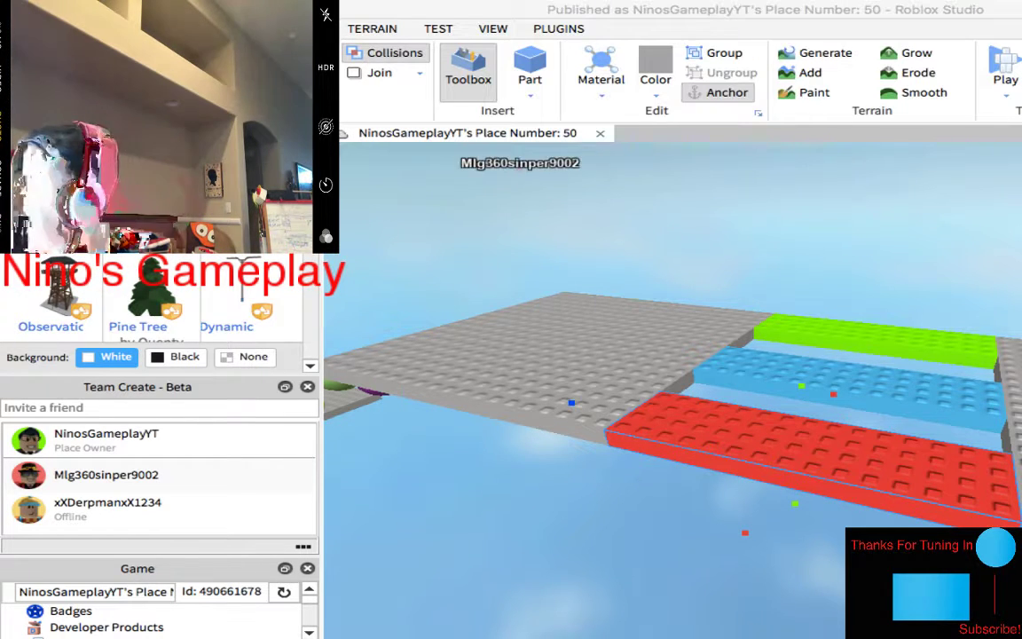
right_click_drag(674, 399, 675, 266)
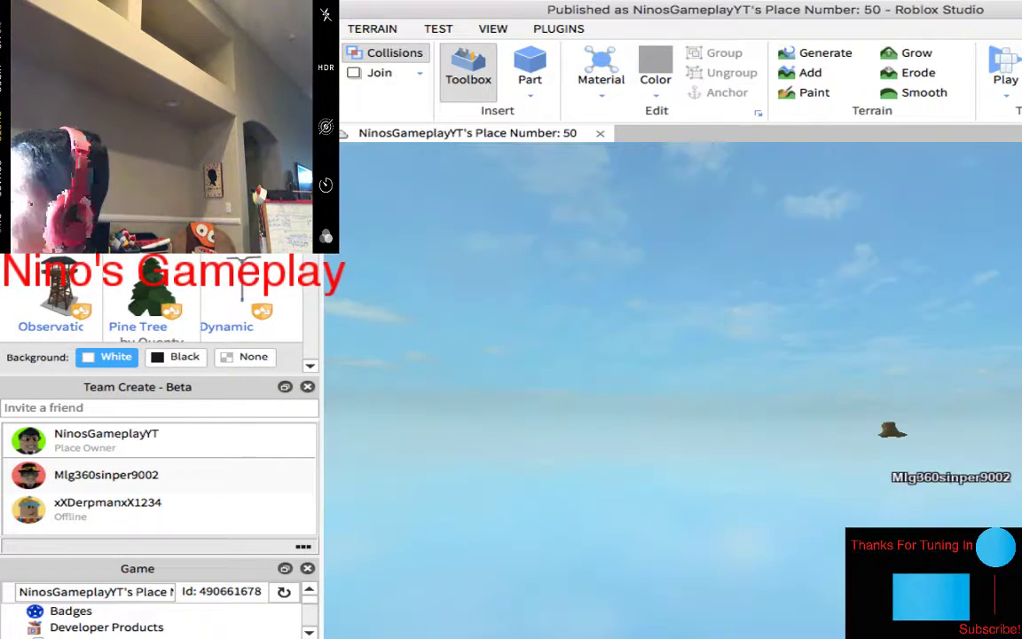
right_click_drag(674, 355, 746, 355)
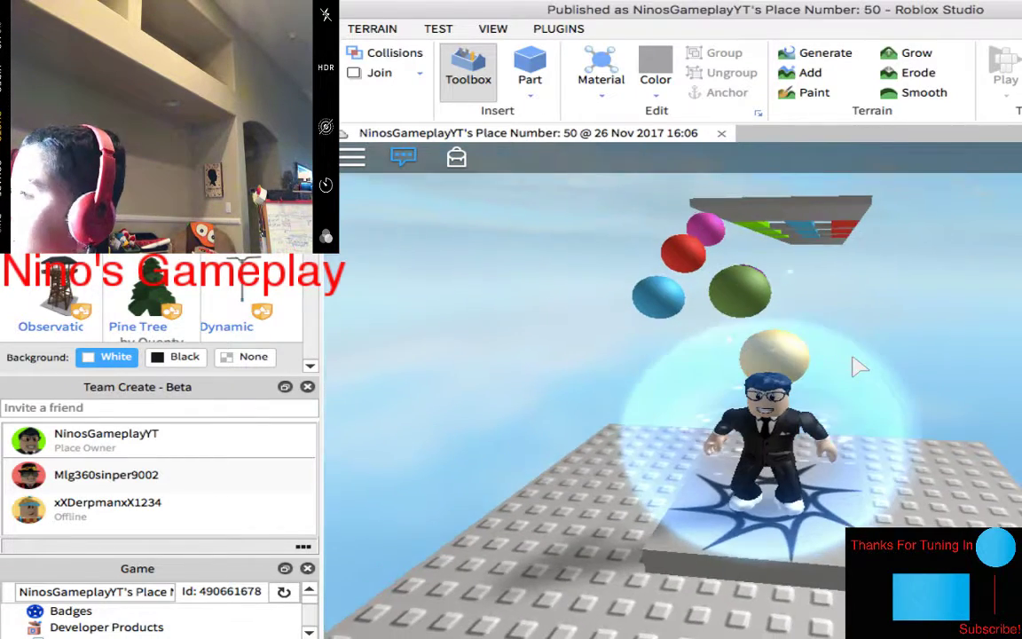
key("w")
key("space")
key("space")
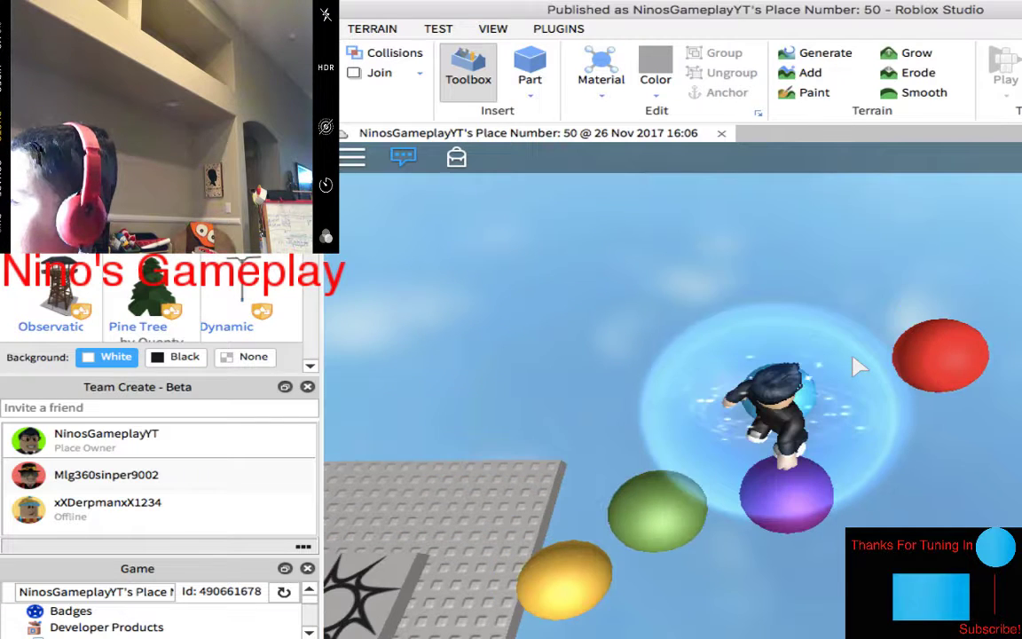
key("space")
right_click_drag(854, 367, 854, 368)
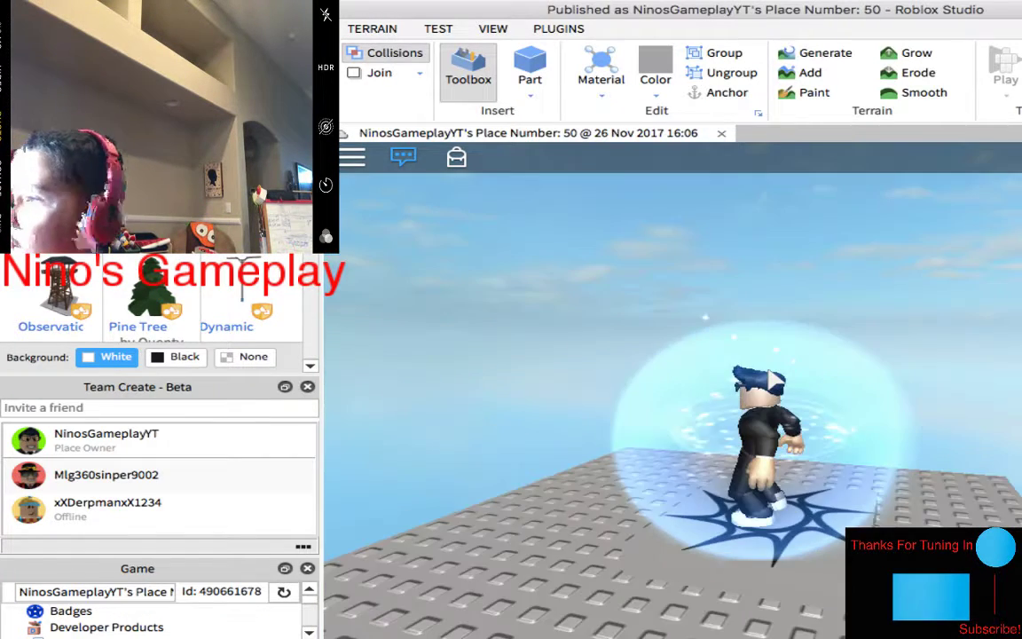
right_click_drag(775, 382, 953, 384)
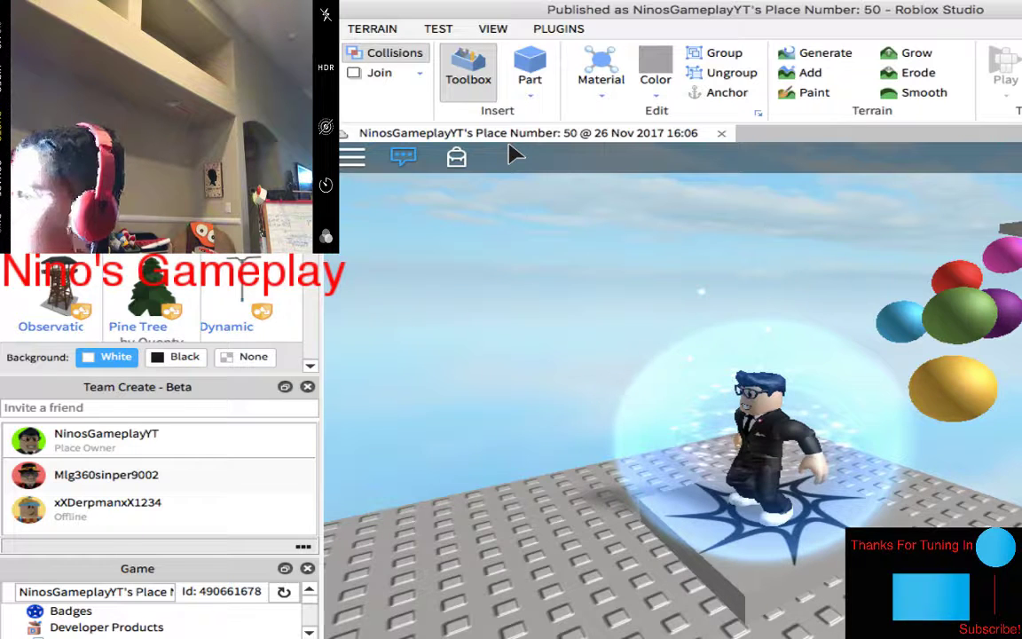
key("shift+F5")
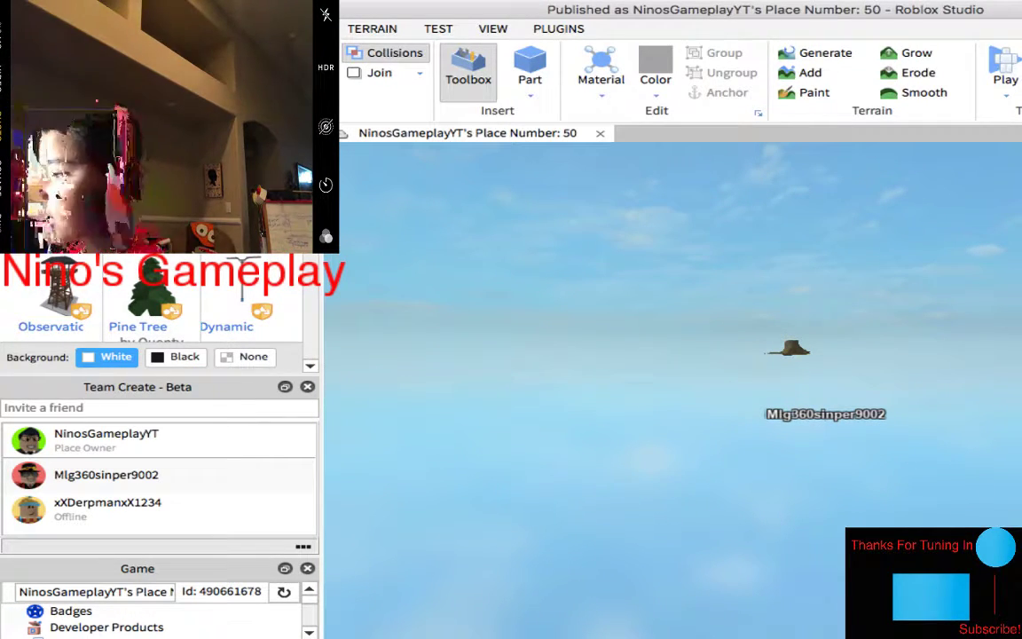
Fly over the red stairs and nudge the right red part below the platform edge.
mouse_move(674, 354)
right_mouse_down()
mouse_move(674, 390)
mouse_move(620, 391)
right_mouse_up()
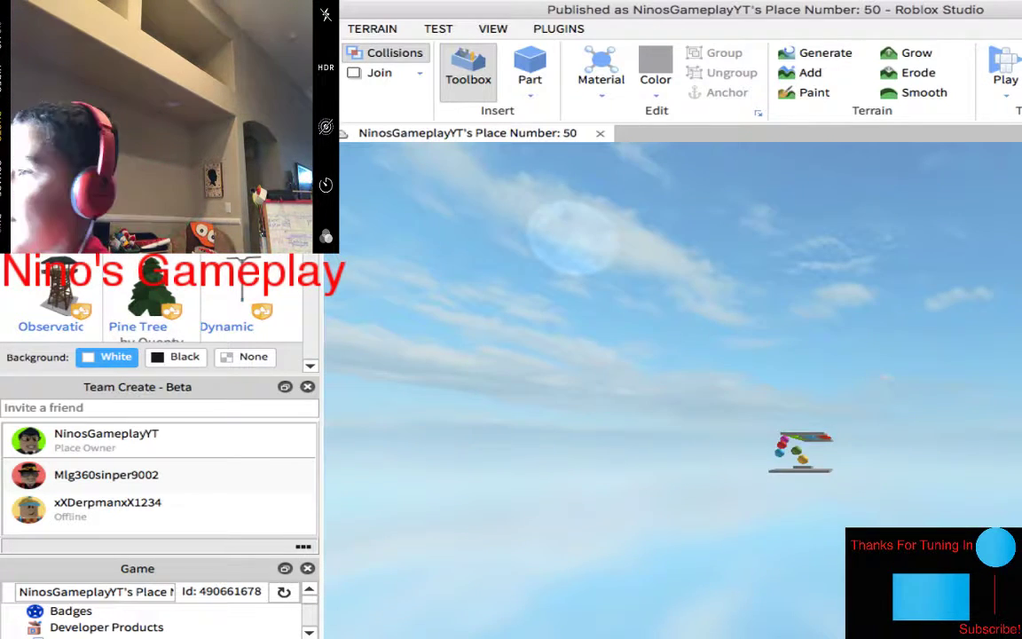
key("w")
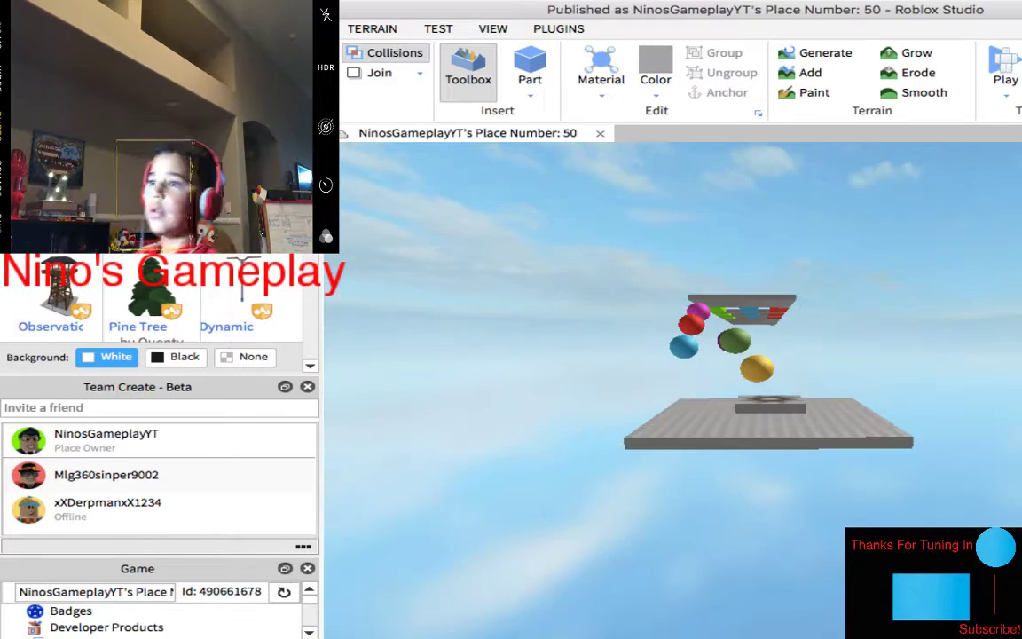
key("s")
key("w")
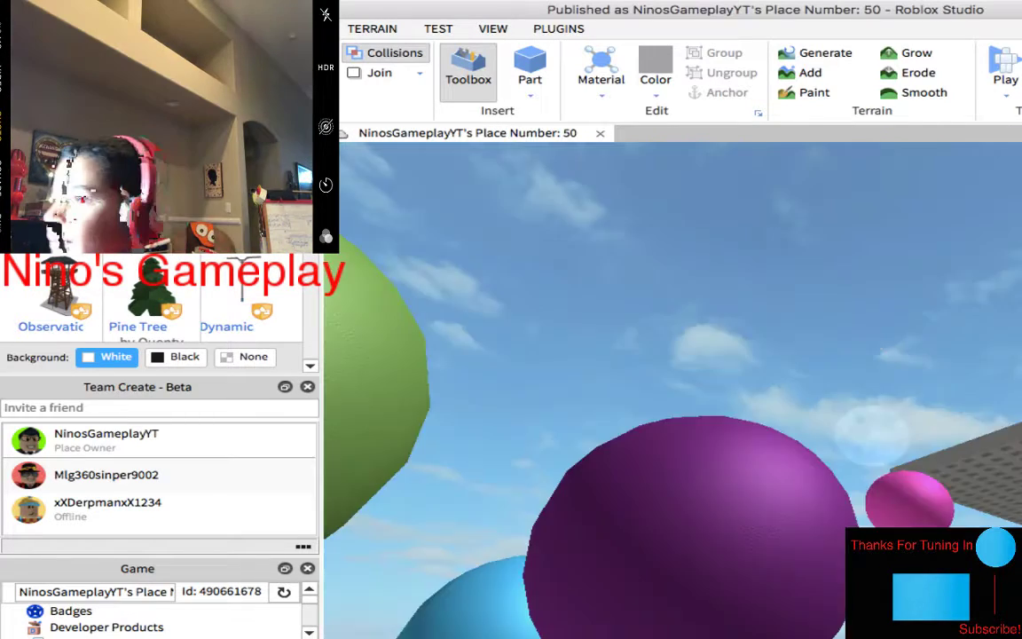
key("w")
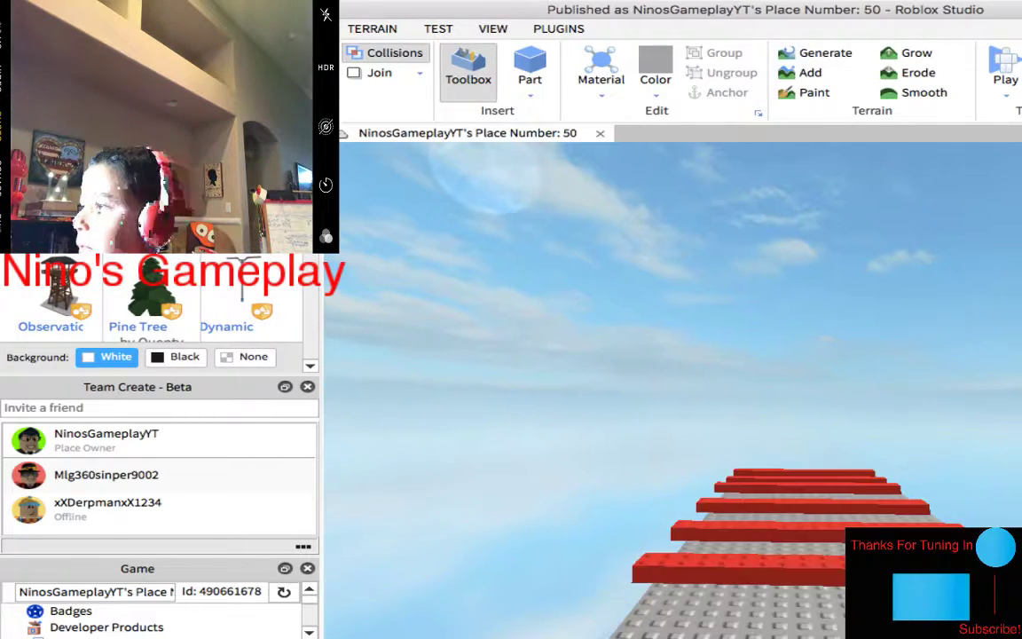
key("s")
key("w")
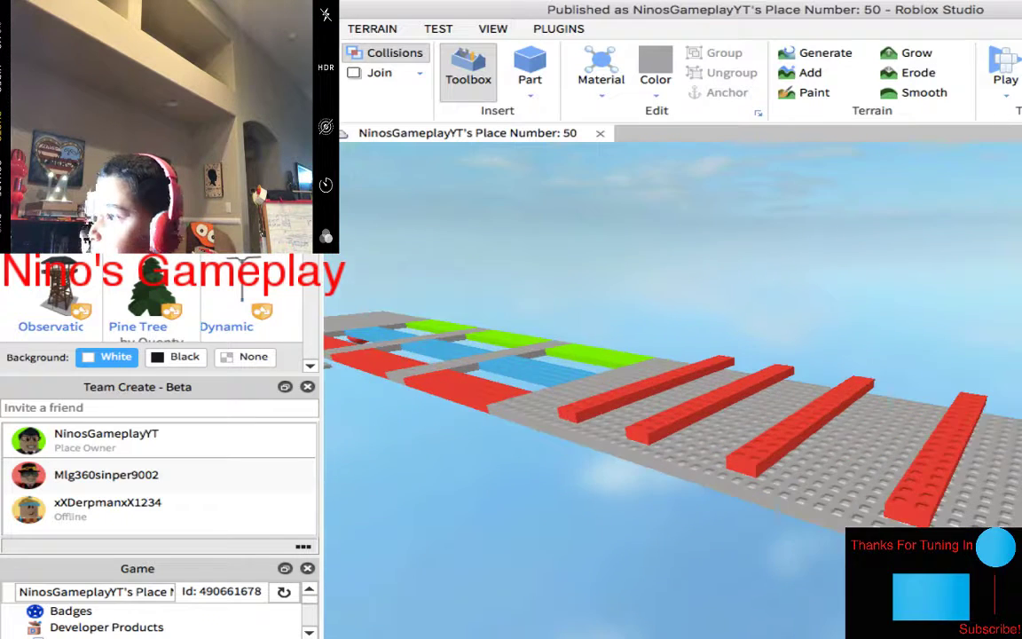
key("w")
key("w")
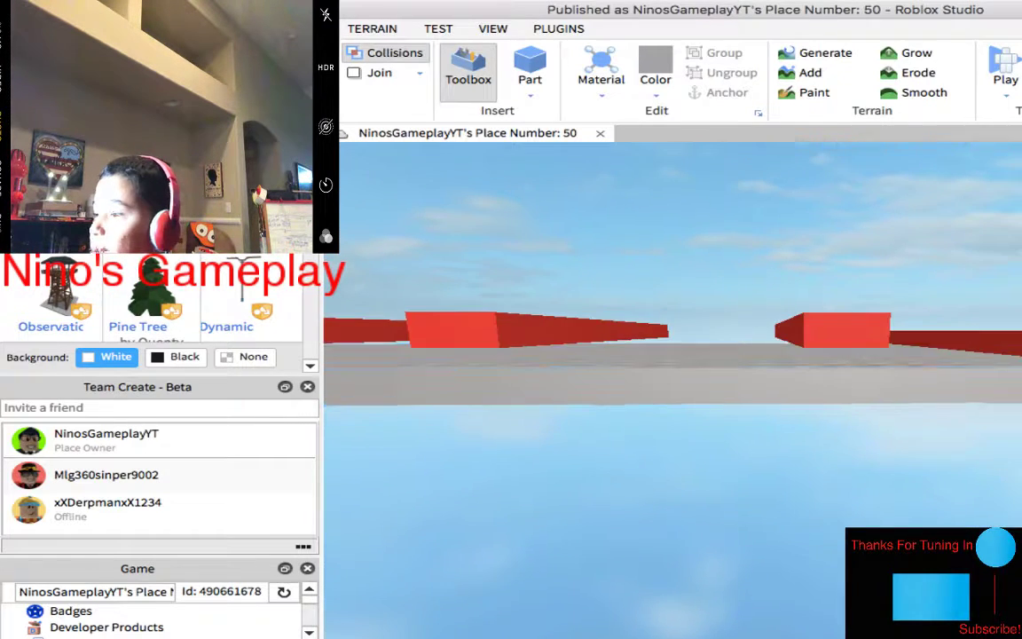
left_click(847, 330)
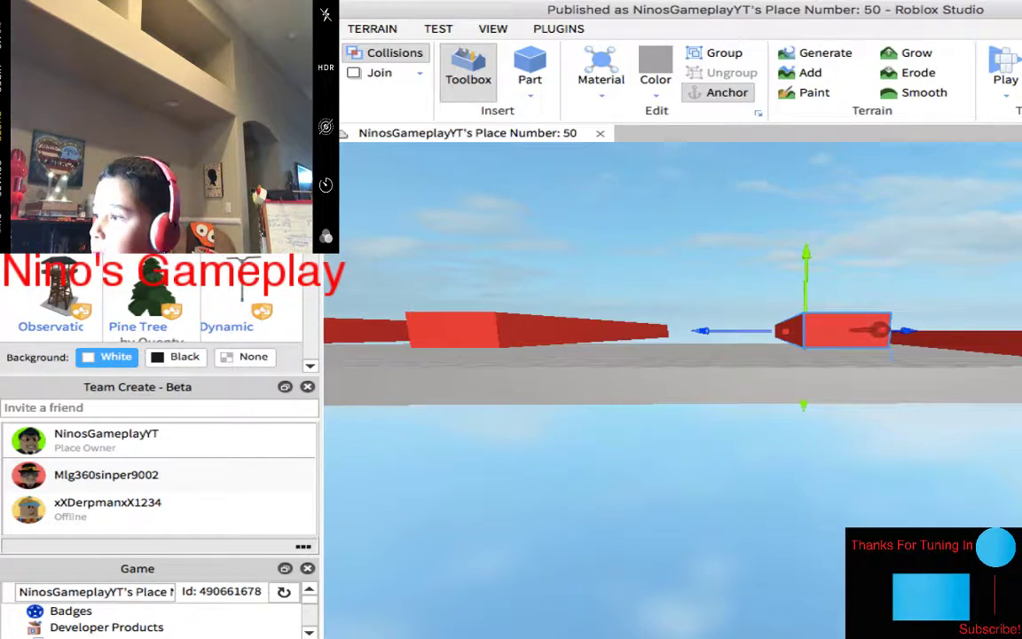
mouse_move(847, 330)
left_mouse_down()
mouse_move(838, 426)
mouse_move(843, 330)
left_mouse_up()
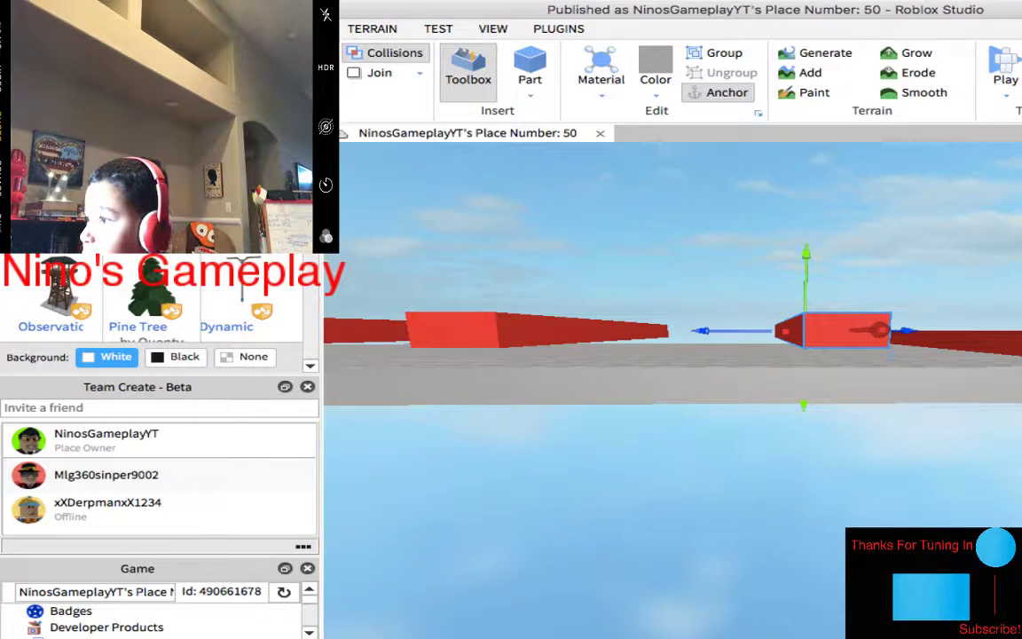
Move the new sky part lower and stretch it into a wide flat plate.
key("s")
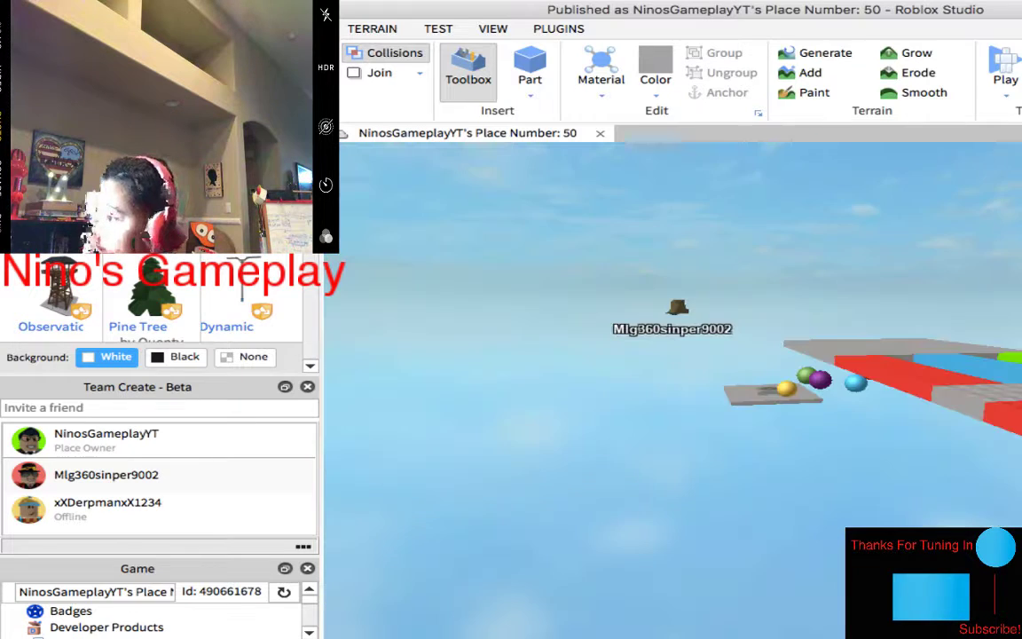
key("d")
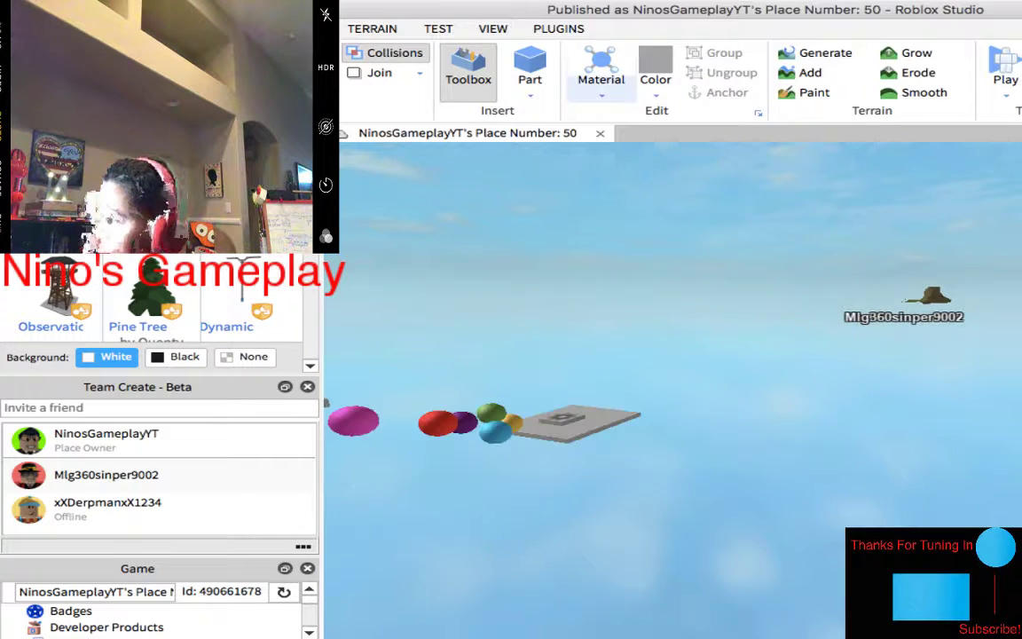
left_click(769, 391)
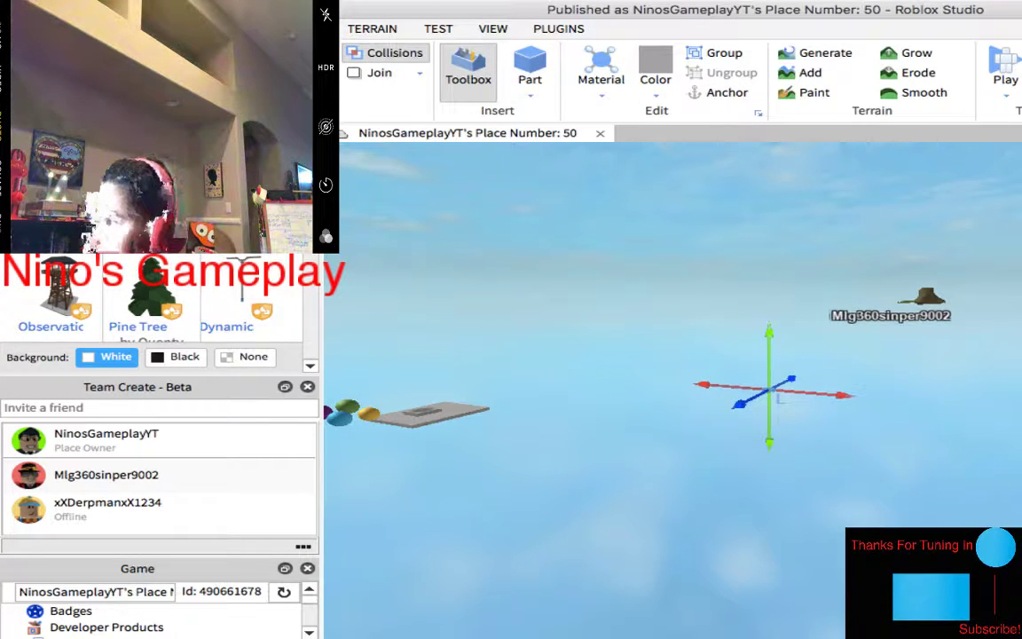
left_click_drag(769, 387, 595, 475)
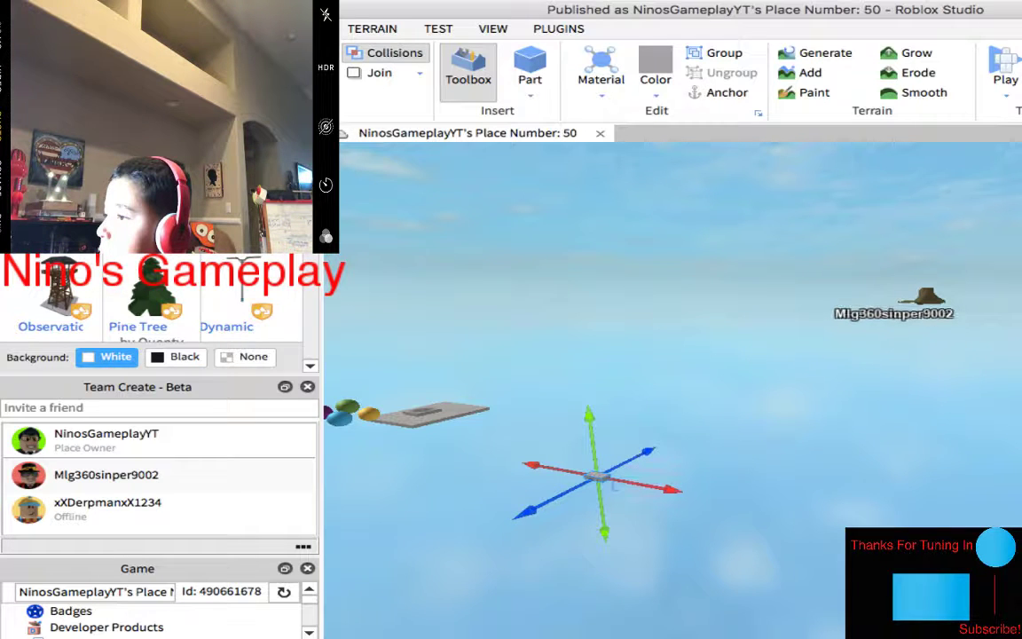
key("d")
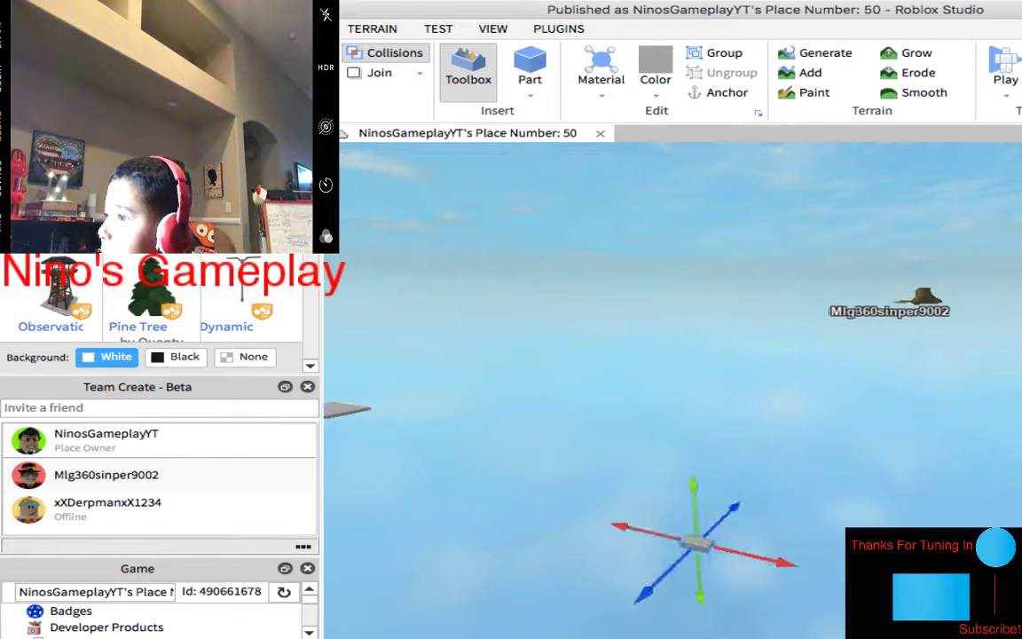
left_click_drag(594, 474, 825, 590)
left_click_drag(965, 532, 838, 525)
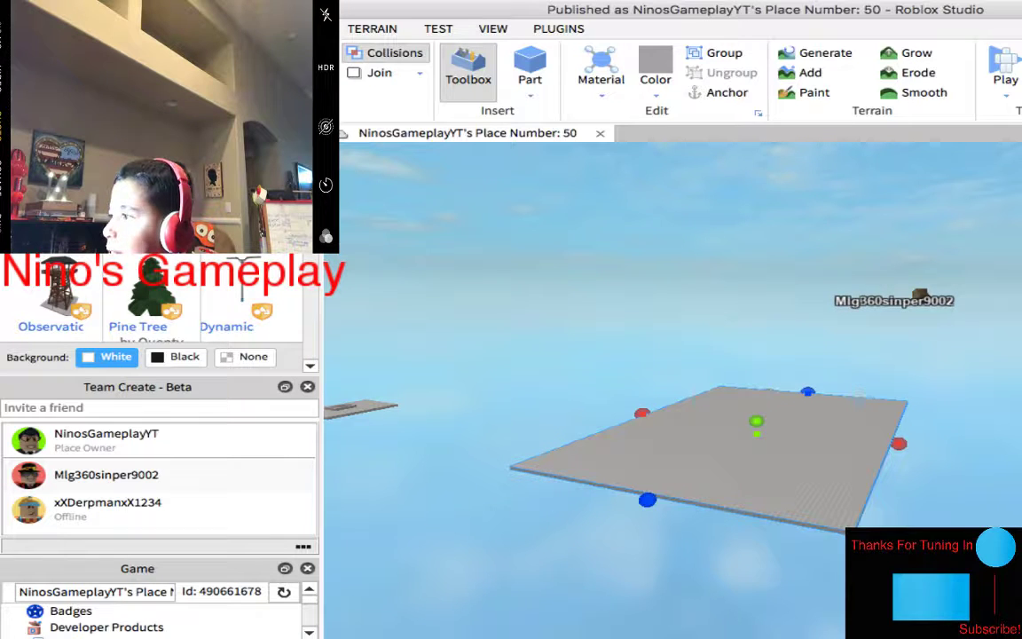
Stretch the grey plate further toward the front and right.
left_click_drag(619, 518, 623, 600)
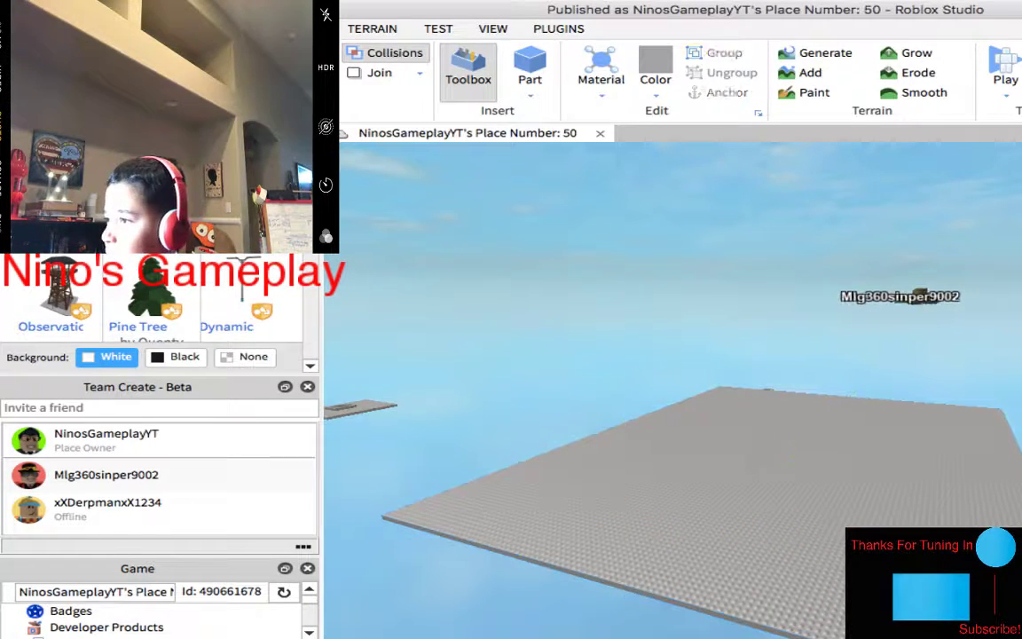
key("a")
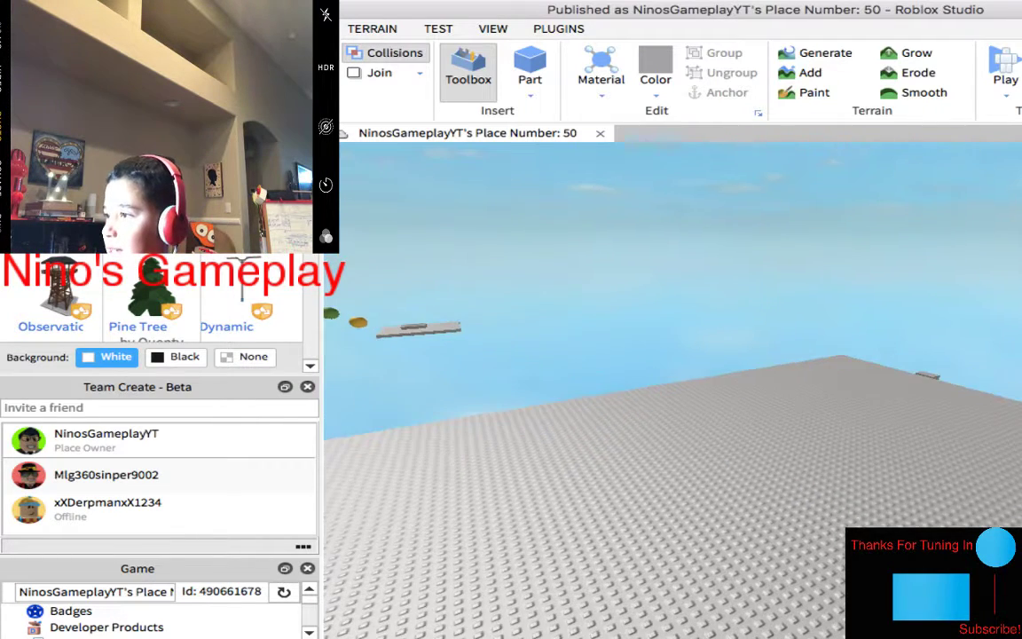
key("d")
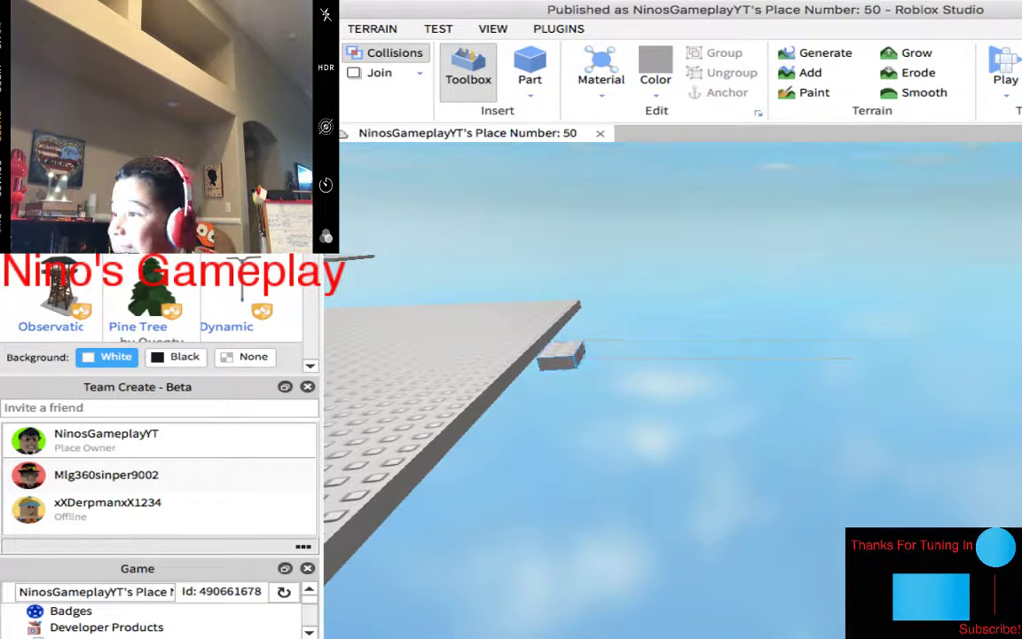
Delete the small stray part beside the plate's edge and look over the result.
left_click(559, 358)
key("Delete")
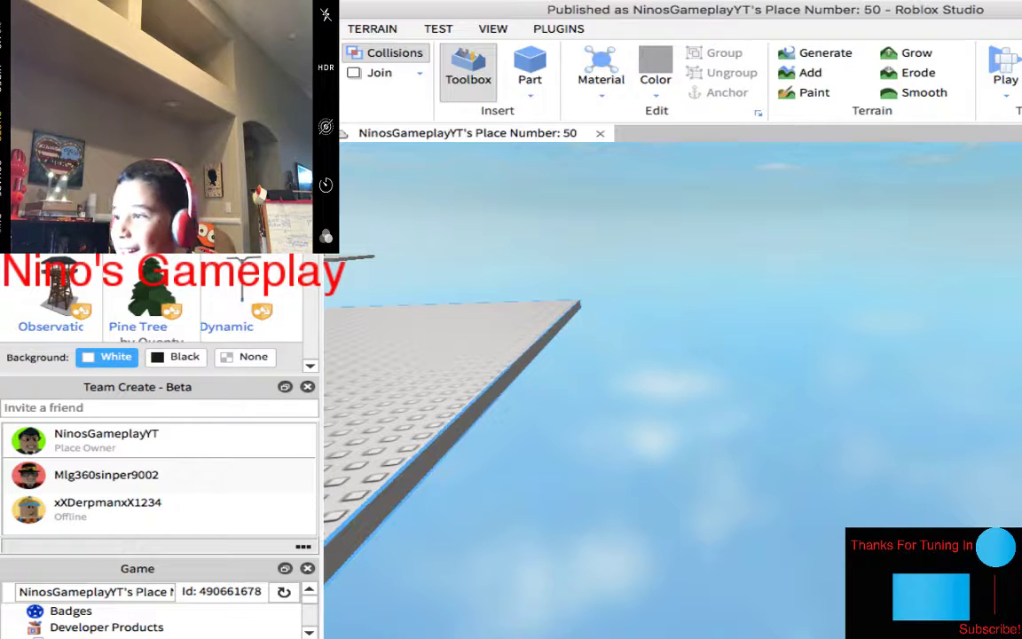
key("d")
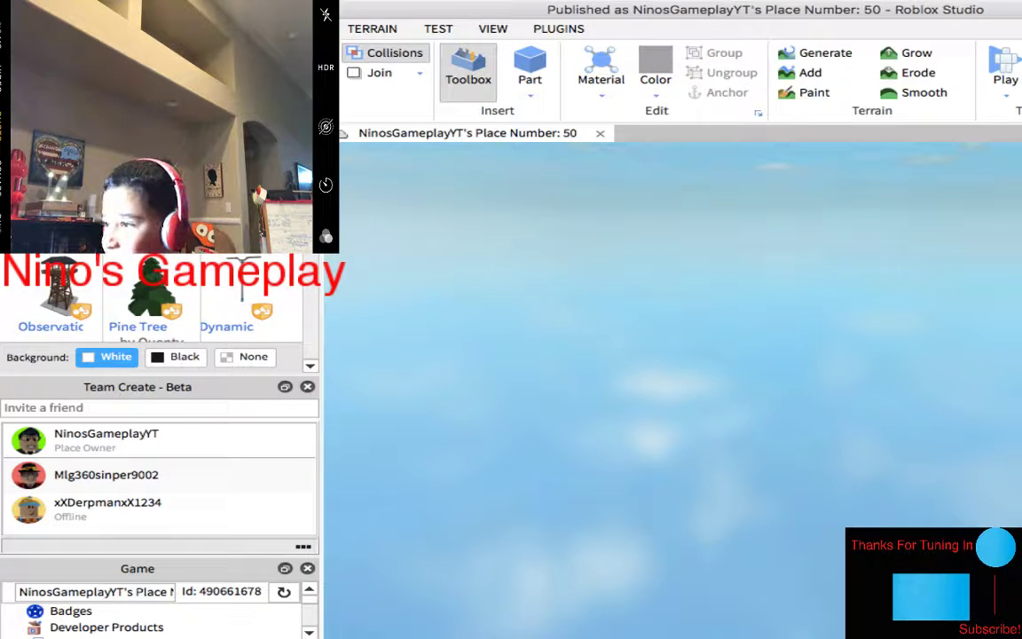
right_click_drag(674, 355, 674, 266)
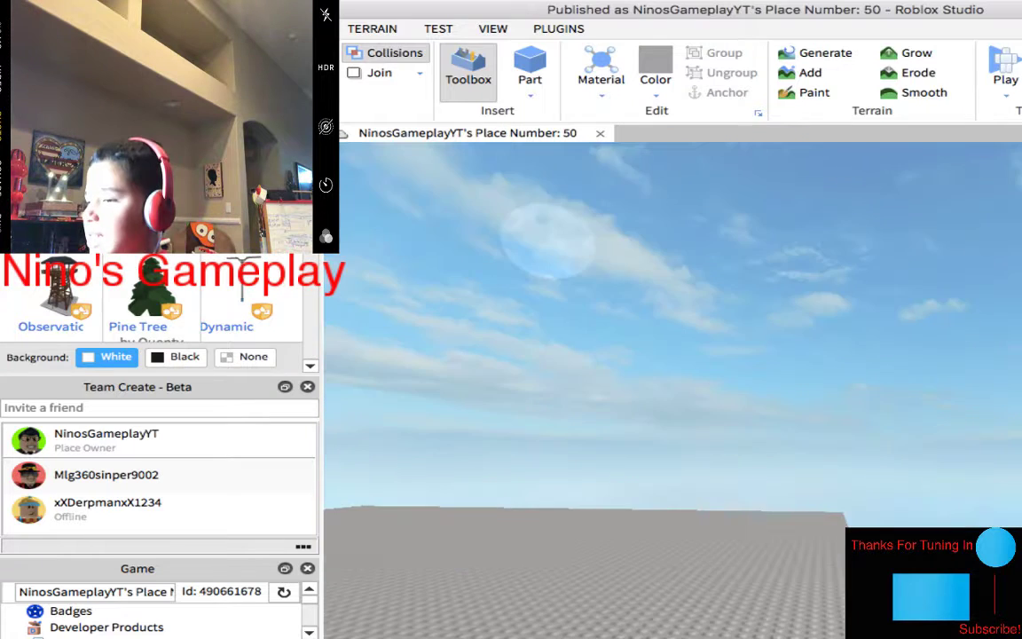
right_click_drag(674, 355, 674, 266)
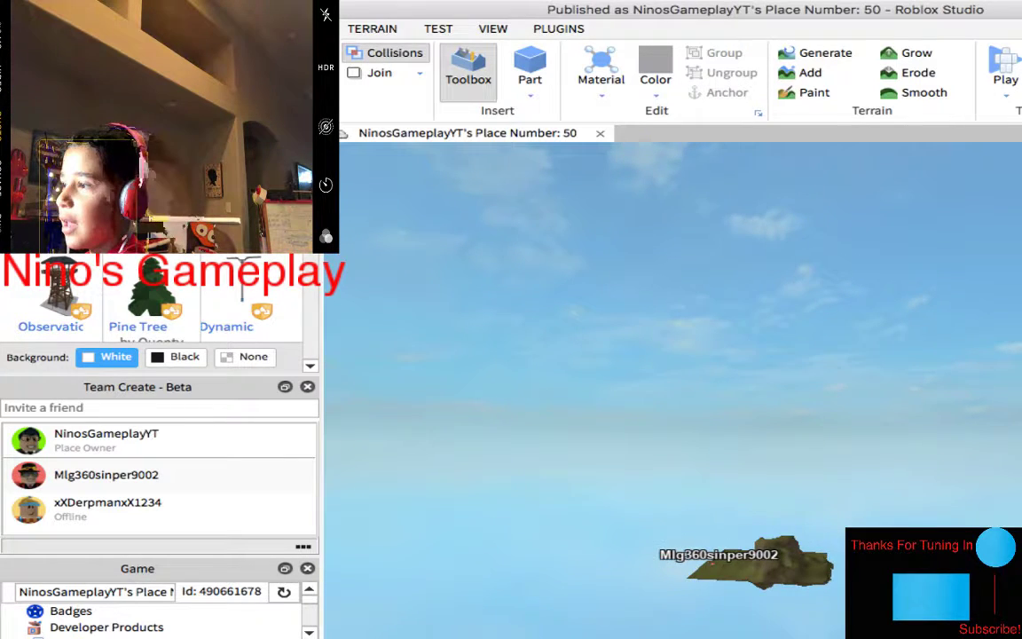
Turn the view toward the terrain and red car, and select the red spawn pad.
right_click_drag(674, 355, 675, 292)
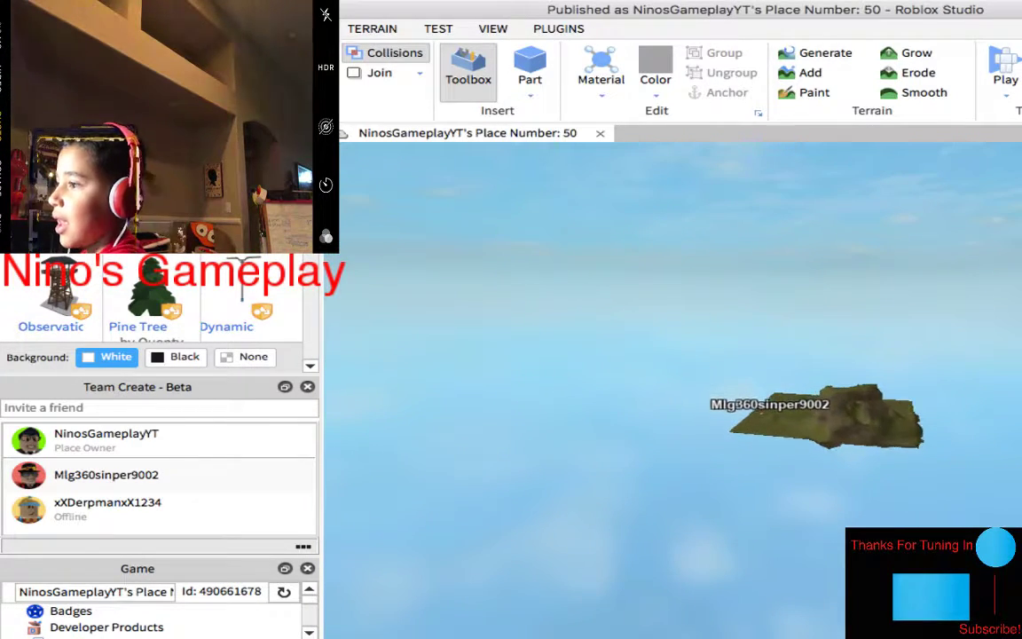
key("w")
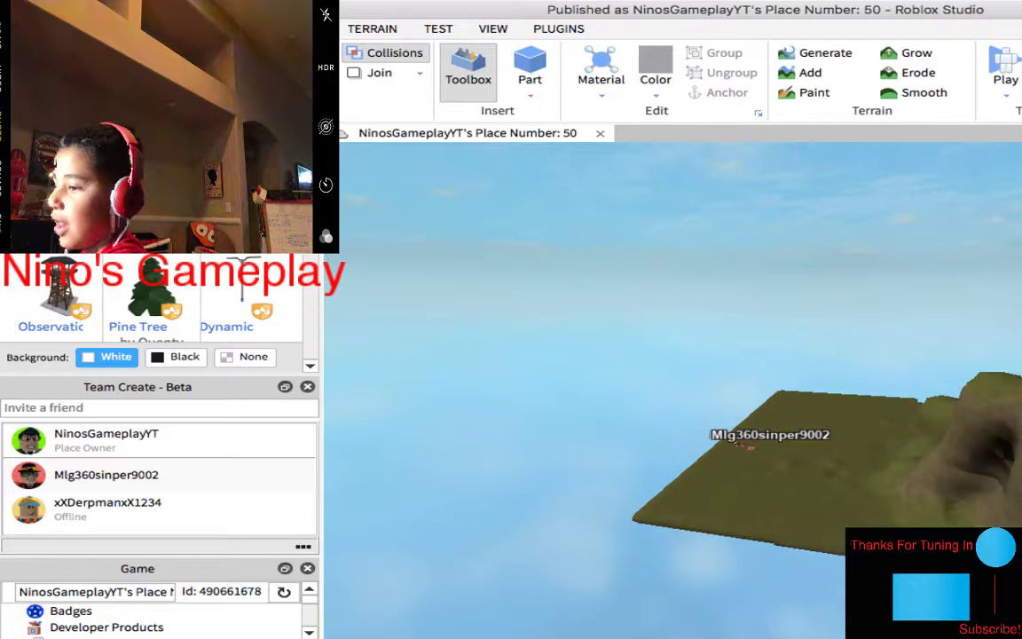
mouse_move(674, 443)
right_mouse_down()
mouse_move(763, 473)
mouse_move(771, 434)
right_mouse_up()
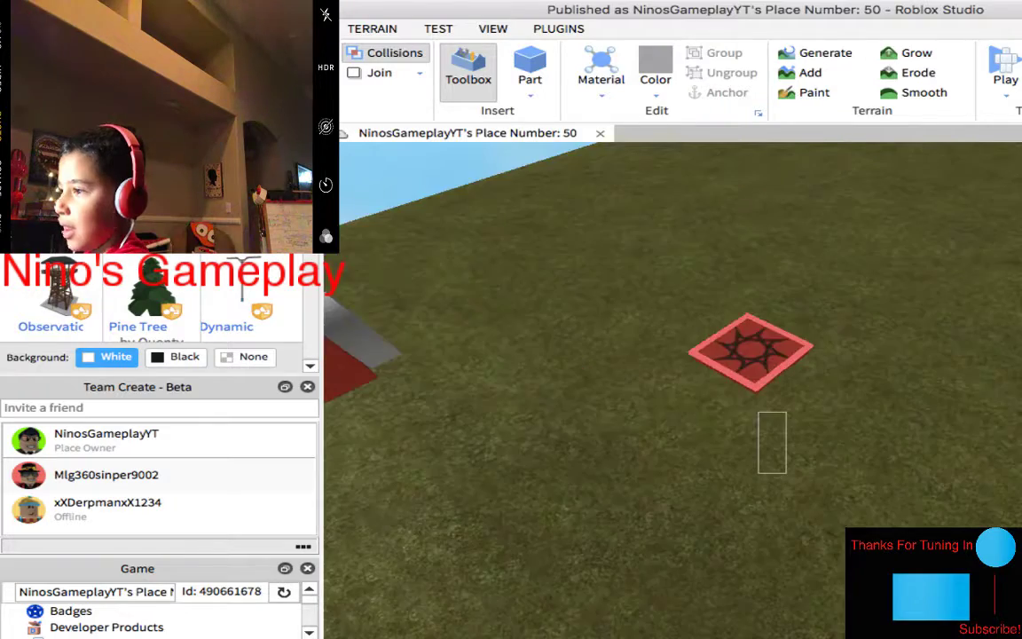
left_click(742, 335)
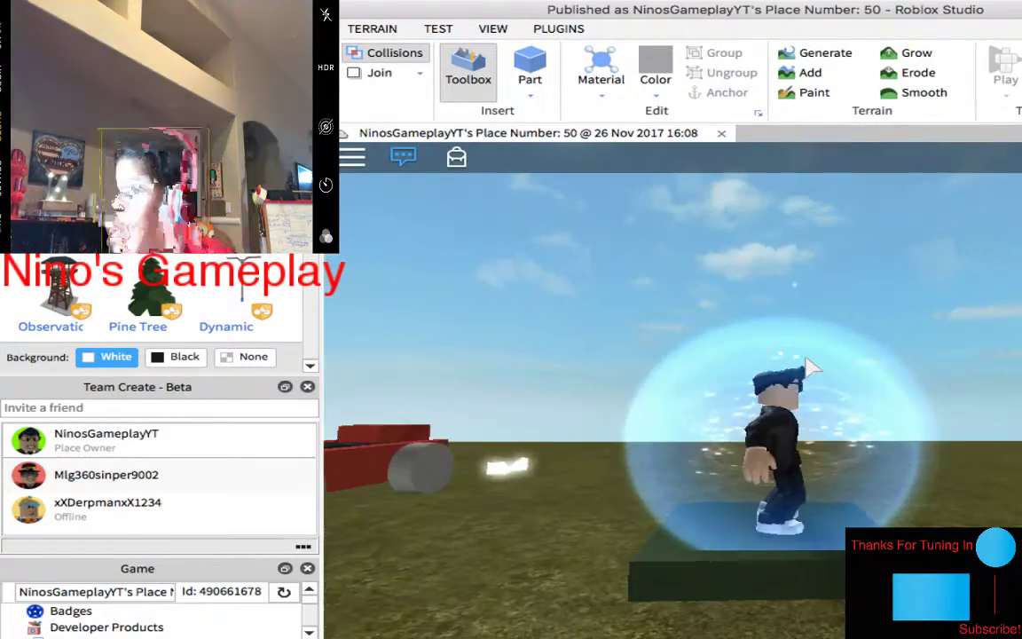
Jump the character onto the red car and drive it around, turning back and forth.
key("w")
key("space")
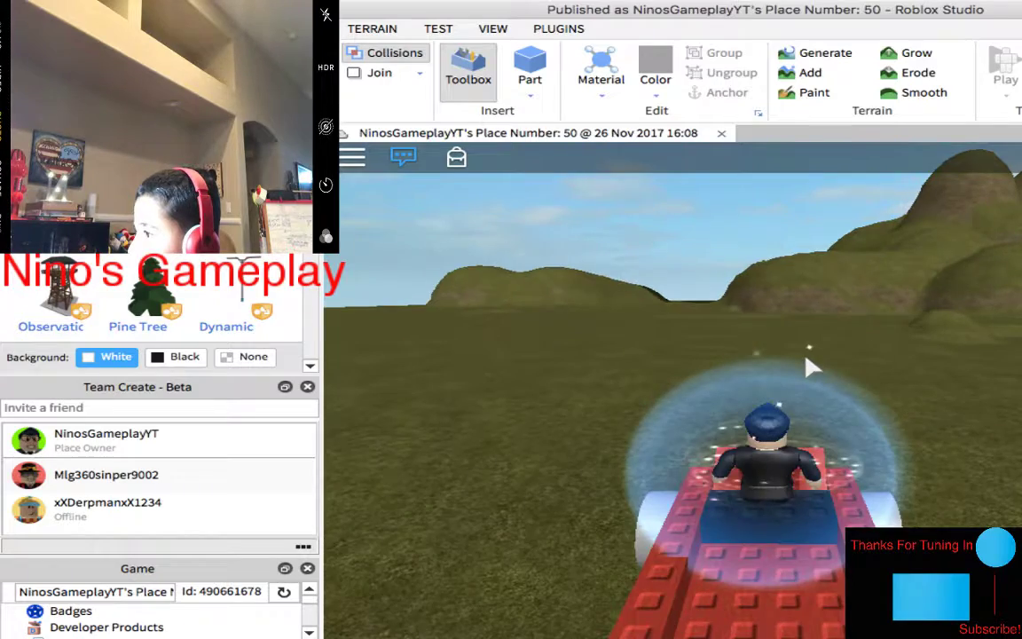
key("a")
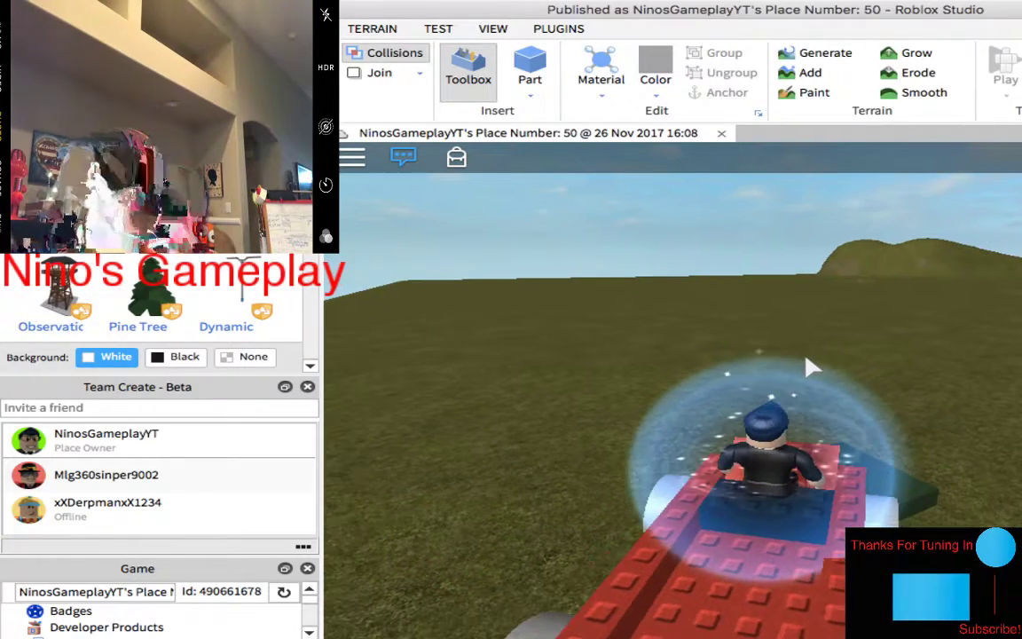
key("w")
key("a")
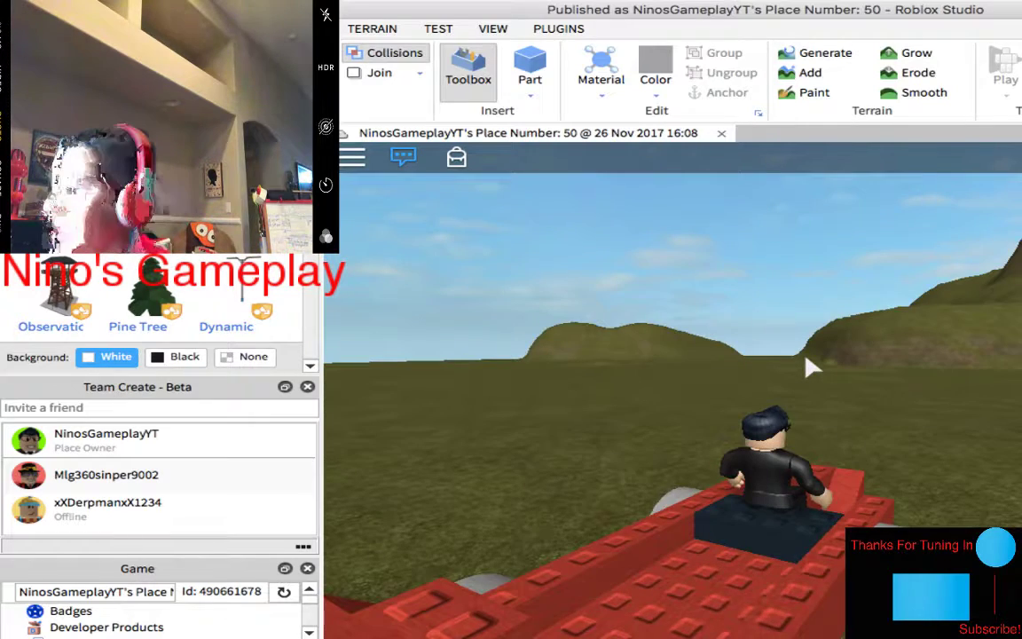
key("a")
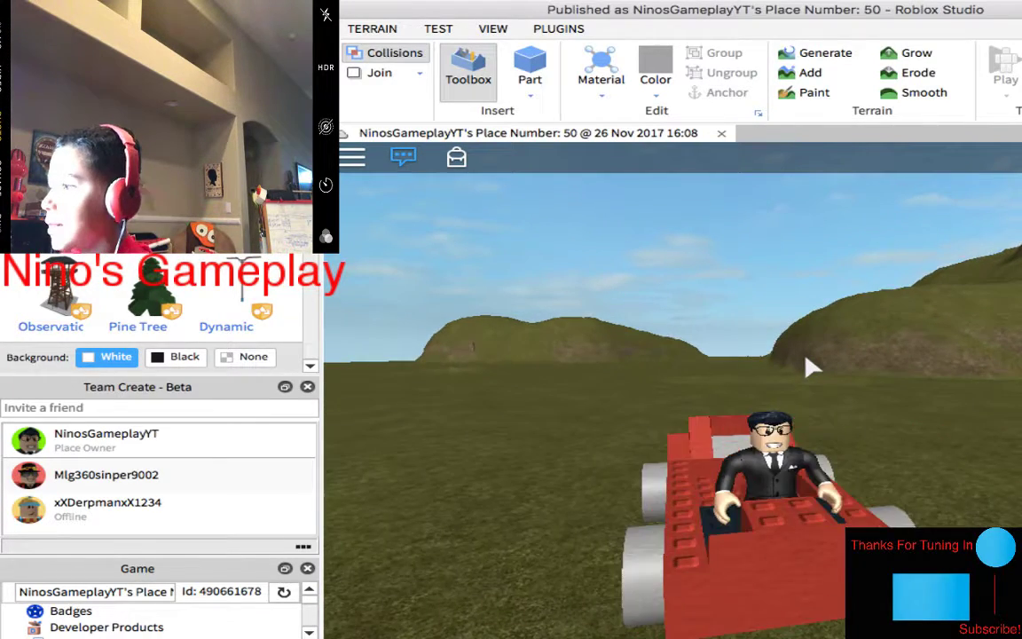
key("d")
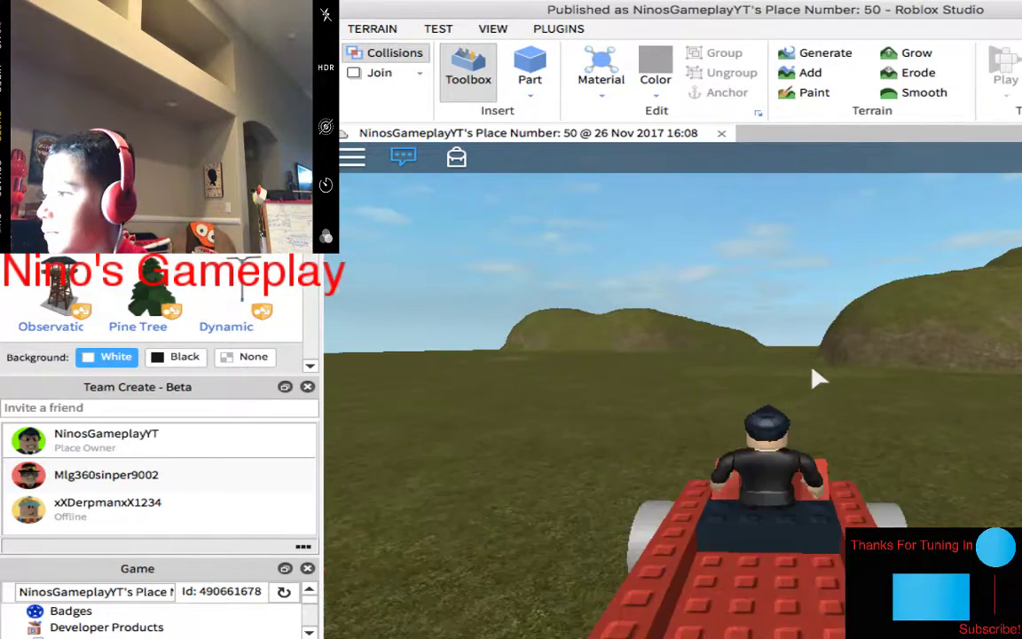
Steer the car toward the rock arch, then end the play test with Shift+F5.
key("d")
key("a")
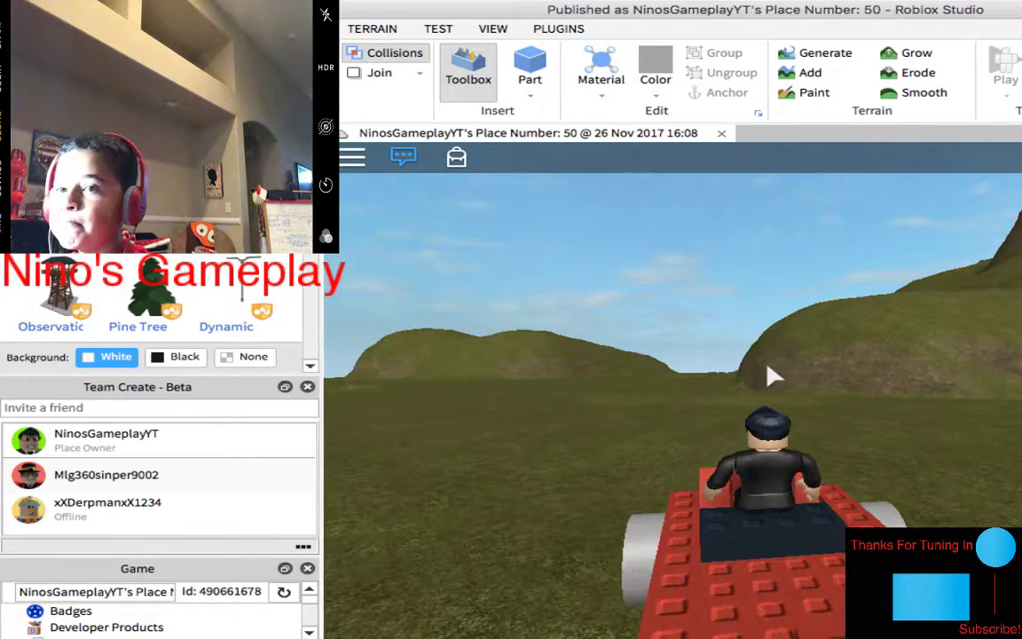
key("d")
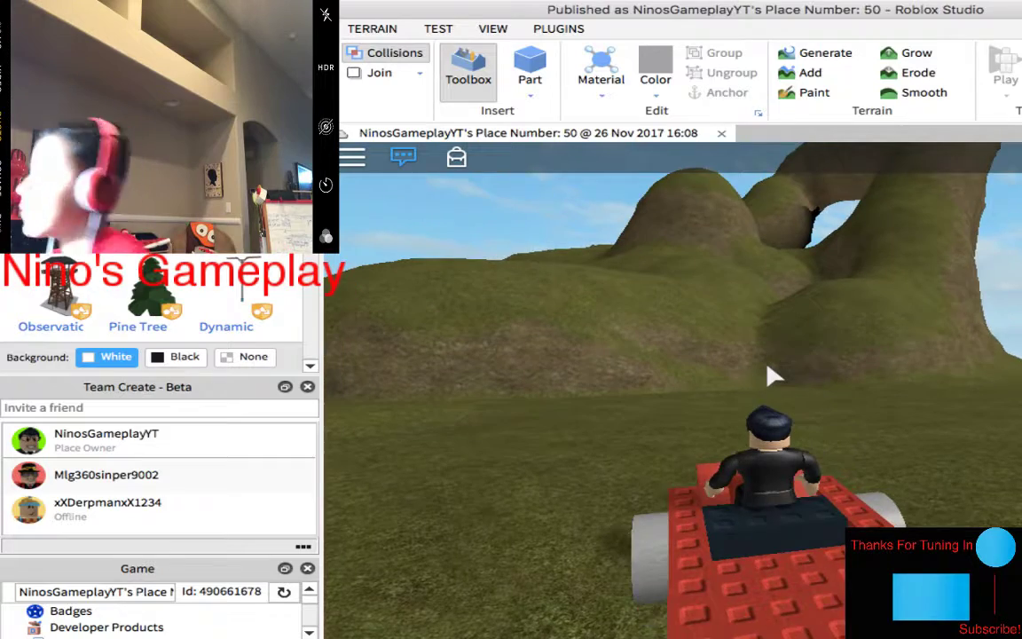
key("w")
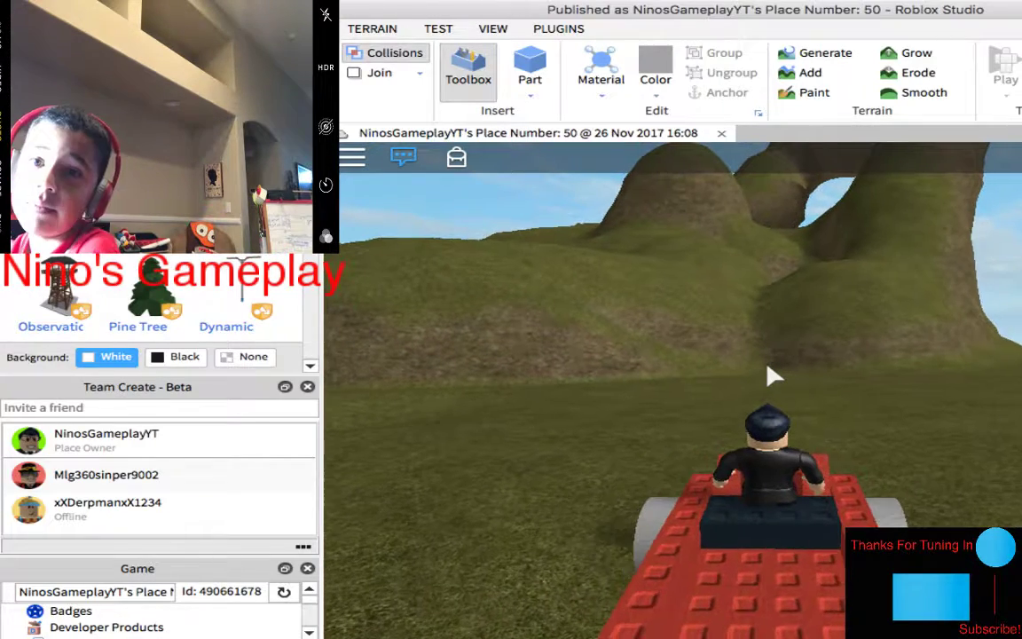
key("w")
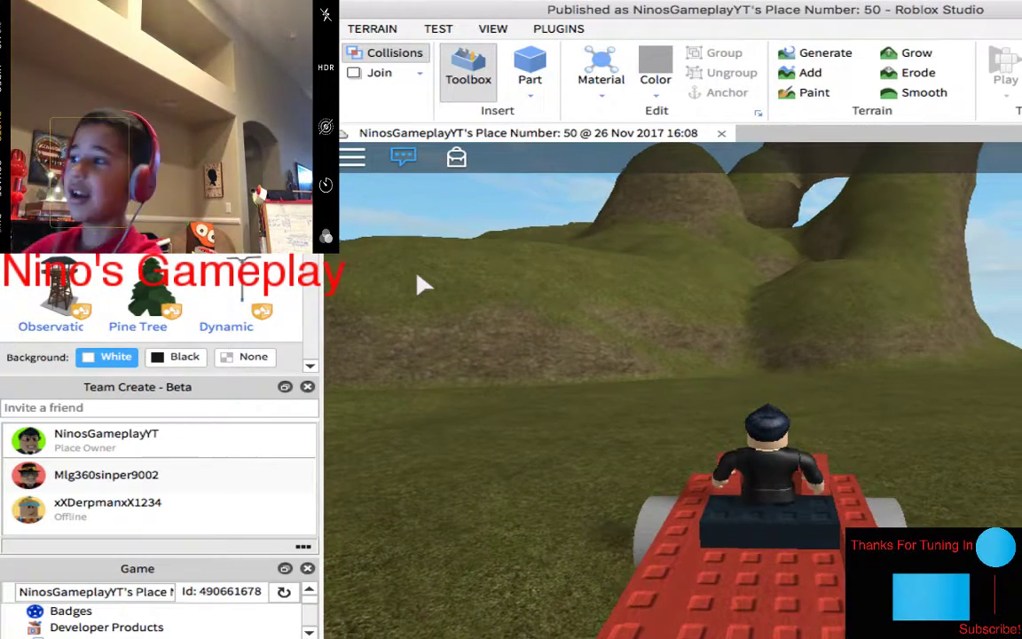
key("d")
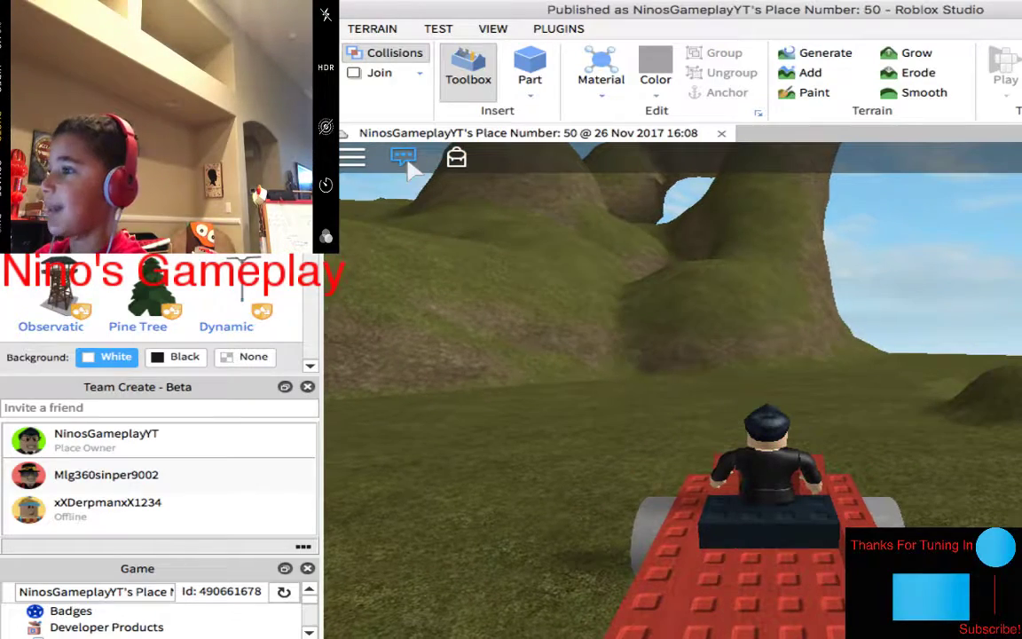
key("w")
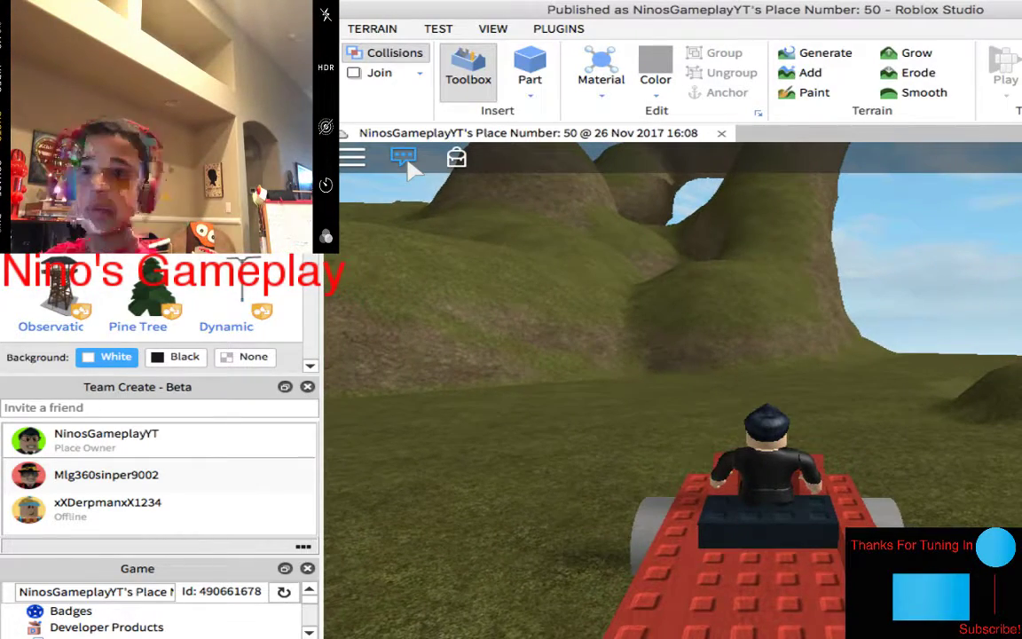
key("shift+F5")
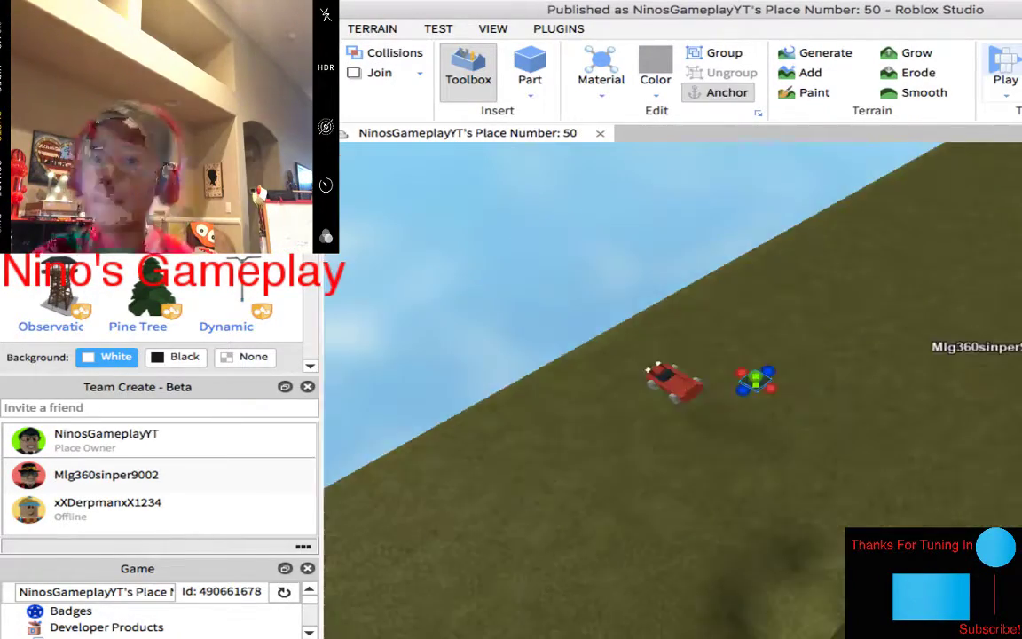
scroll(674, 381, "down", 3)
left_click_drag(661, 311, 884, 142)
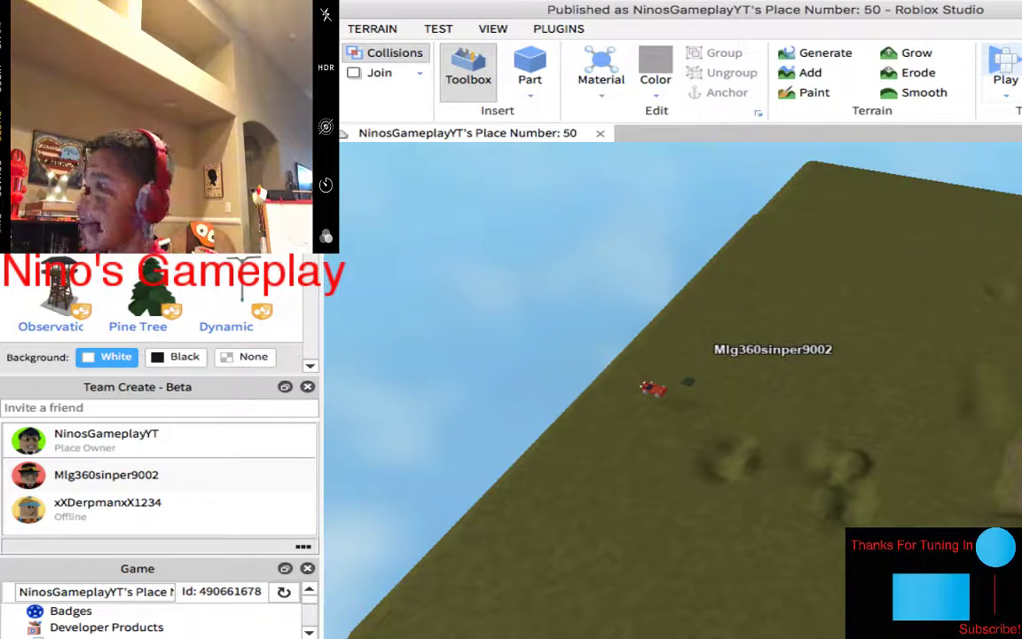
left_click_drag(802, 267, 567, 144)
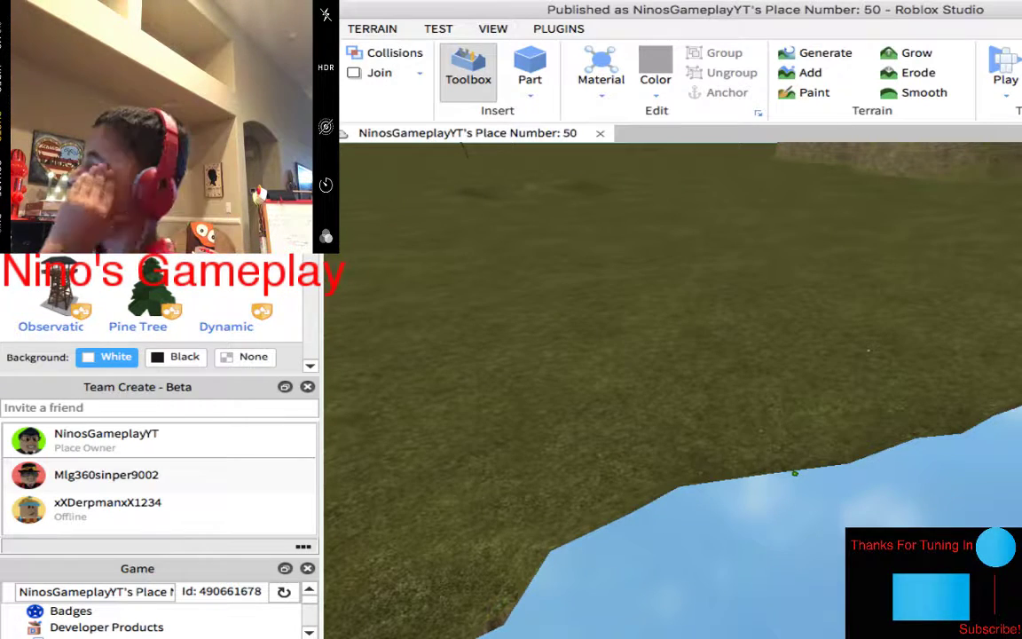
key("w")
key("w")
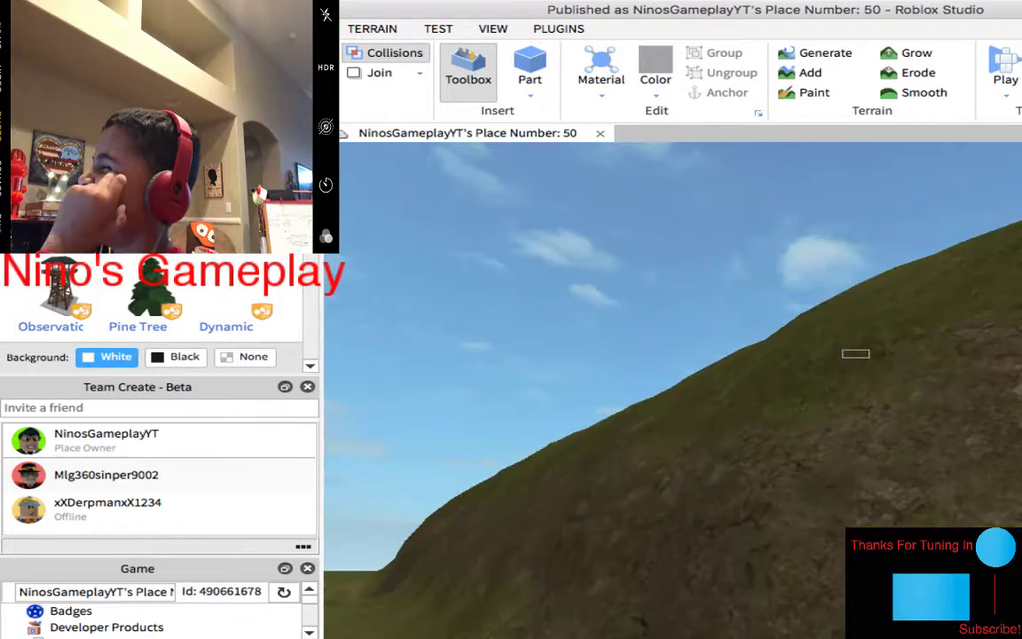
key("w")
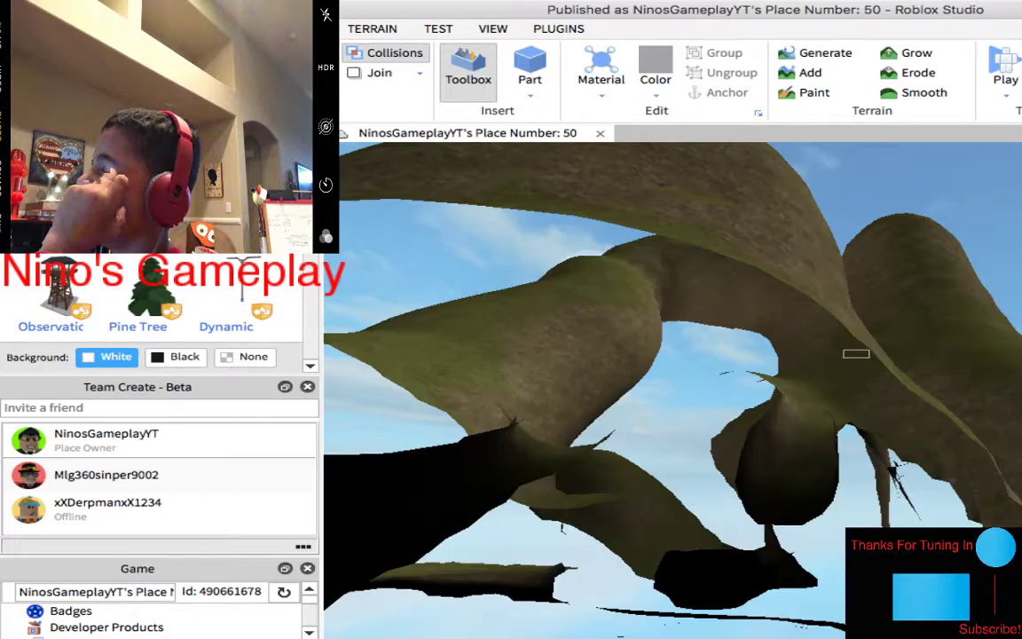
key("w")
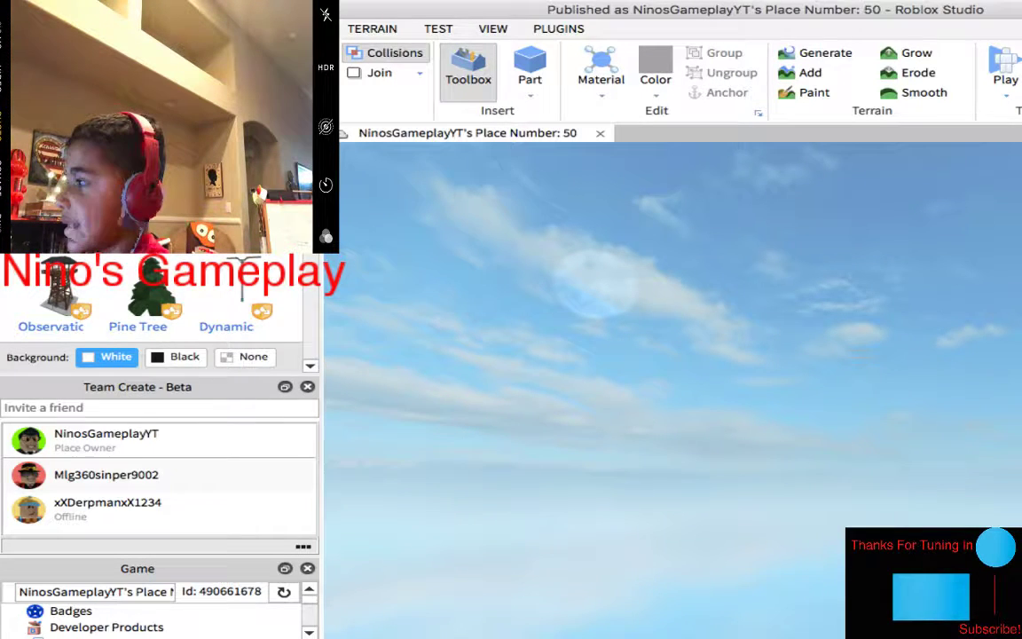
Fly the camera in over the grey sky baseplate, briefly toggling the Scale tool.
right_click_drag(674, 310, 674, 222)
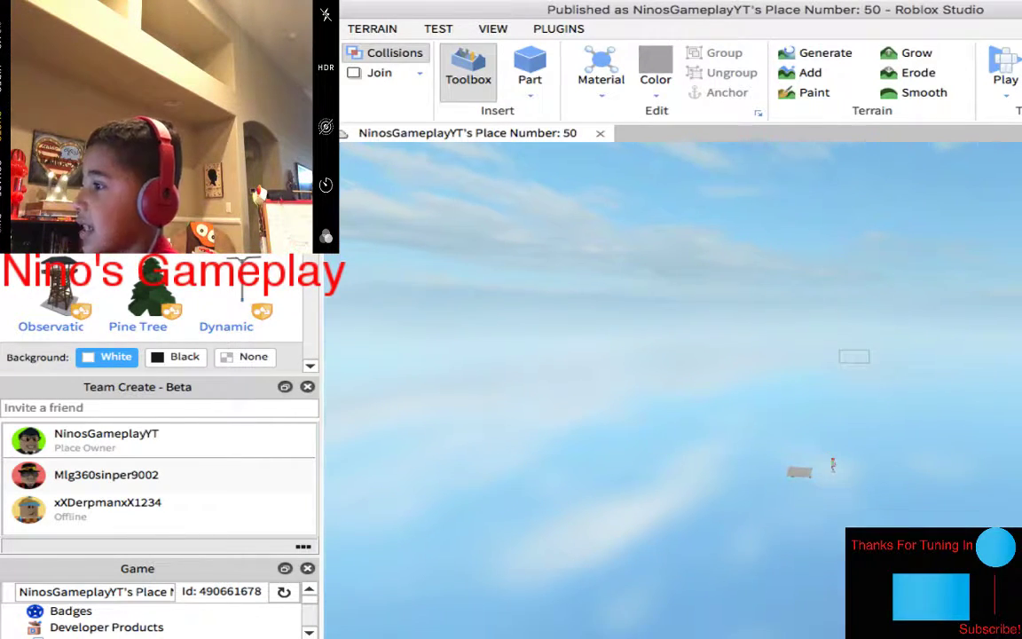
key("q")
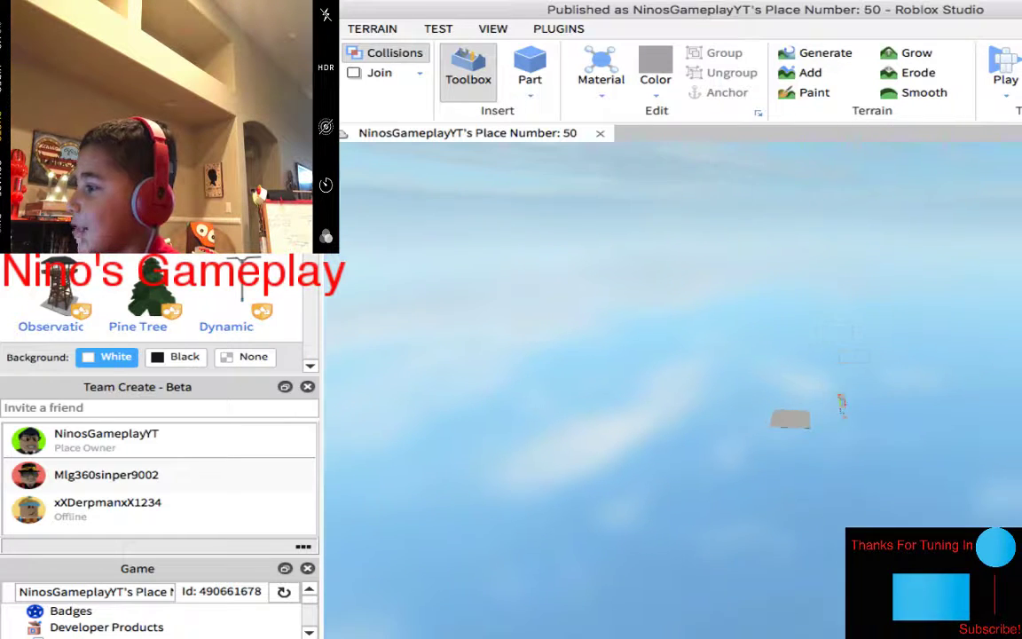
key("w")
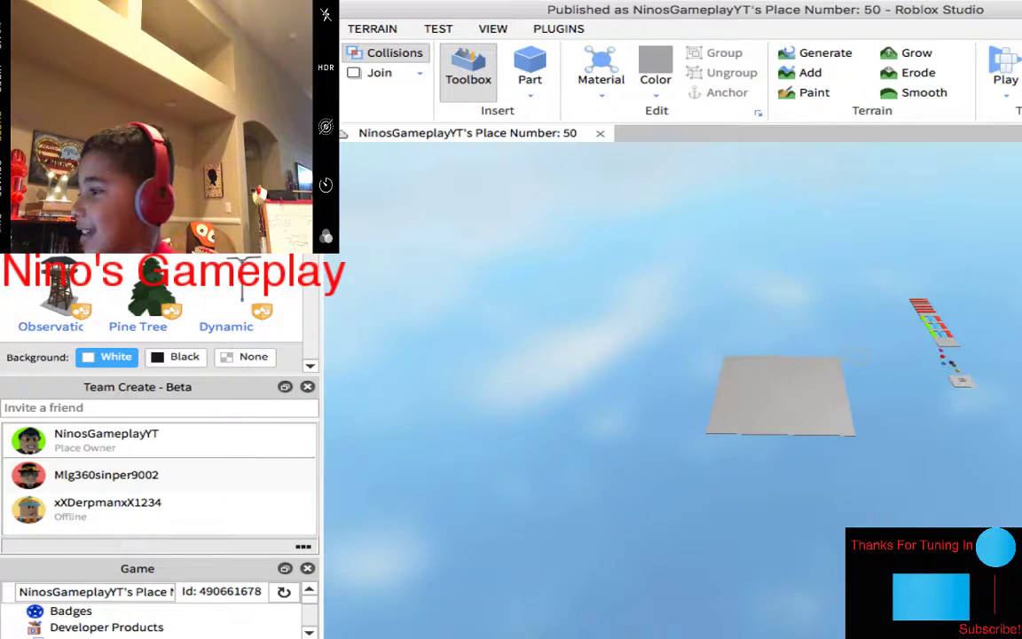
key("w")
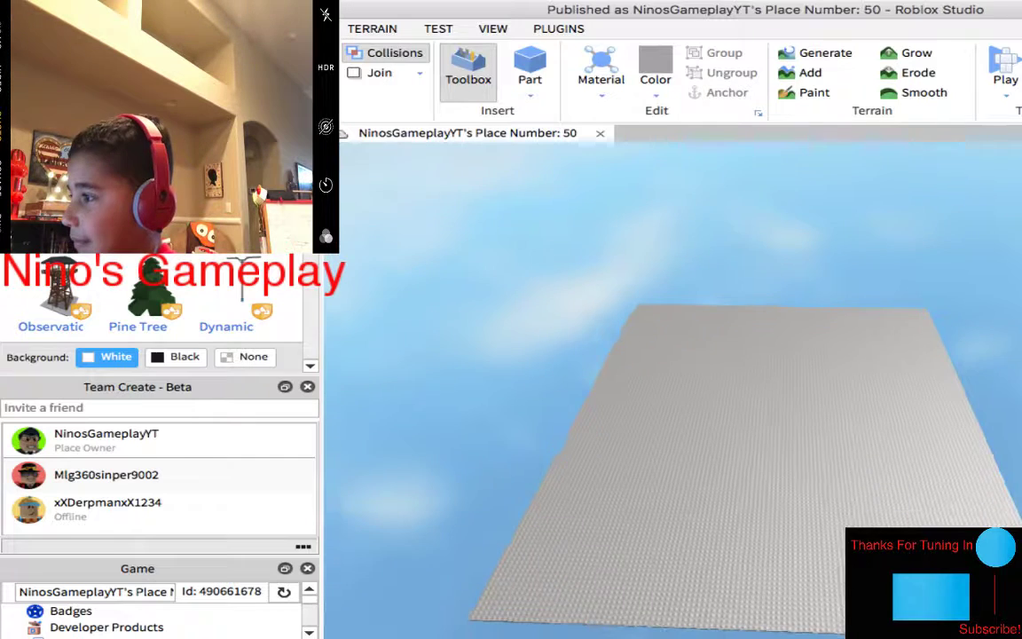
key("a")
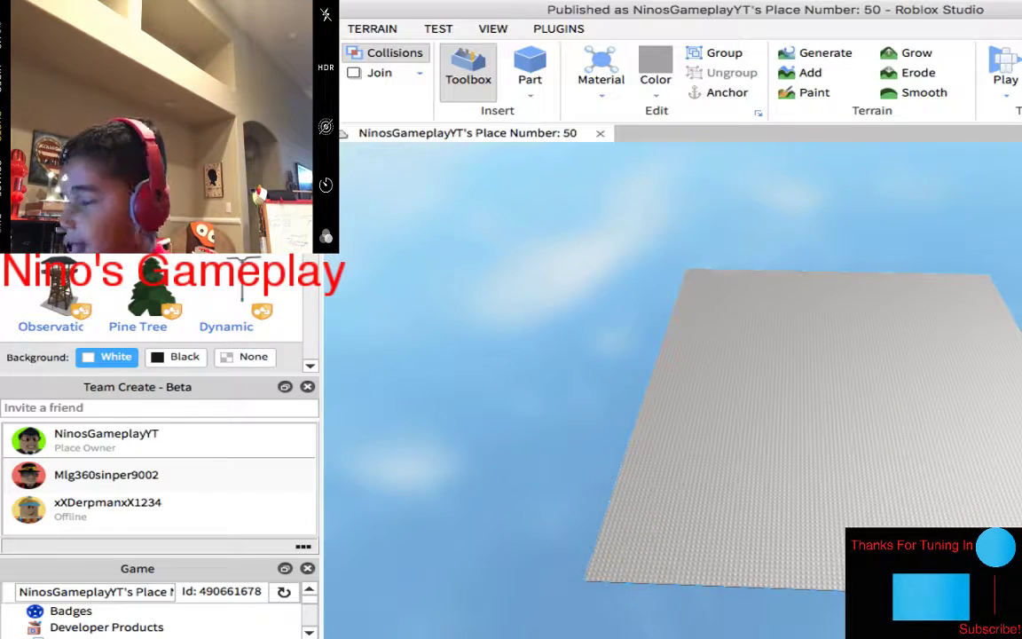
key("ctrl+3")
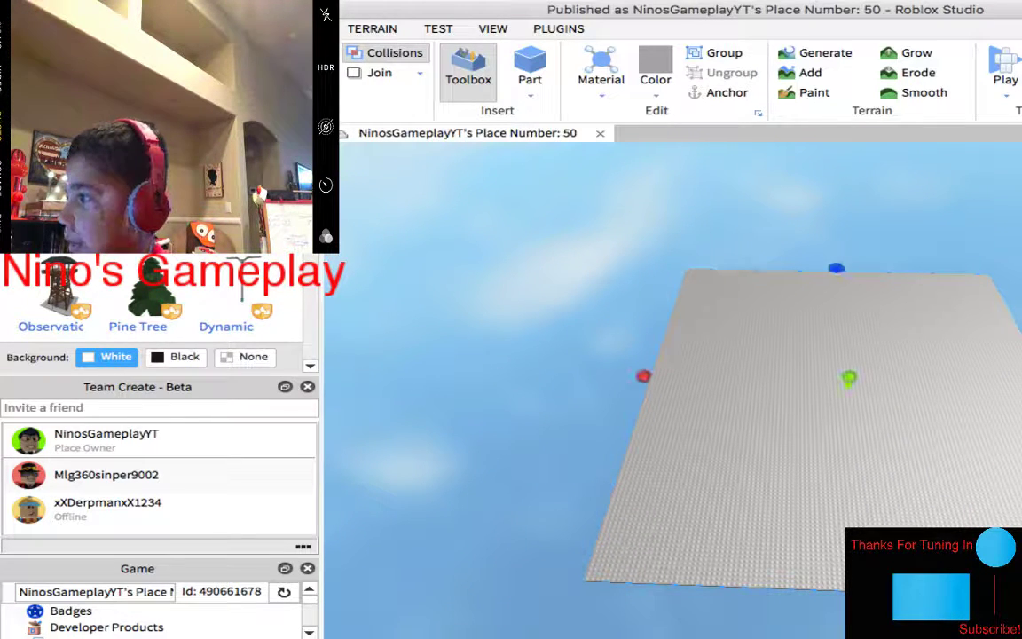
key("d")
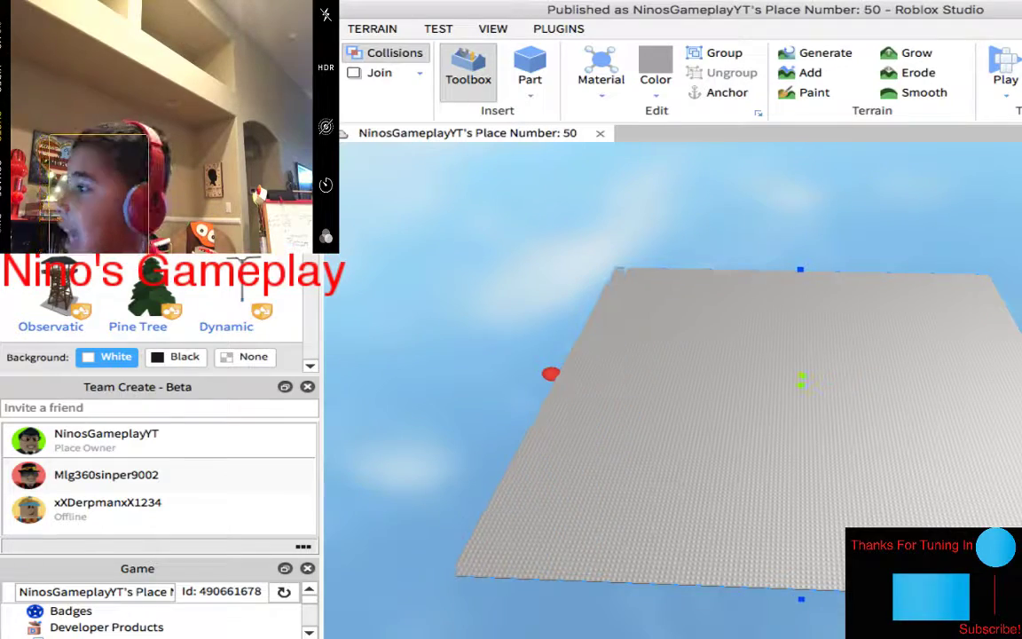
key("w")
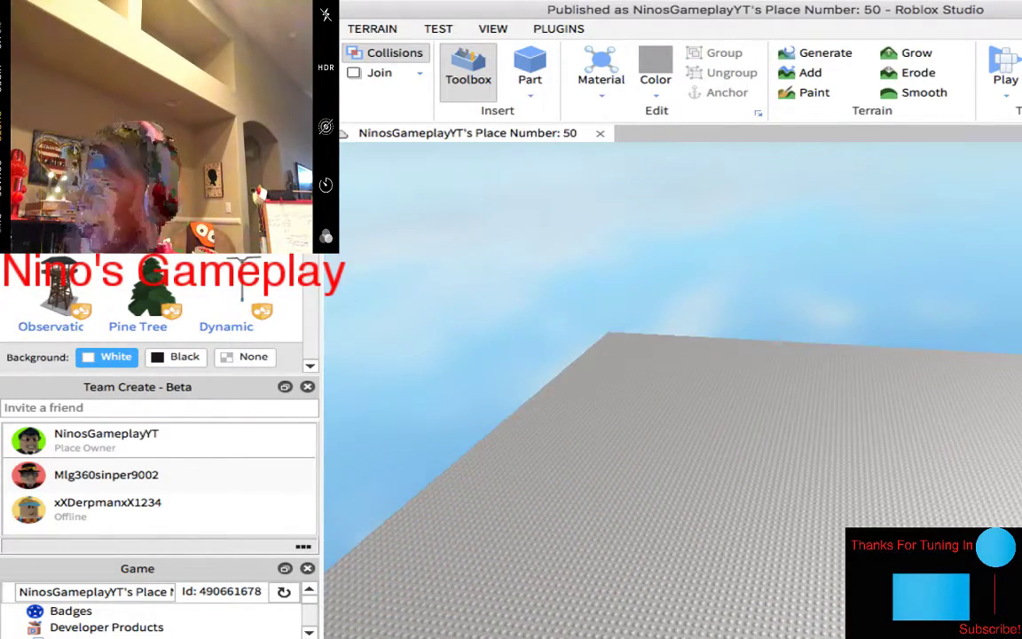
key("w")
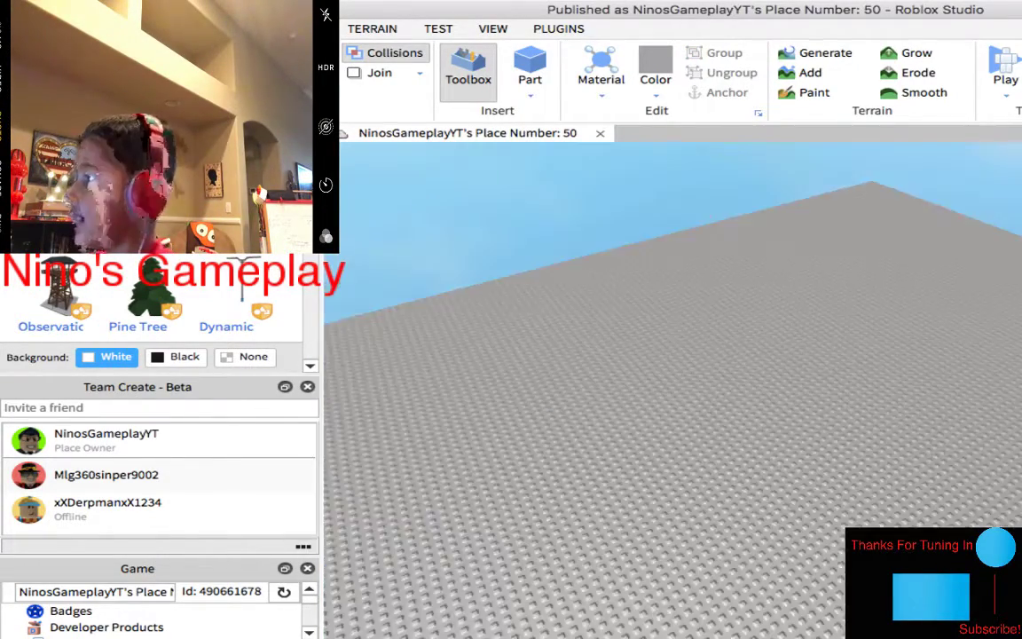
key("s")
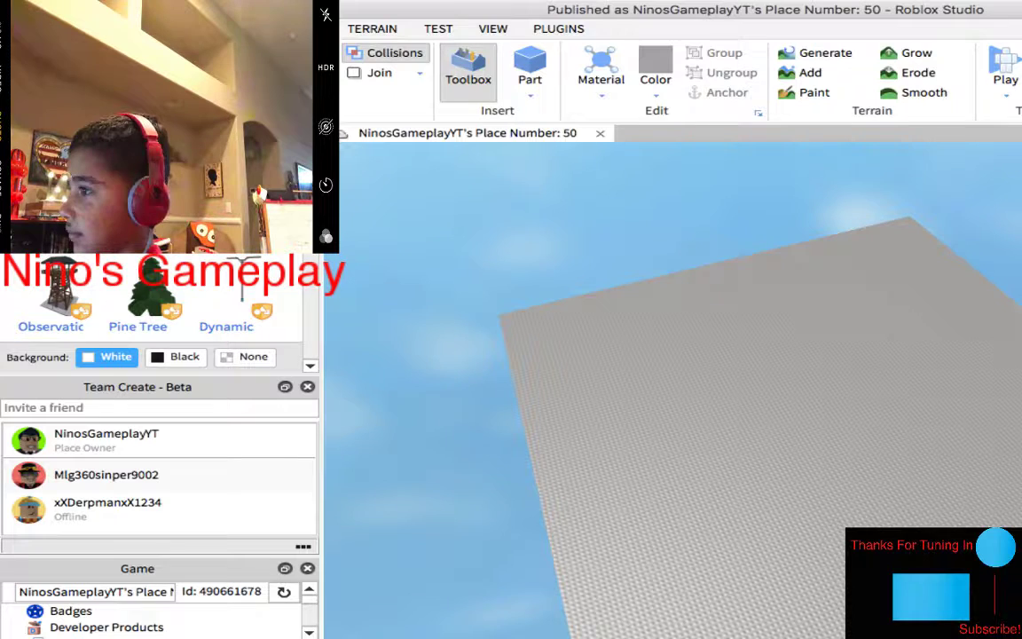
Insert a SpawnLocation onto the grey baseplate from the Model tab and select it.
left_click(302, 28)
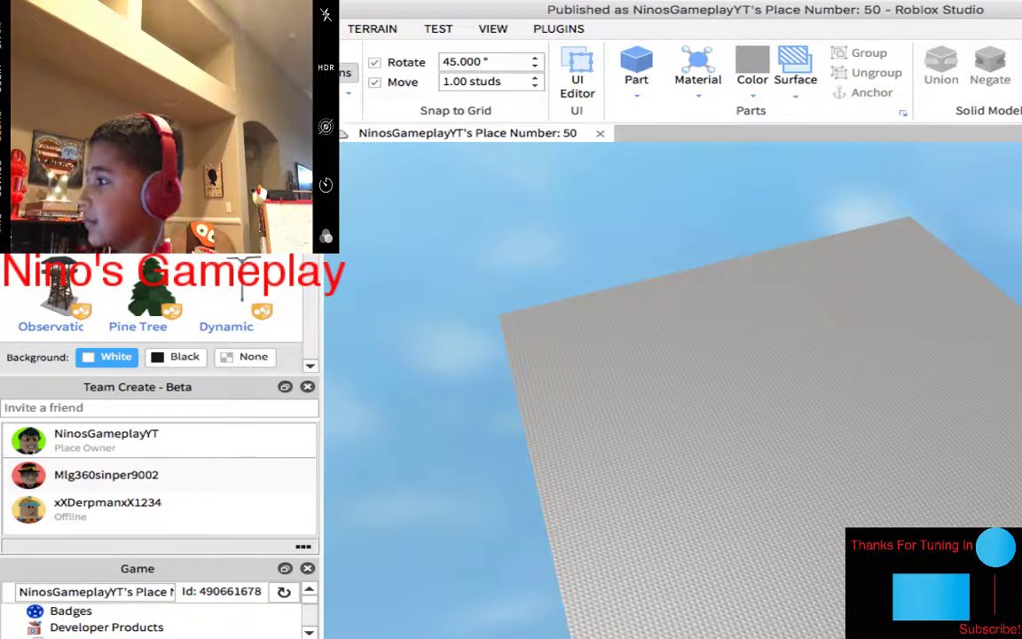
left_click(636, 66)
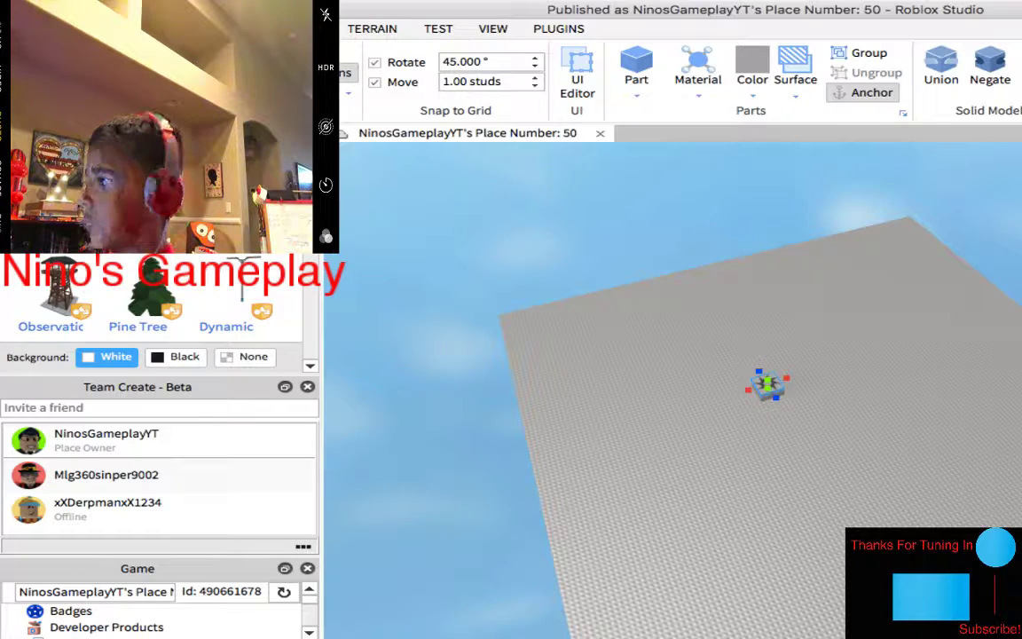
left_click(240, 28)
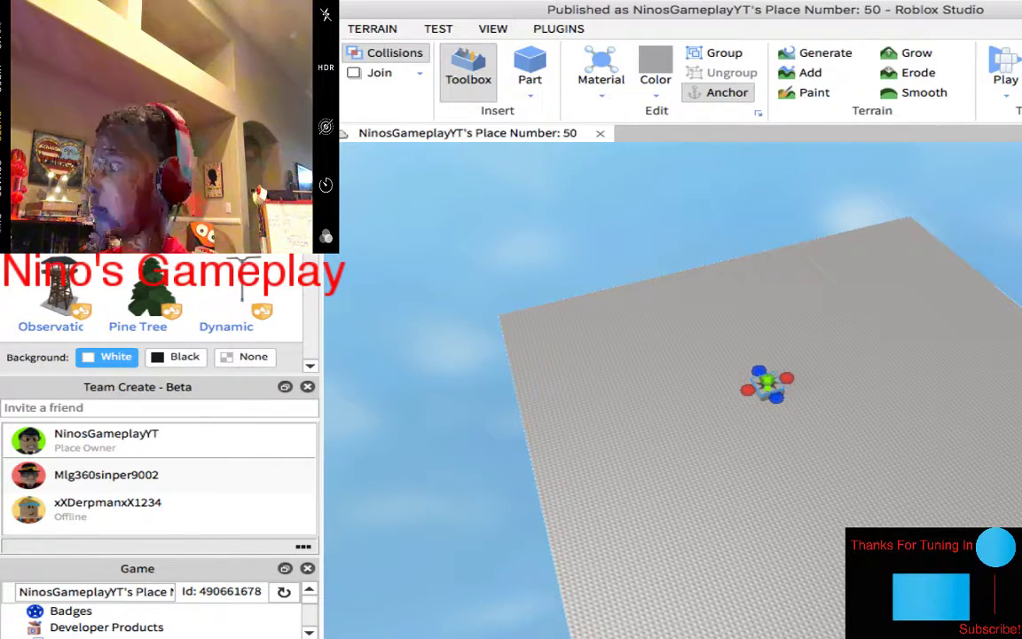
right_click_drag(674, 391, 620, 355)
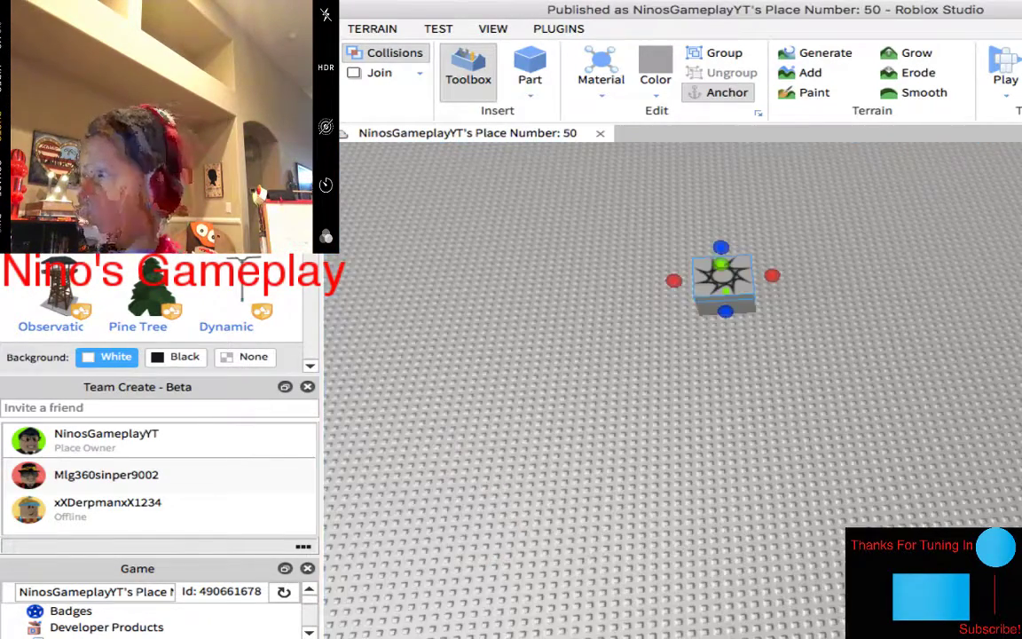
scroll(724, 390, "down", 3)
mouse_move(723, 390)
right_mouse_down()
mouse_move(674, 354)
mouse_move(621, 372)
mouse_move(674, 355)
right_mouse_up()
scroll(671, 390, "up", 3)
scroll(672, 391, "up", 3)
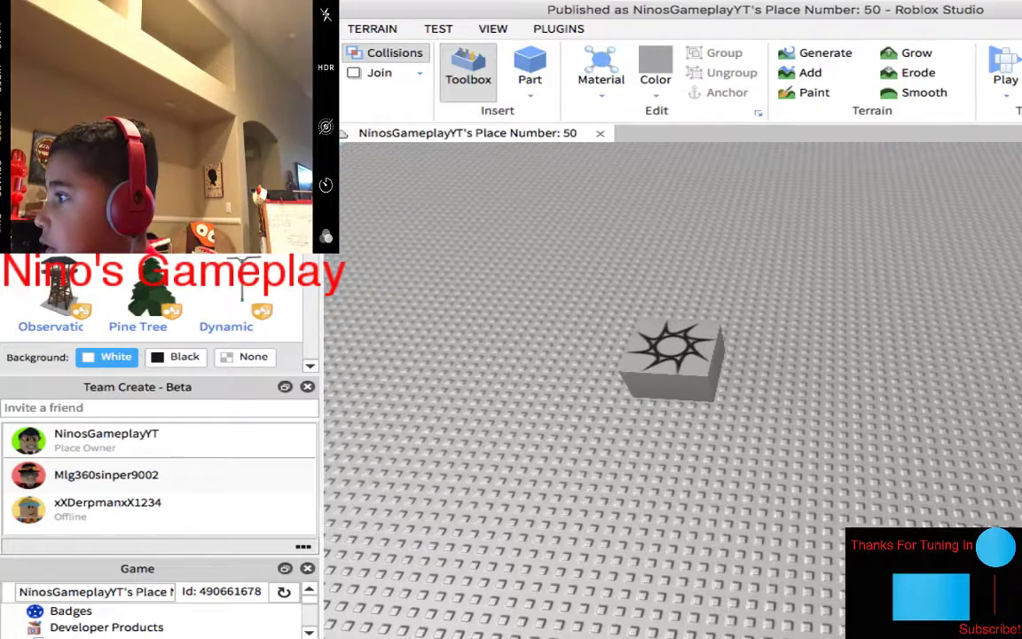
left_click(672, 354)
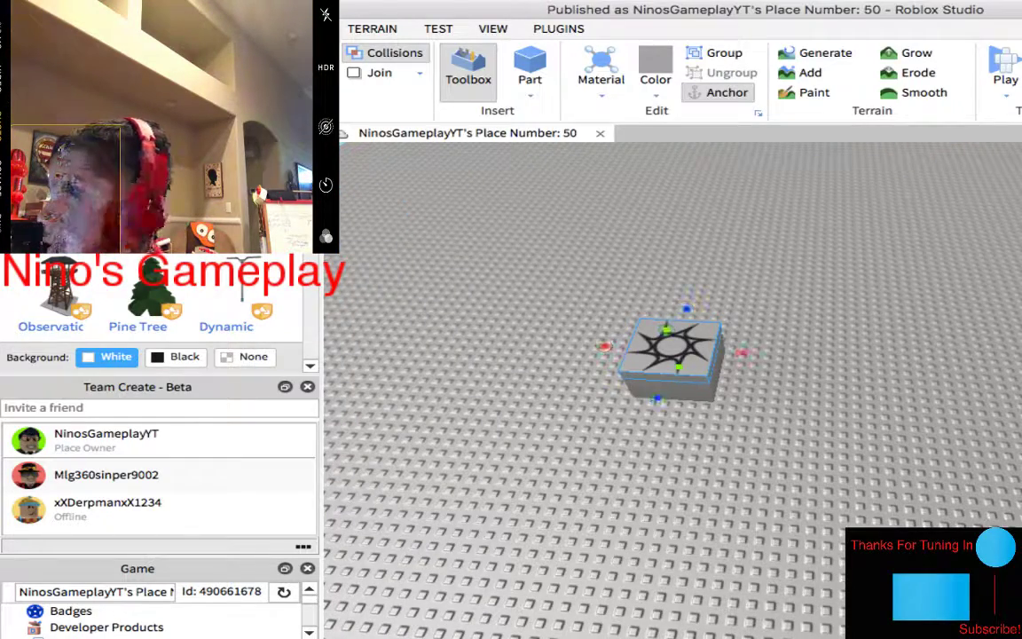
Duplicate the spawn pad twice, placing one copy to the right and one below.
key("ctrl+d")
left_click_drag(674, 355, 984, 364)
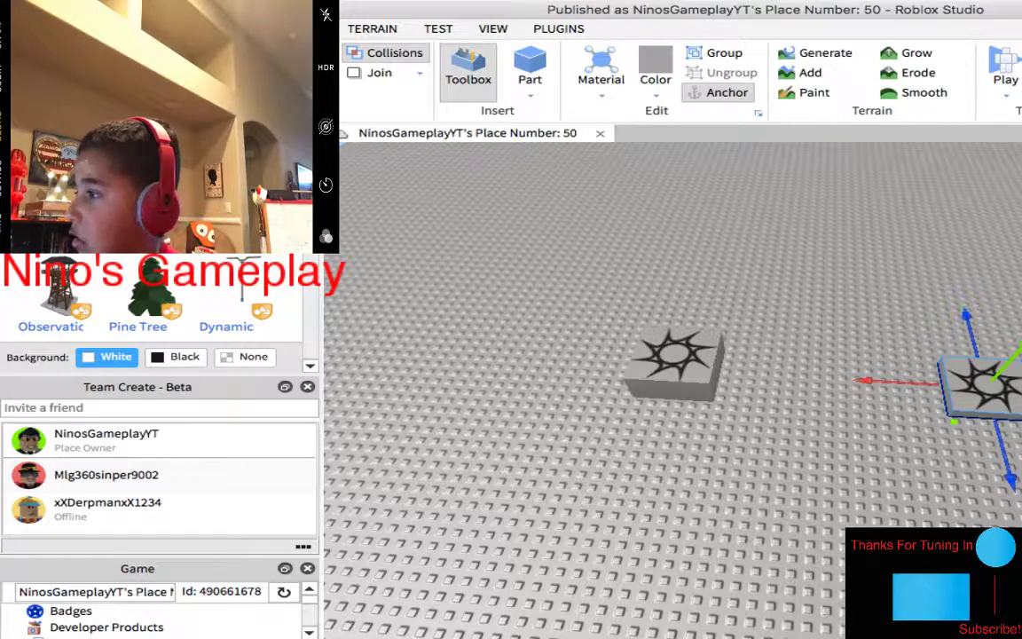
left_click_drag(989, 364, 974, 383)
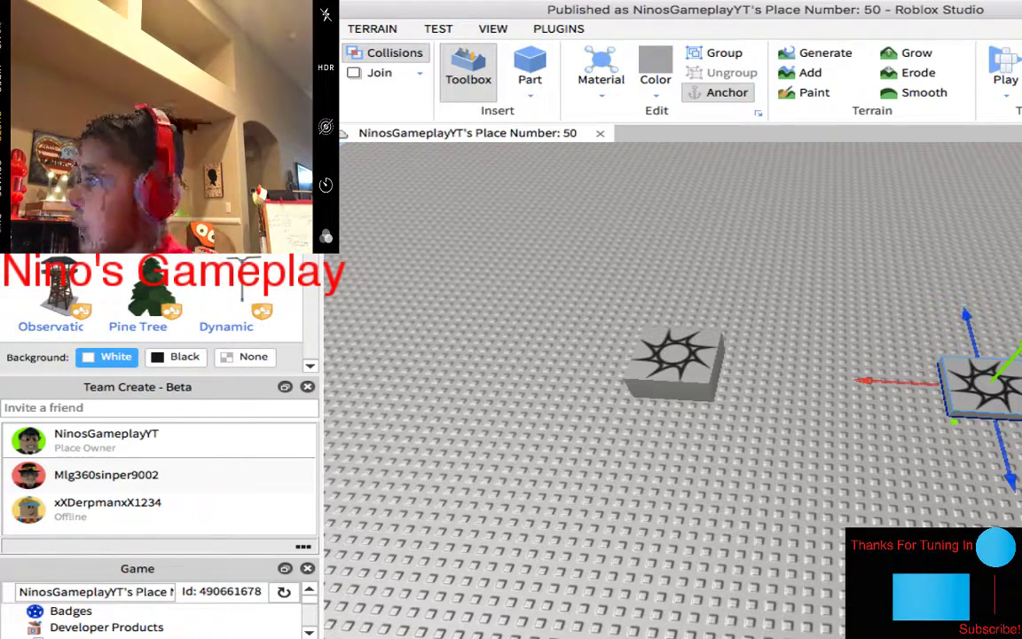
left_click(675, 359)
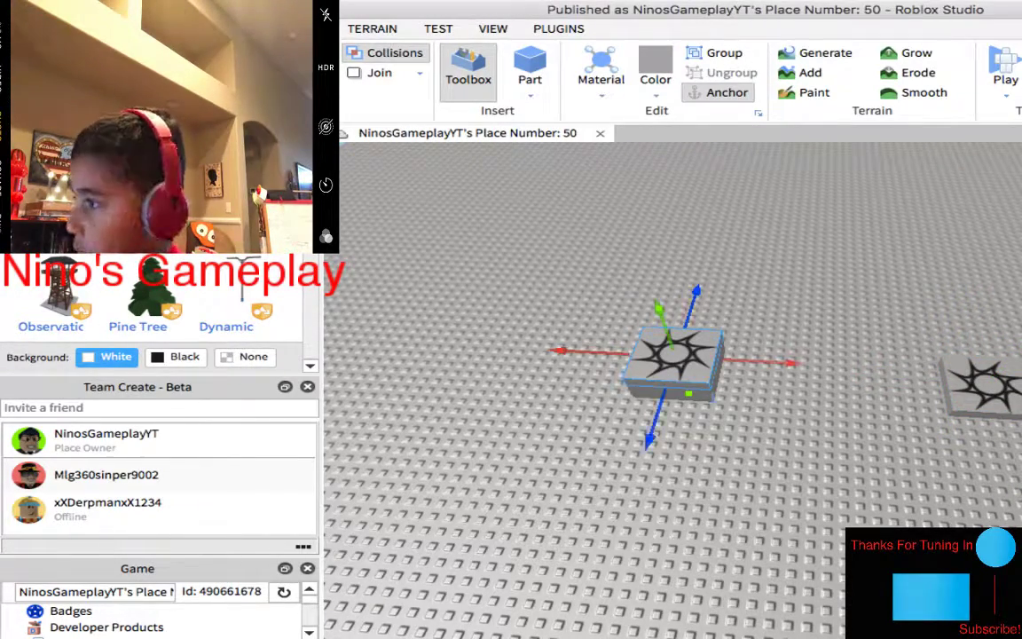
key("ctrl+d")
left_click_drag(674, 359, 604, 555)
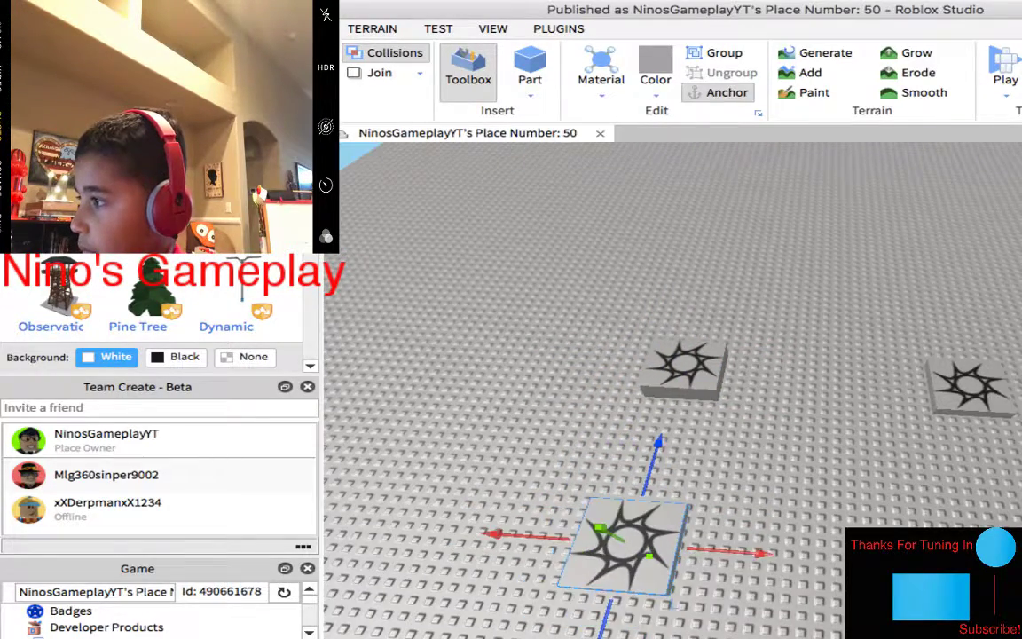
scroll(737, 390, "down", 2)
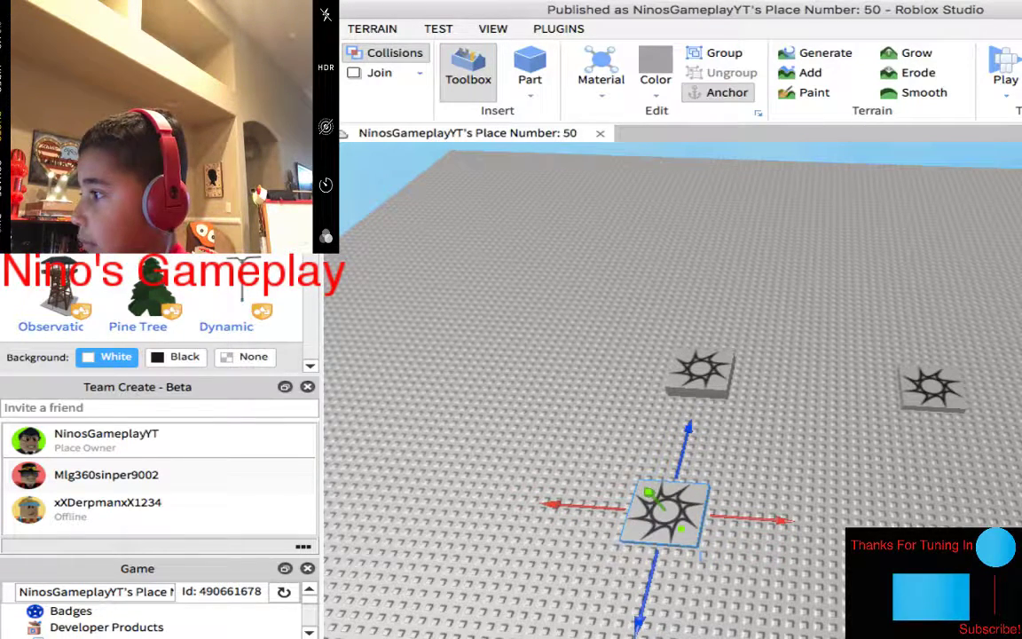
Duplicate a fourth pad and slide it right to complete the 2x2 square.
left_click(701, 373)
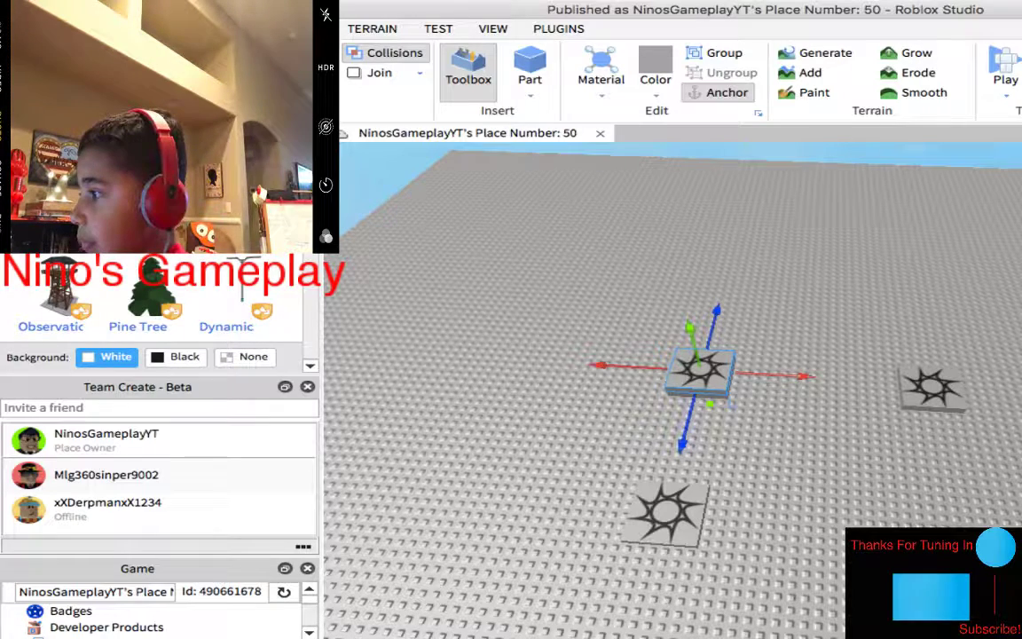
left_click(665, 510)
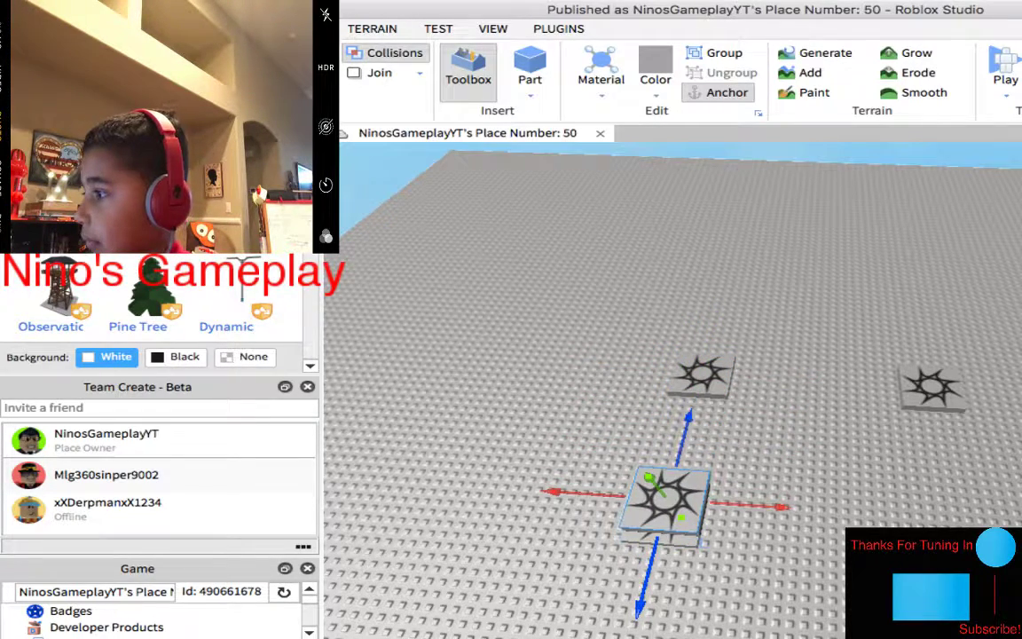
key("ctrl+d")
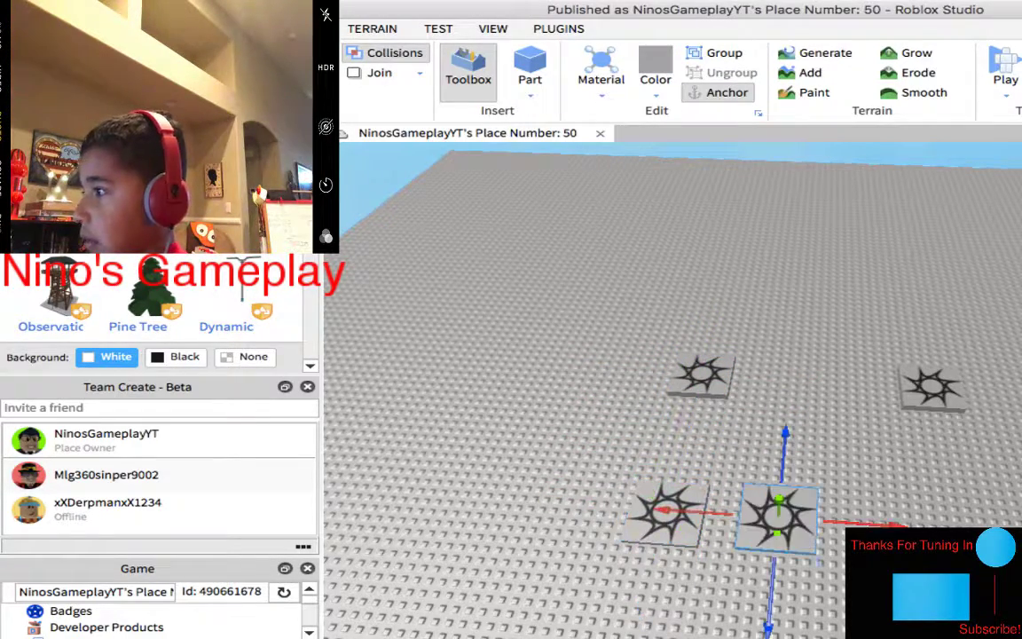
left_click_drag(778, 514, 957, 513)
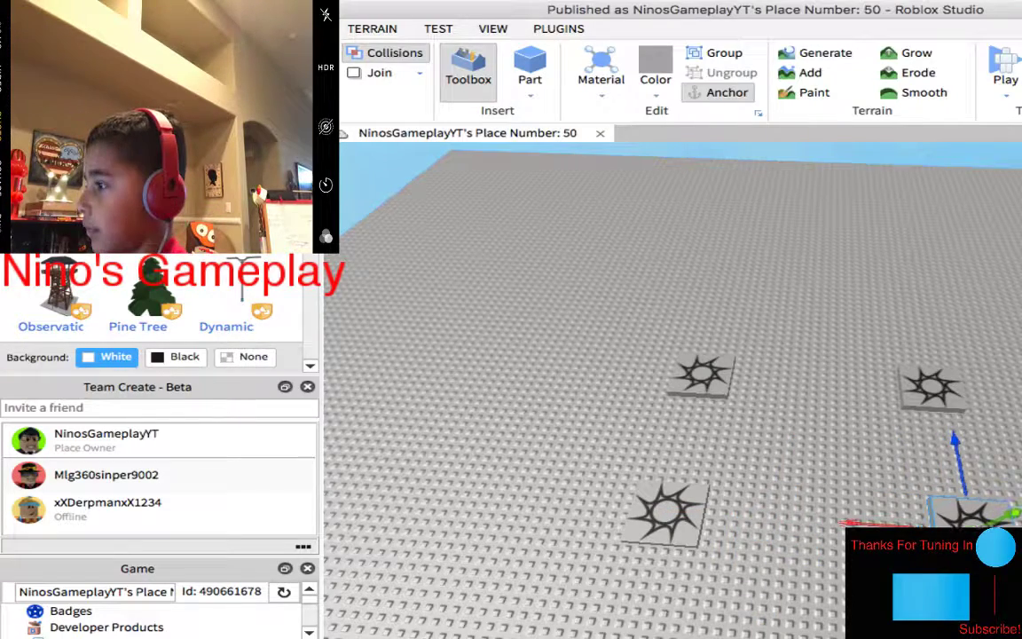
right_click_drag(675, 381, 585, 355)
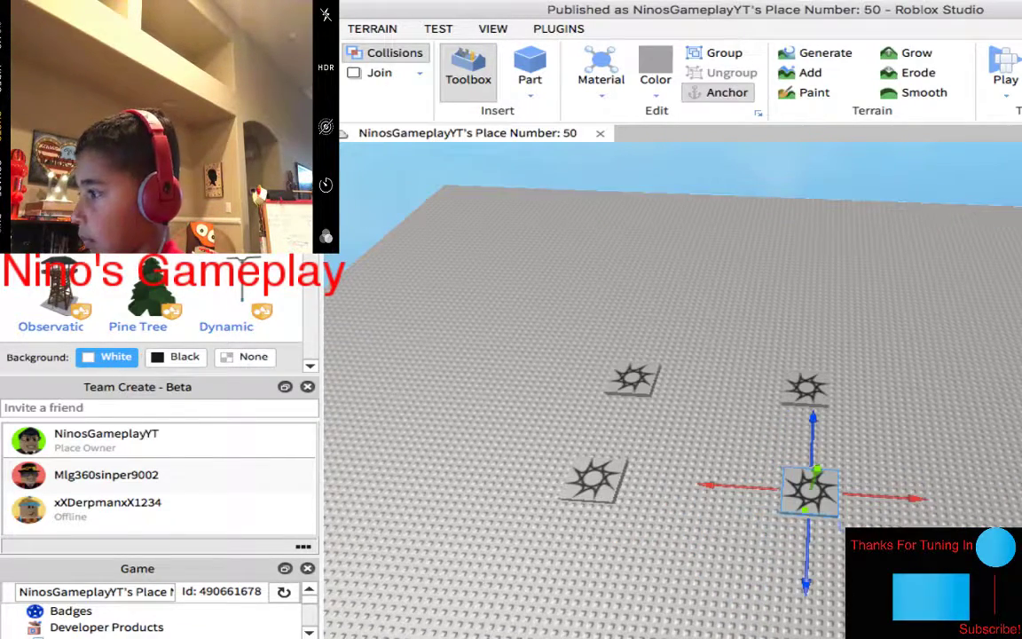
left_click_drag(838, 523, 829, 521)
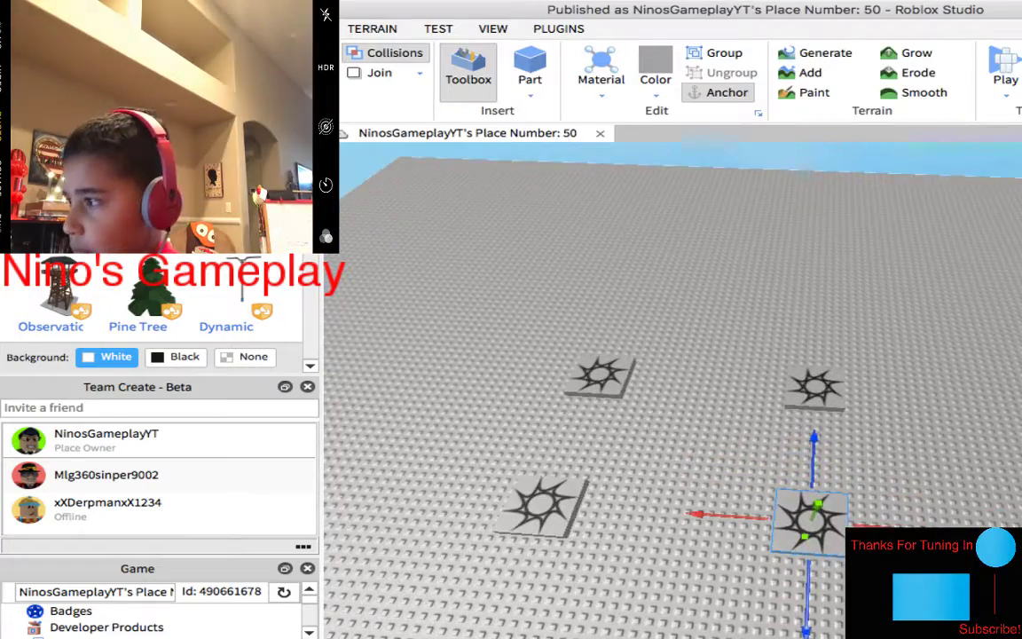
scroll(532, 390, "up", 3)
scroll(567, 390, "up", 2)
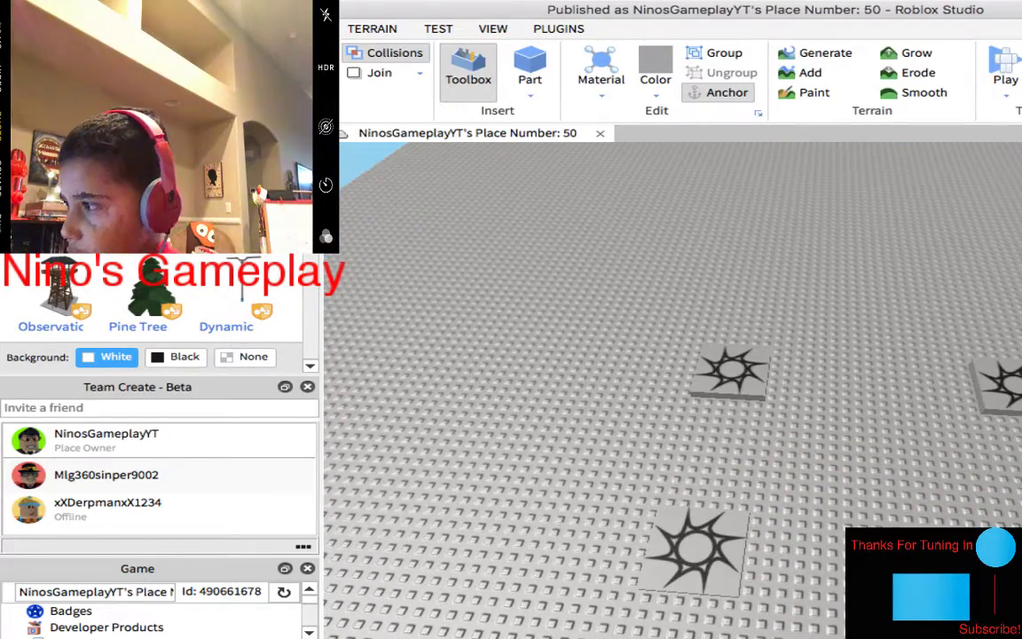
scroll(674, 390, "down", 3)
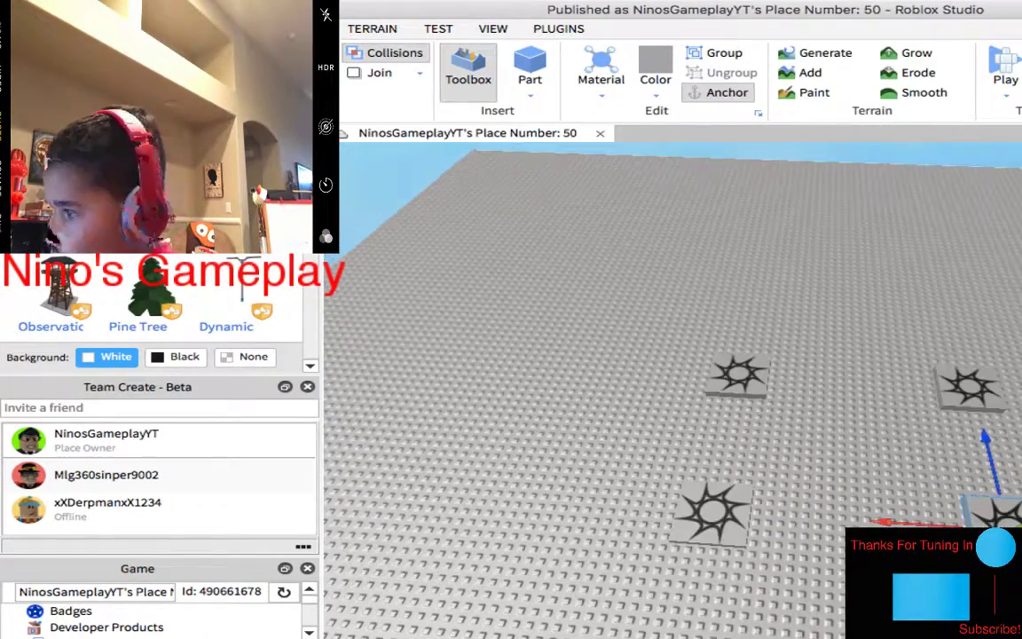
scroll(675, 390, "down", 2)
right_click_drag(674, 391, 604, 391)
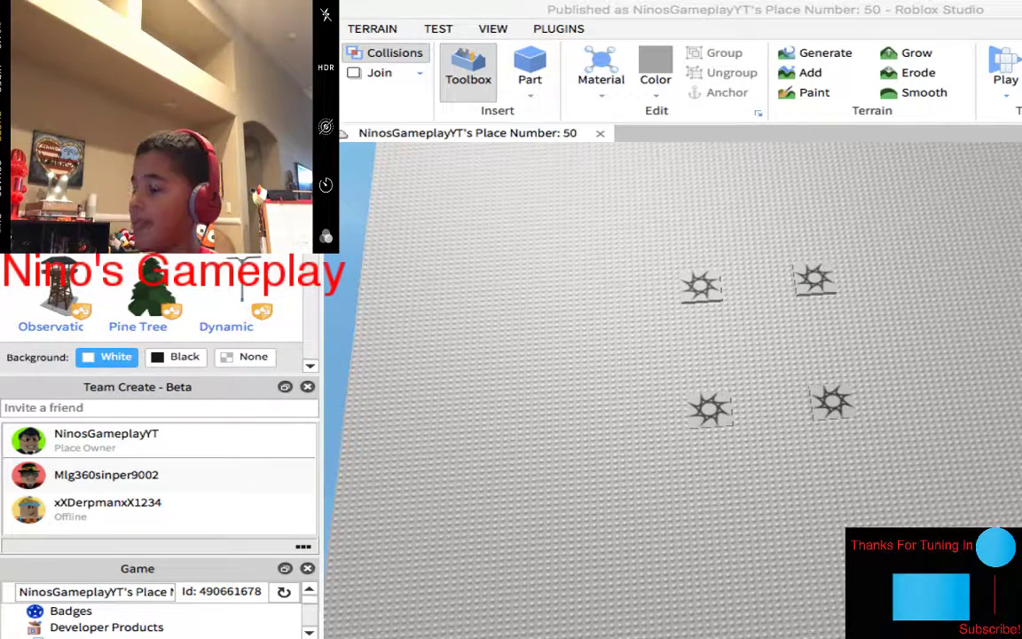
Select the grey baseplate and drag it under the four spawn pads.
left_click(621, 399)
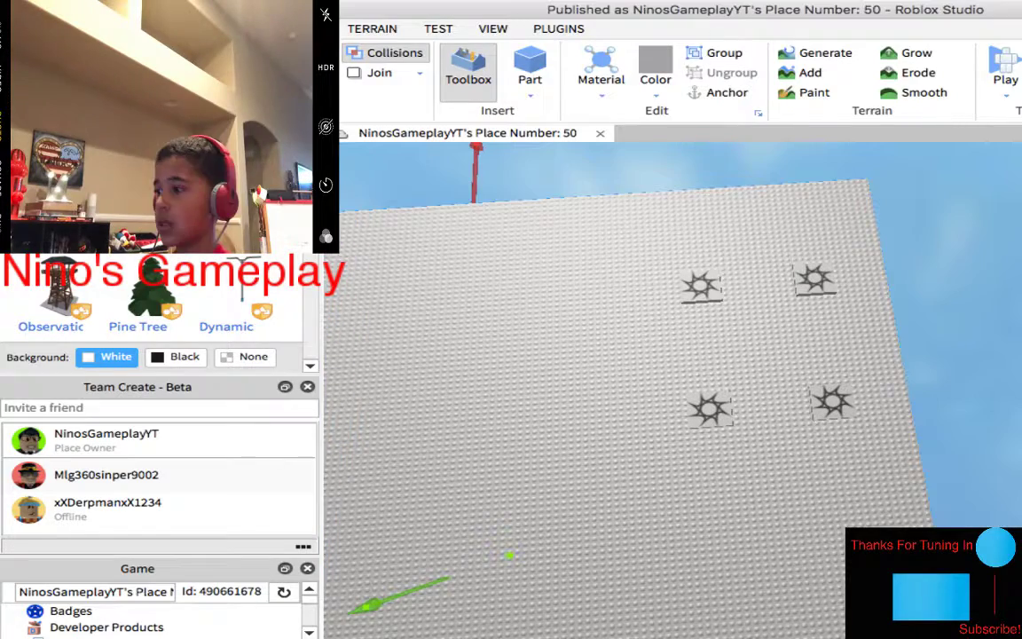
mouse_move(674, 399)
right_mouse_down()
mouse_move(674, 293)
mouse_move(674, 443)
right_mouse_up()
scroll(675, 399, "down", 2)
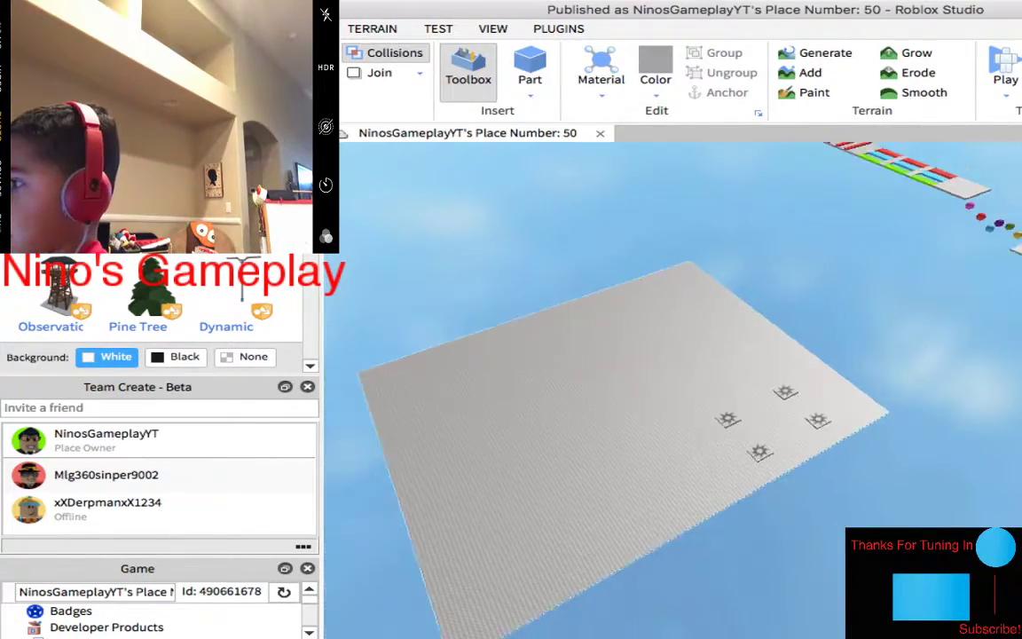
left_click(632, 424)
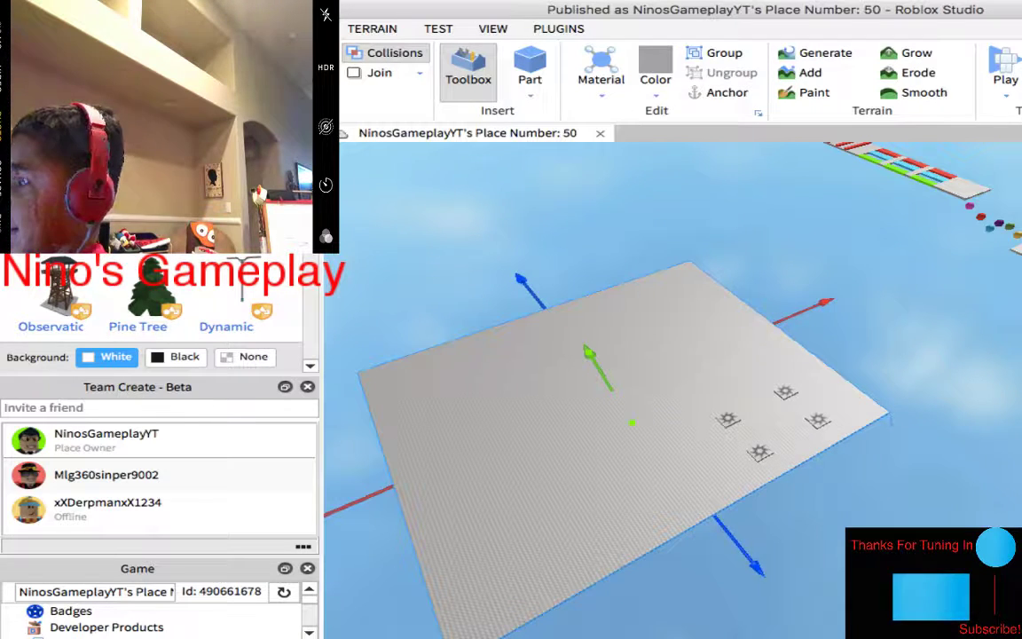
mouse_move(632, 423)
left_mouse_down()
mouse_move(701, 508)
mouse_move(689, 491)
mouse_move(836, 422)
mouse_move(773, 449)
left_mouse_up()
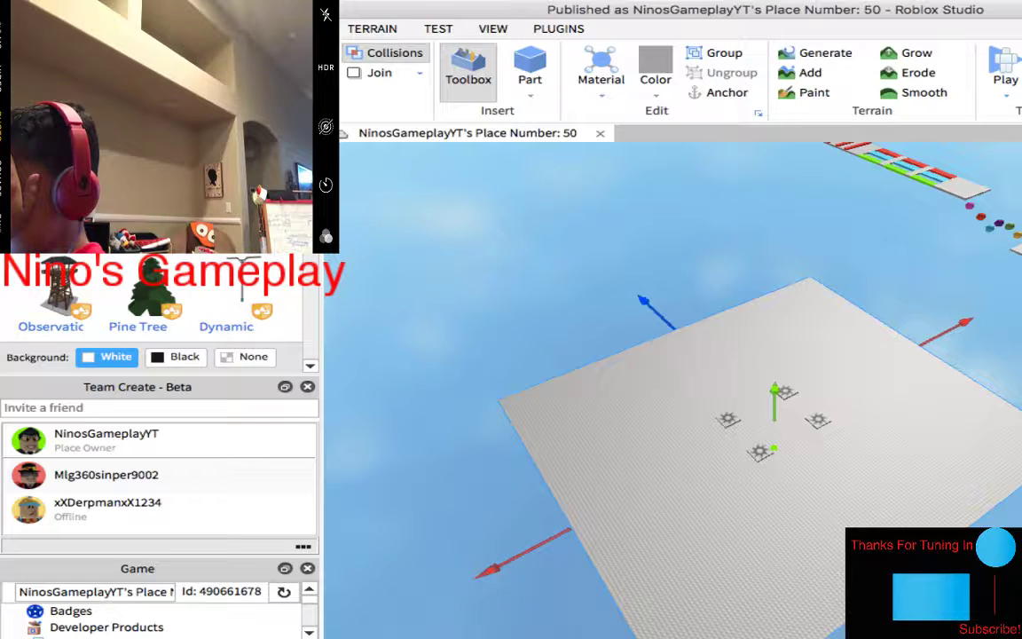
left_click_drag(441, 301, 954, 461)
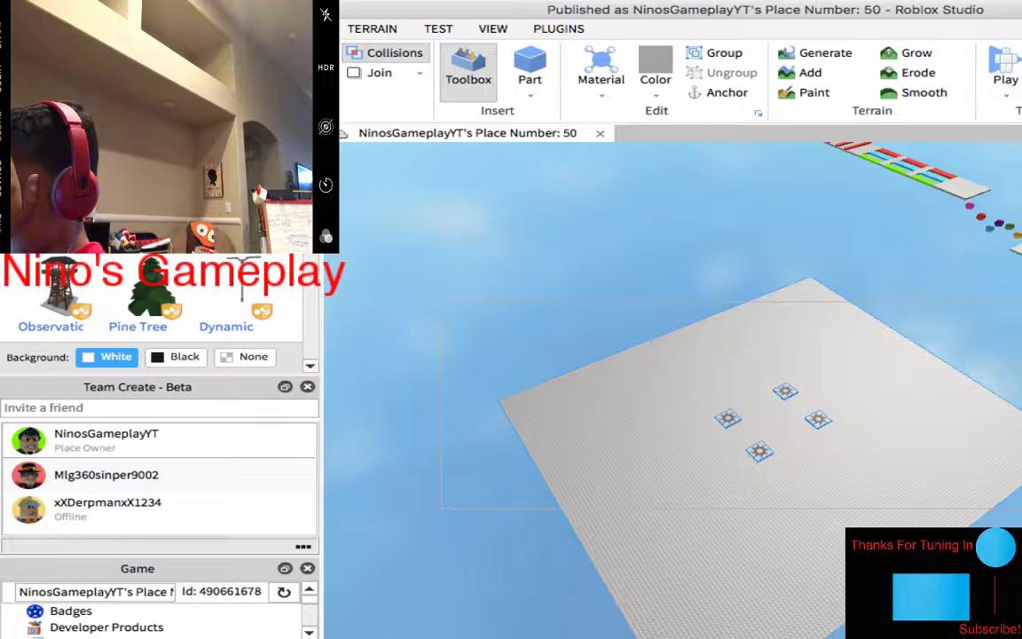
left_click_drag(954, 556, 954, 555)
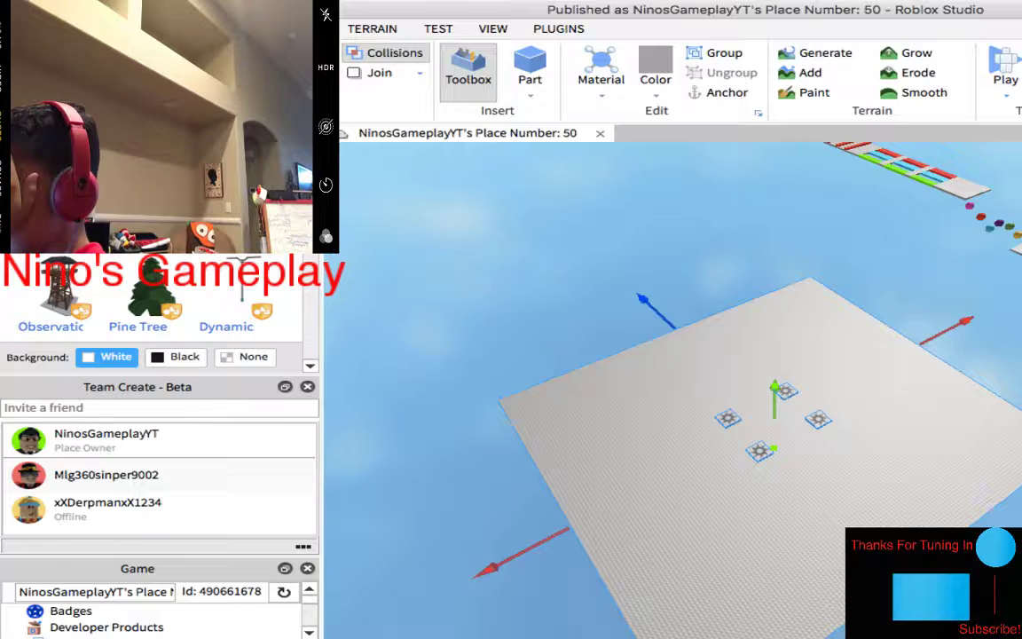
key("a")
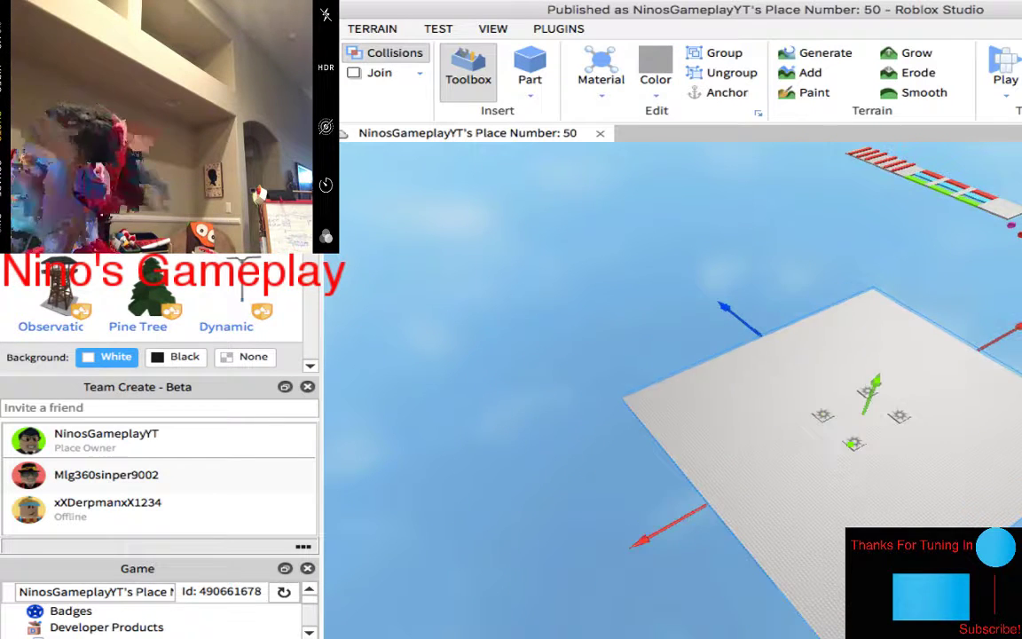
key("d")
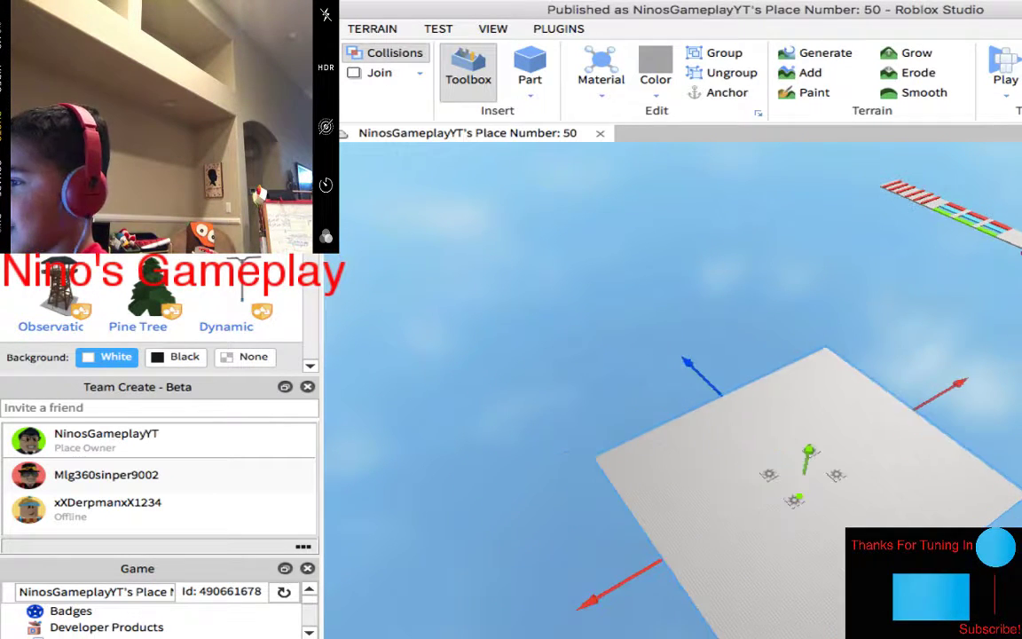
key("d")
key("s")
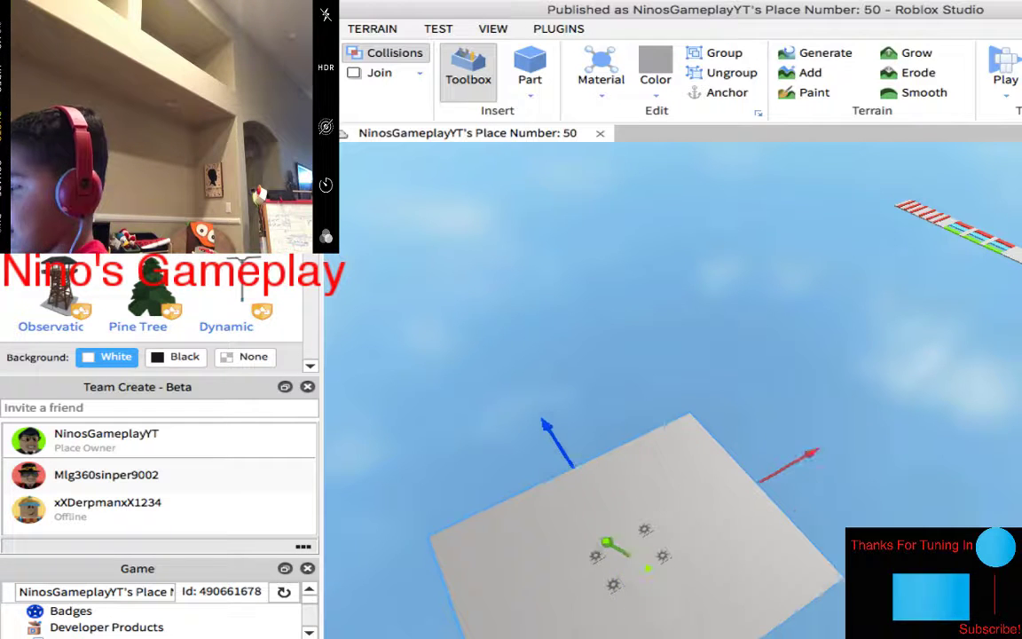
key("e")
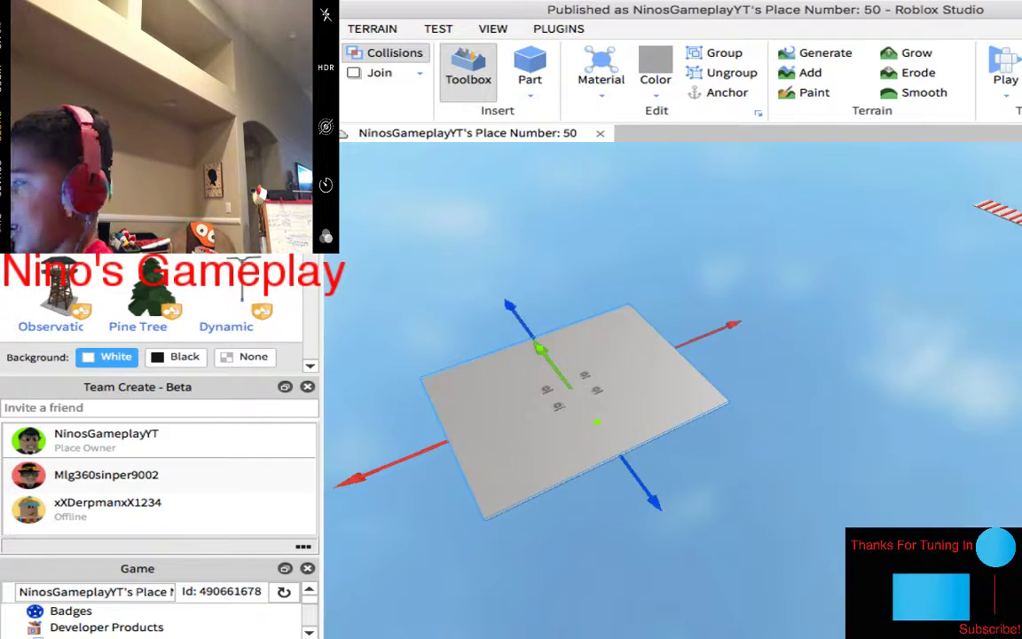
key("a")
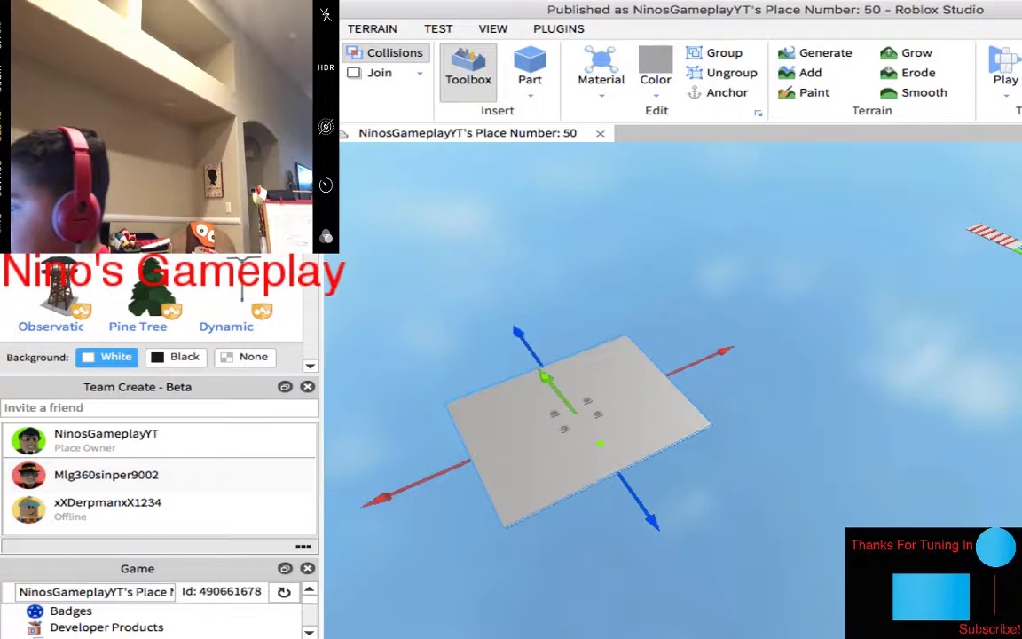
left_click(798, 266)
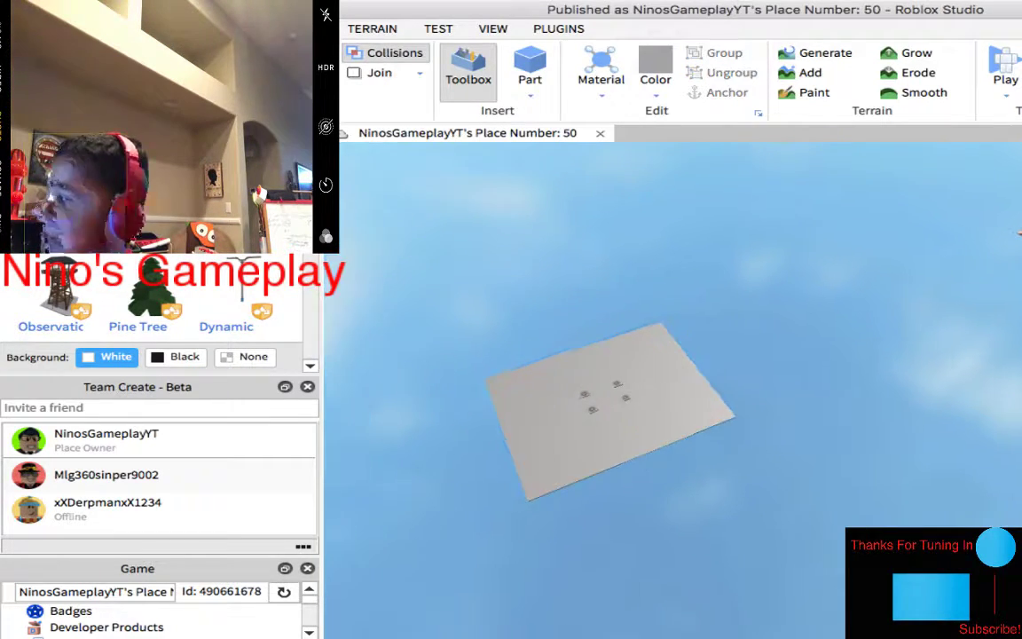
right_click_drag(621, 266, 709, 292)
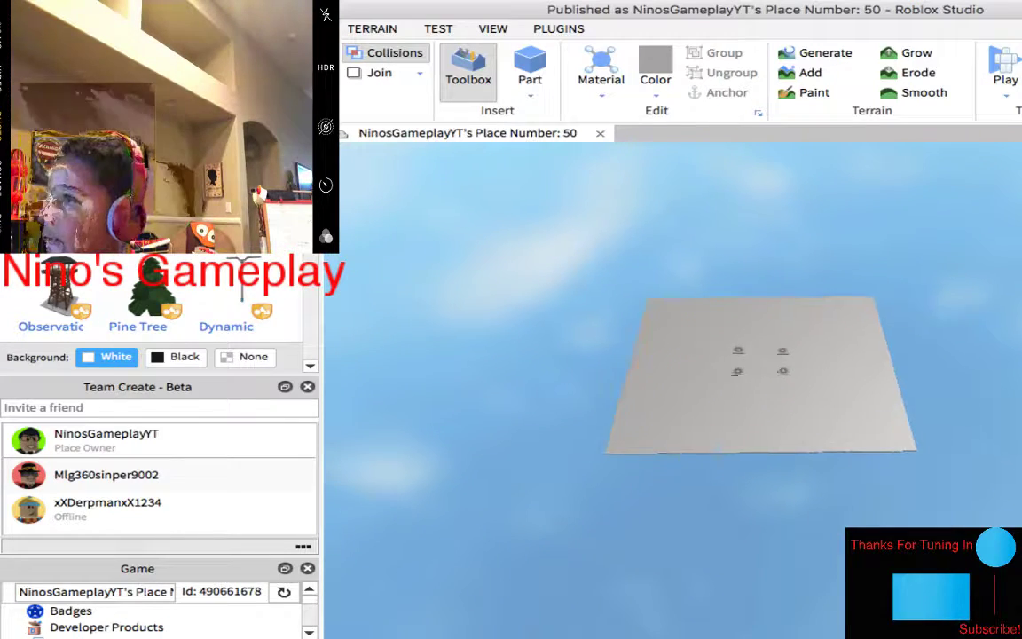
scroll(750, 359, "up", 3)
scroll(750, 359, "up", 3)
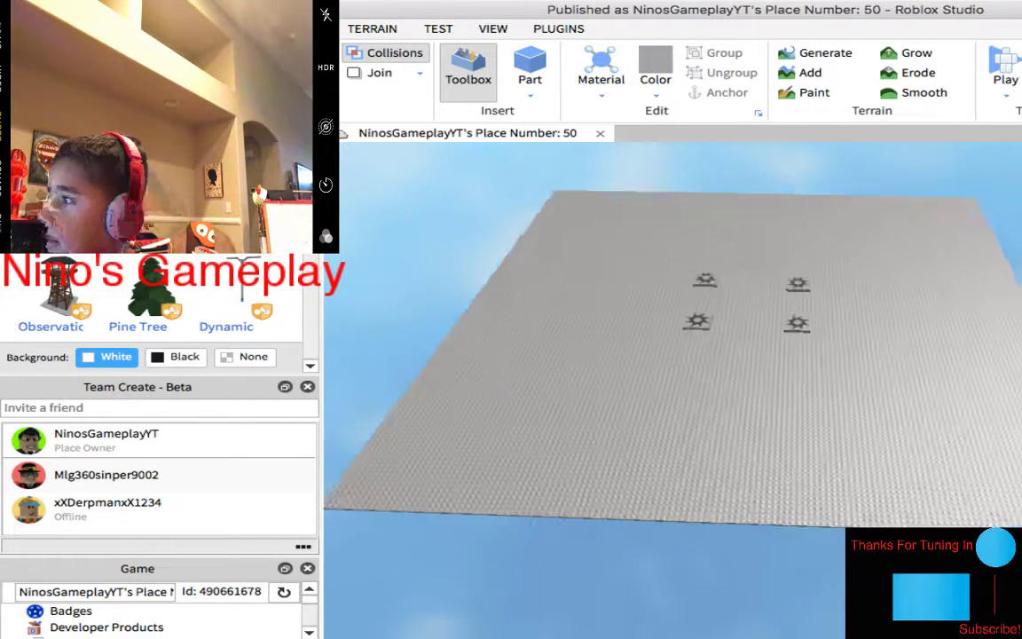
right_click_drag(750, 360, 621, 355)
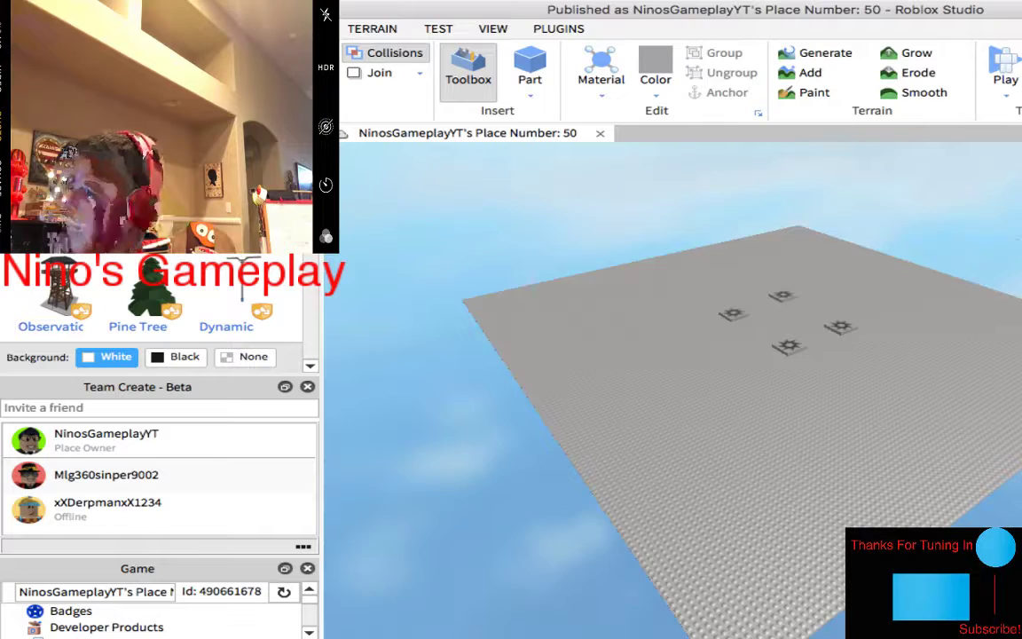
right_click_drag(674, 381, 532, 426)
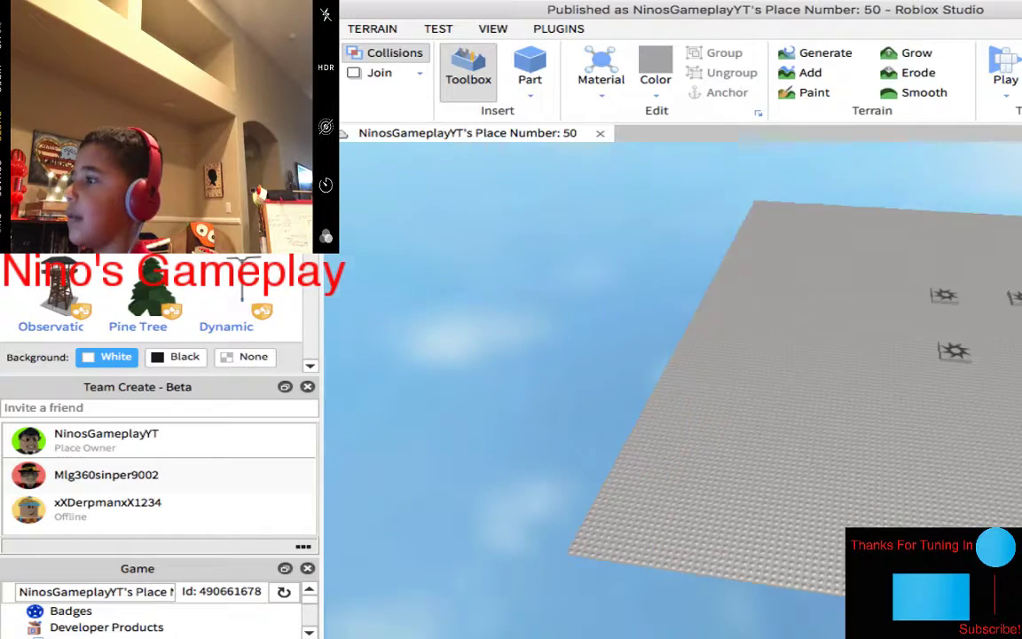
right_click_drag(674, 382, 621, 399)
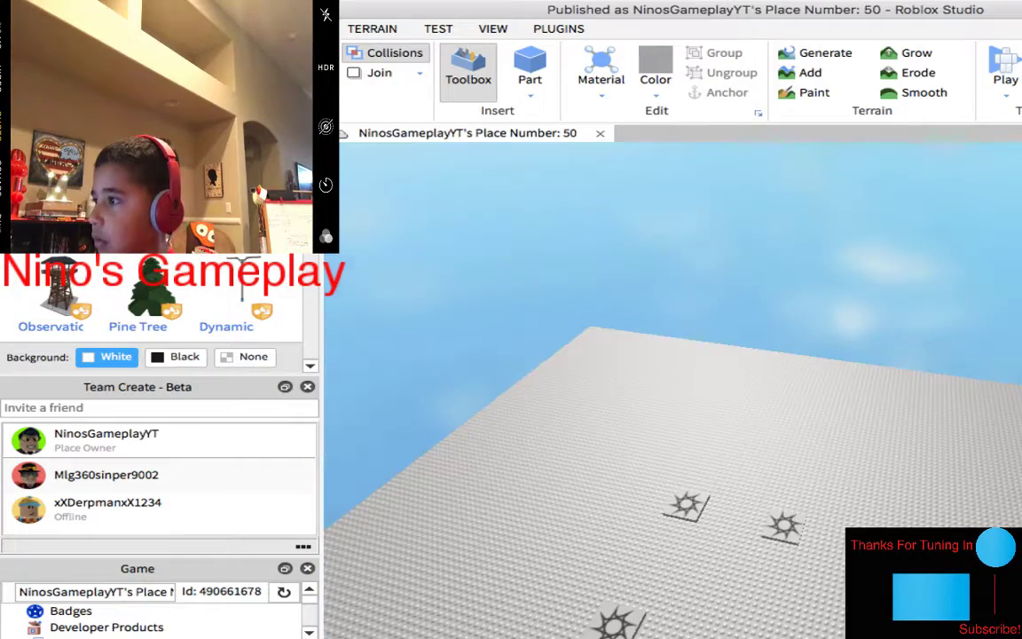
scroll(674, 390, "down", 2)
scroll(674, 390, "down", 2)
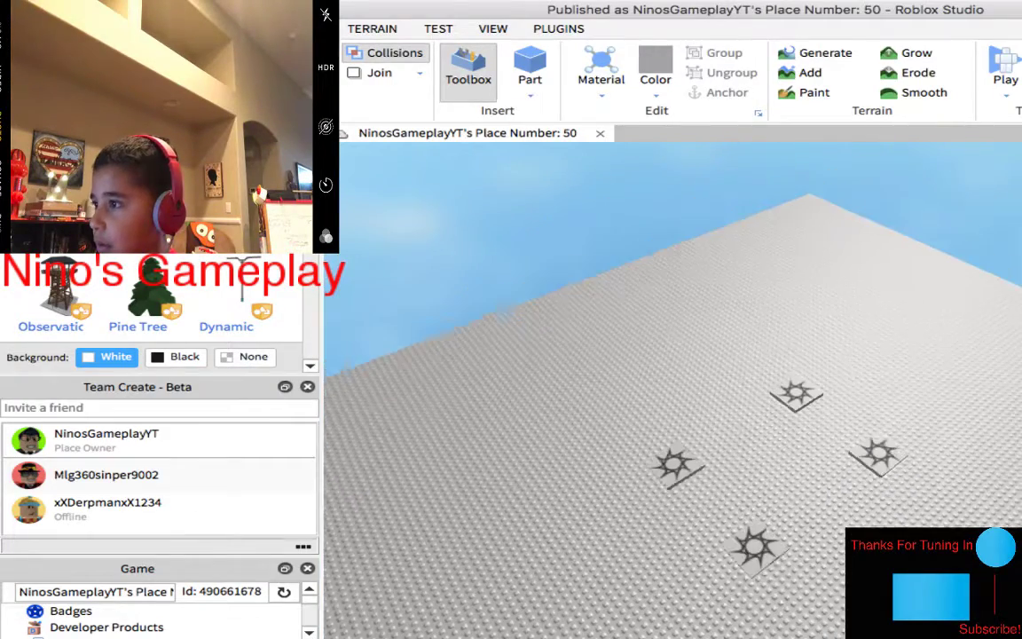
scroll(674, 390, "down", 2)
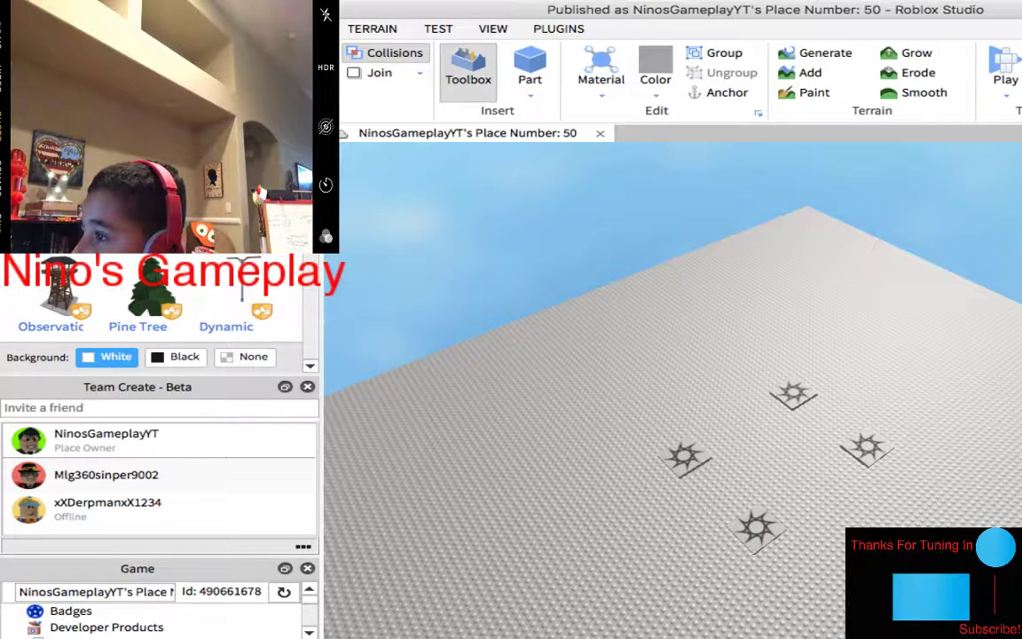
mouse_move(674, 391)
right_mouse_down()
mouse_move(674, 354)
mouse_move(639, 399)
mouse_move(638, 515)
mouse_move(585, 532)
right_mouse_up()
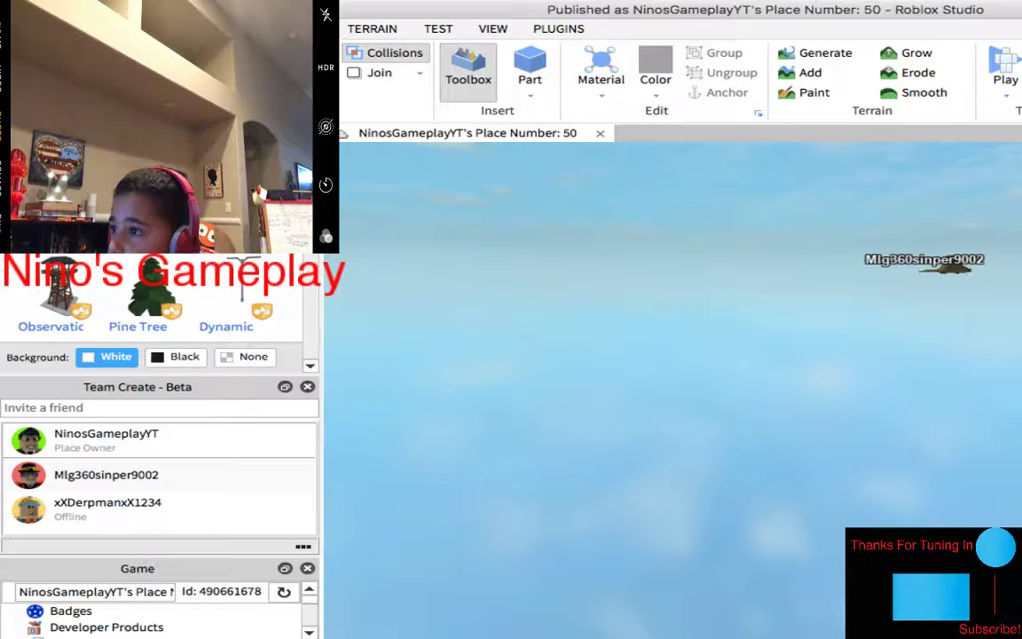
right_click_drag(585, 532, 621, 586)
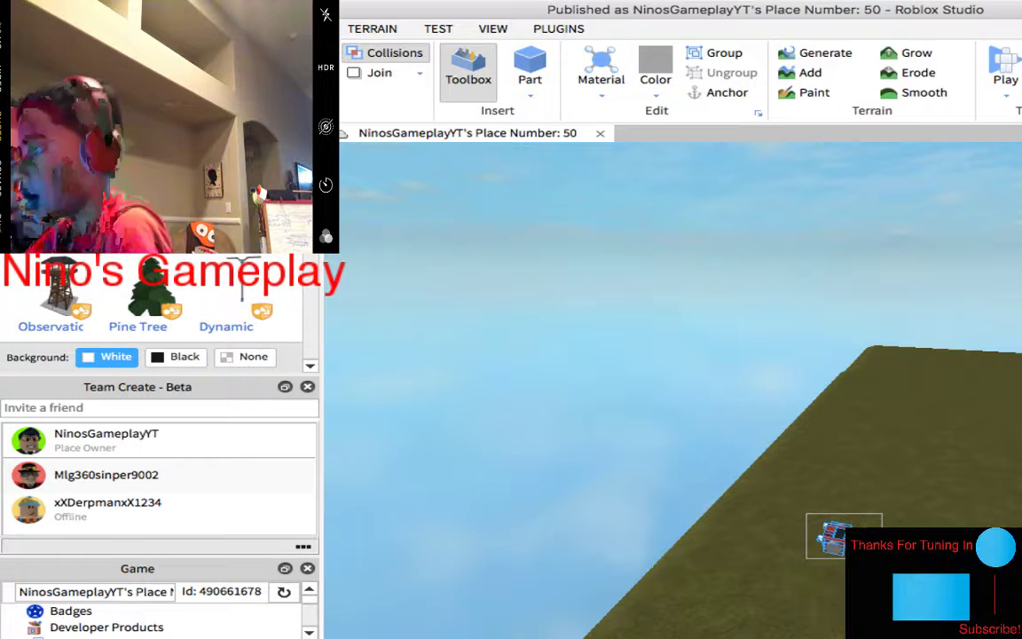
Shift the red car across the green platform, then turn and fly toward the sky plate.
left_click(834, 537)
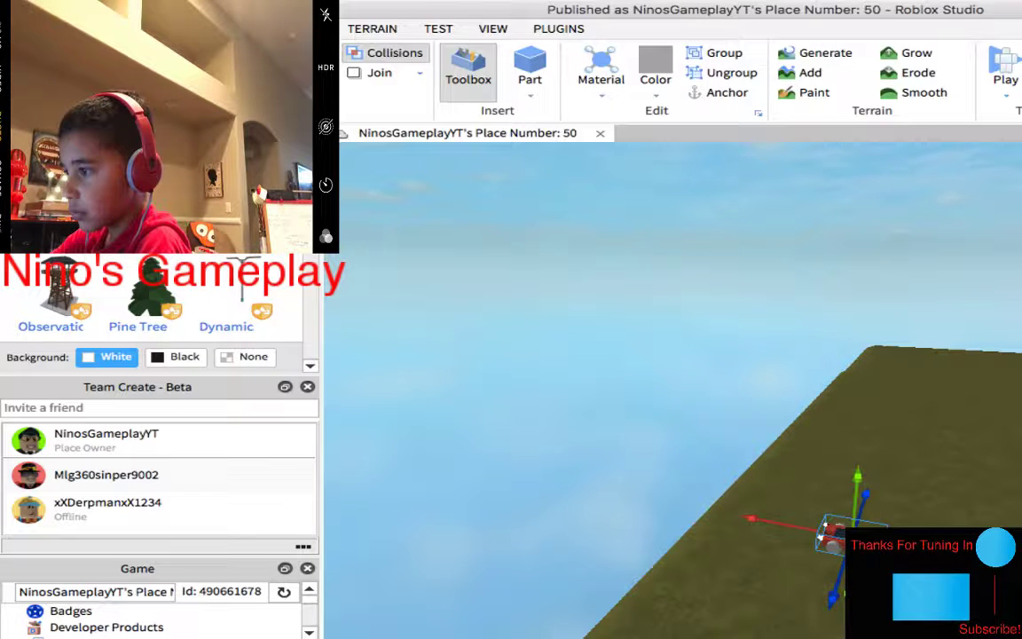
left_click_drag(834, 537, 689, 527)
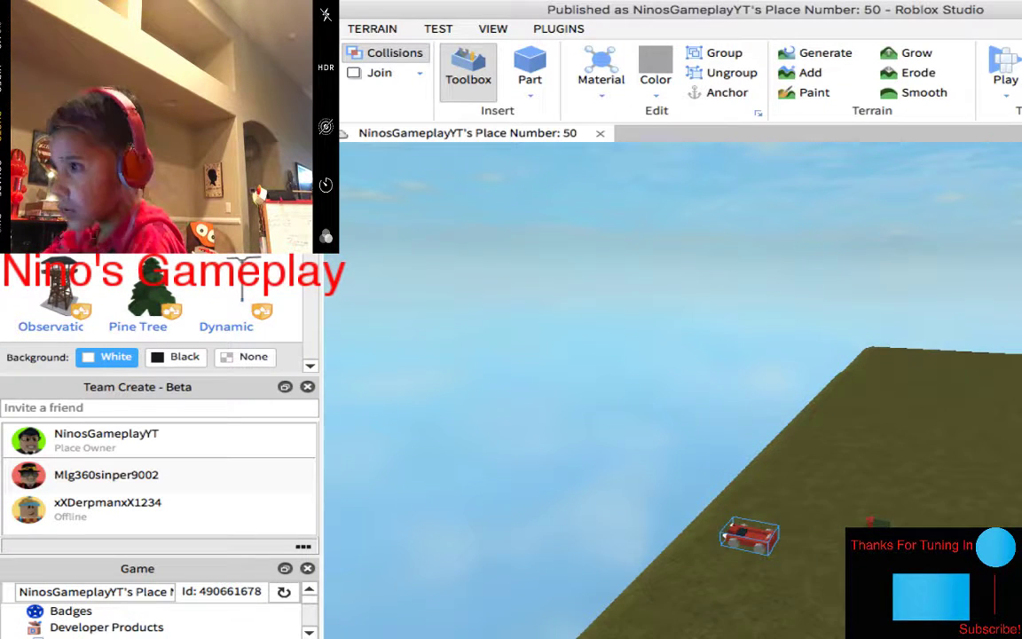
mouse_move(689, 528)
right_mouse_down()
mouse_move(680, 564)
mouse_move(692, 562)
right_mouse_up()
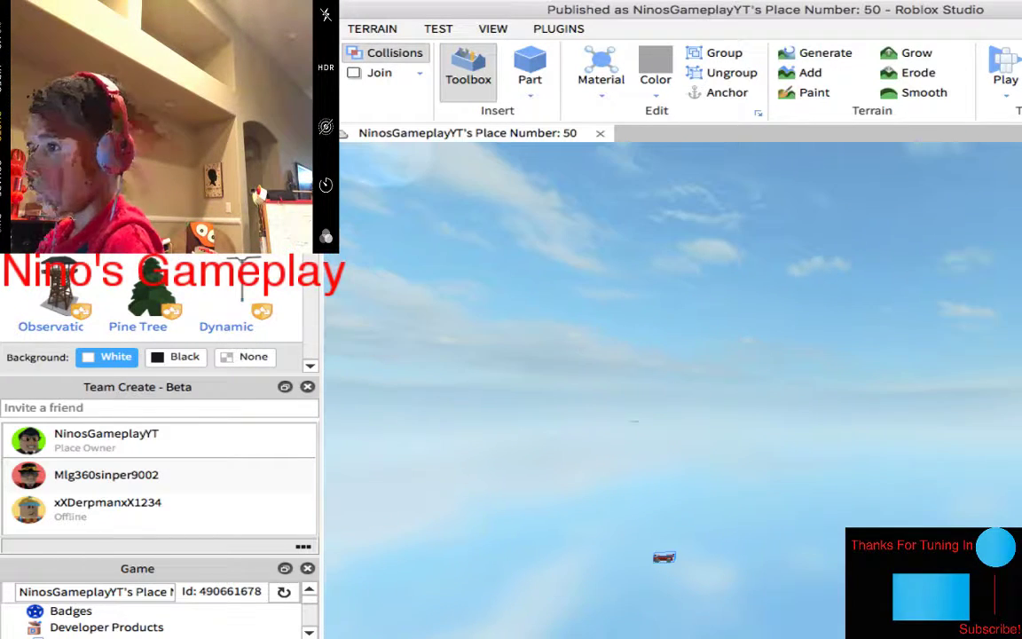
right_click_drag(692, 562, 688, 562)
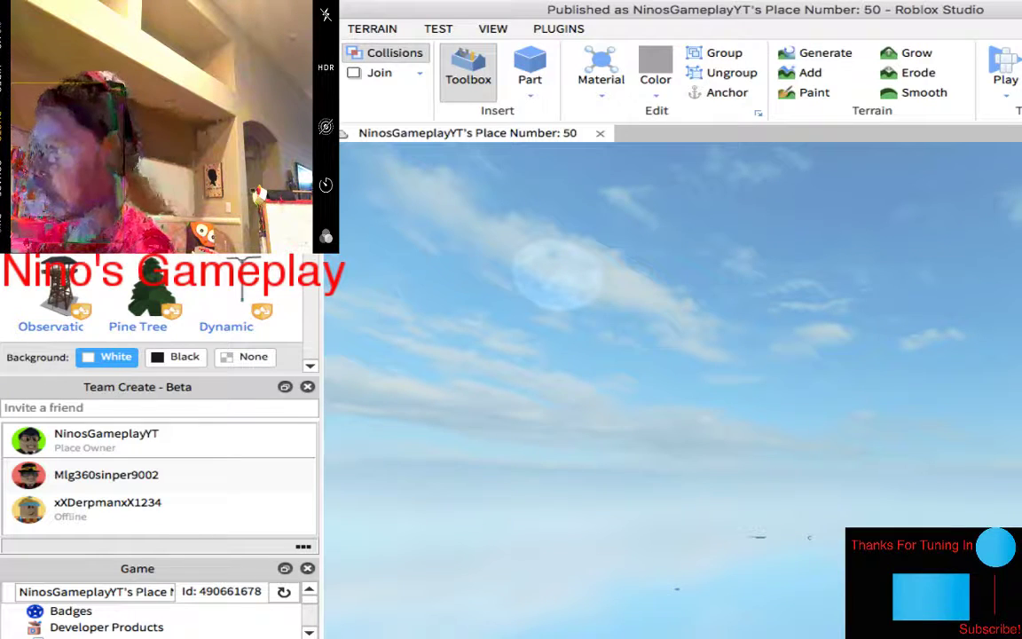
right_click_drag(688, 563, 691, 561)
key("w")
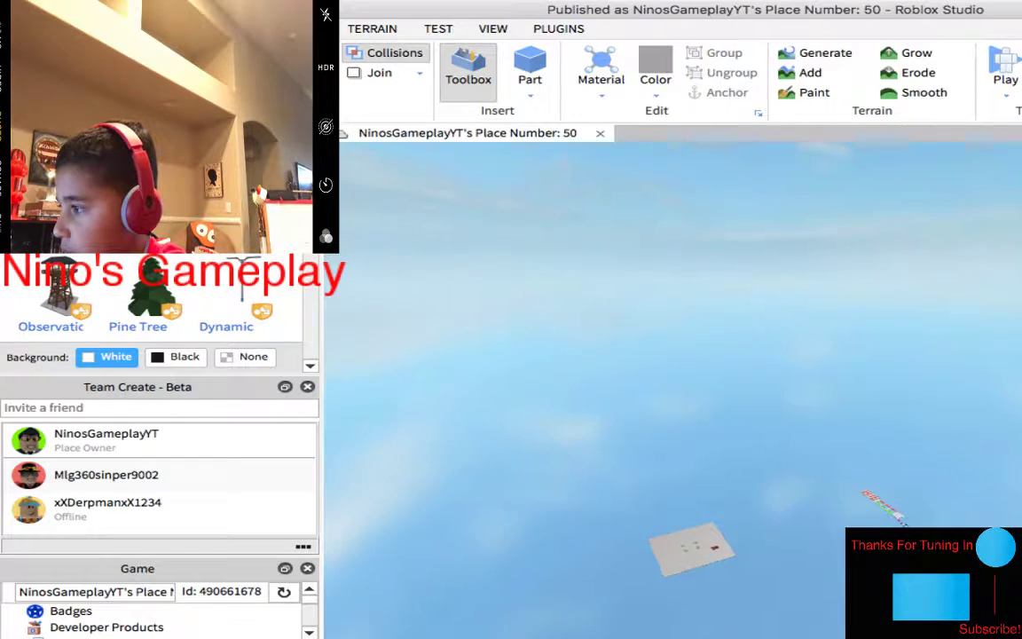
Fly in close to the grey sky plate and tilt to a ground-level view of the car.
key("a")
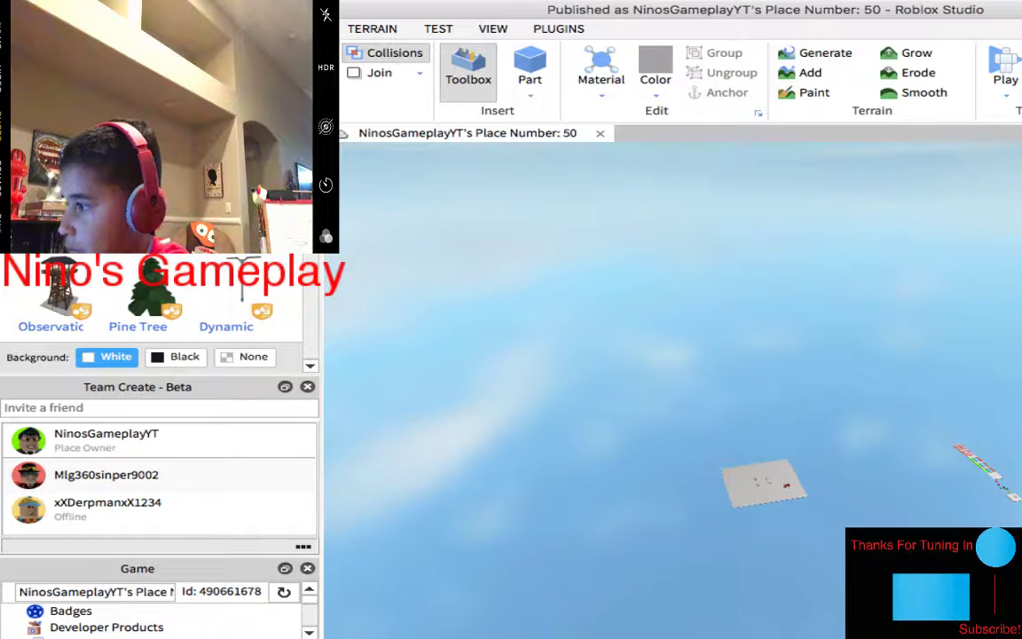
key("w")
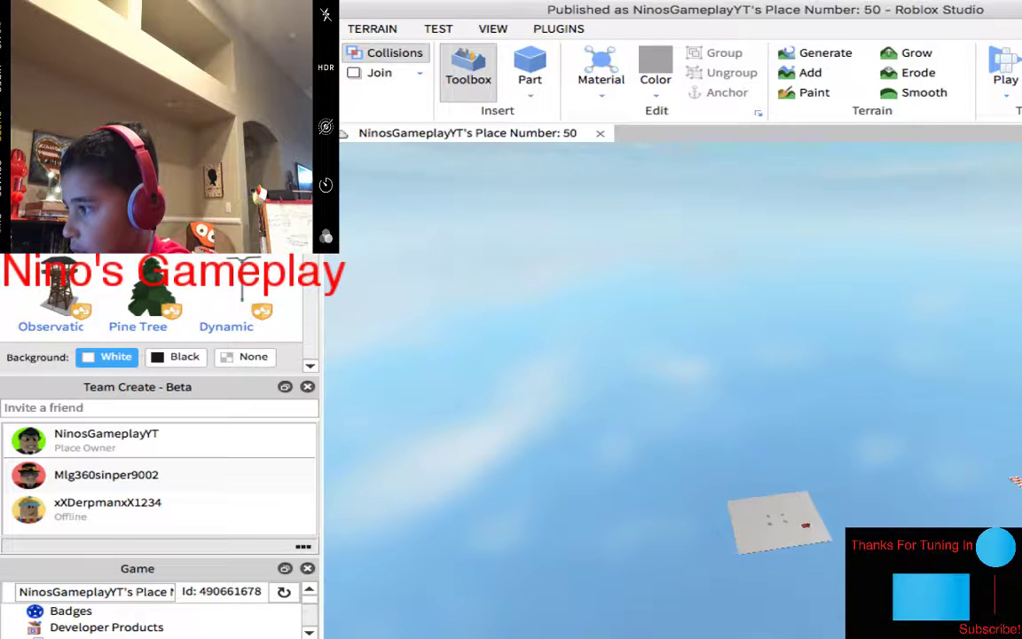
key("w")
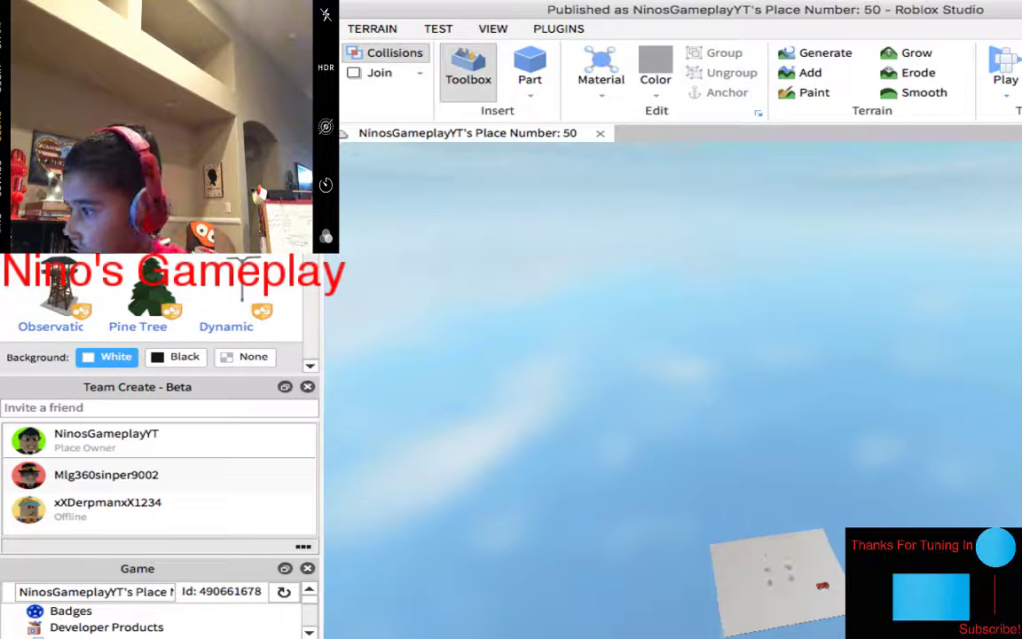
key("w")
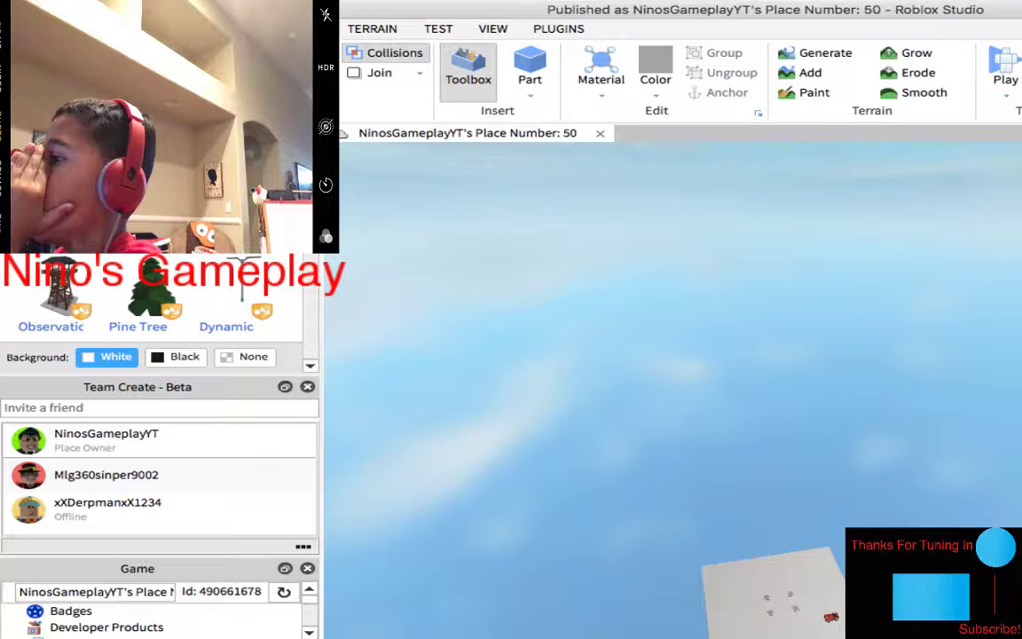
key("q")
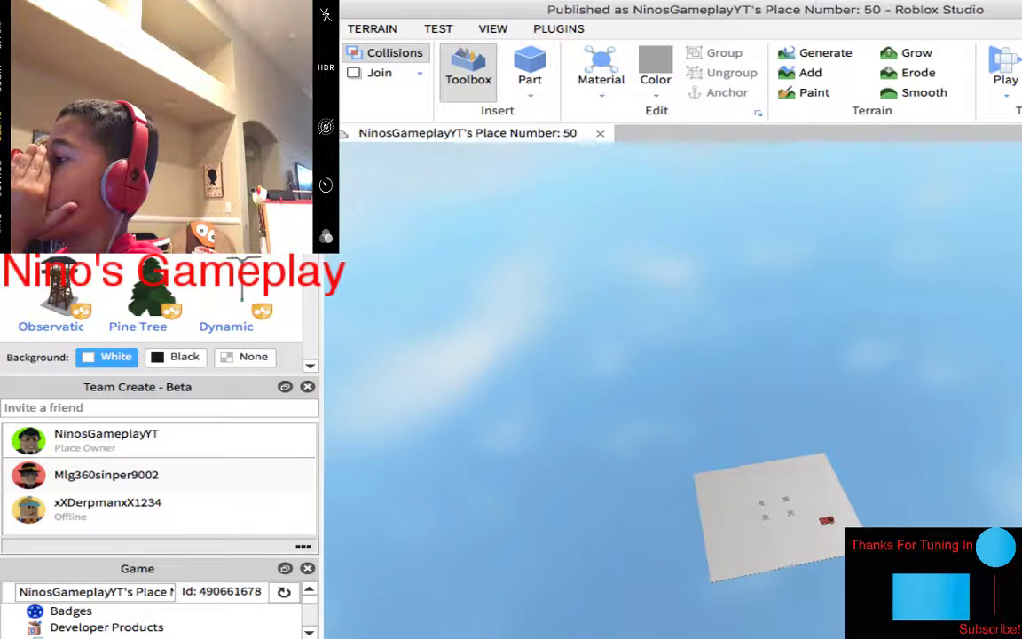
key("w")
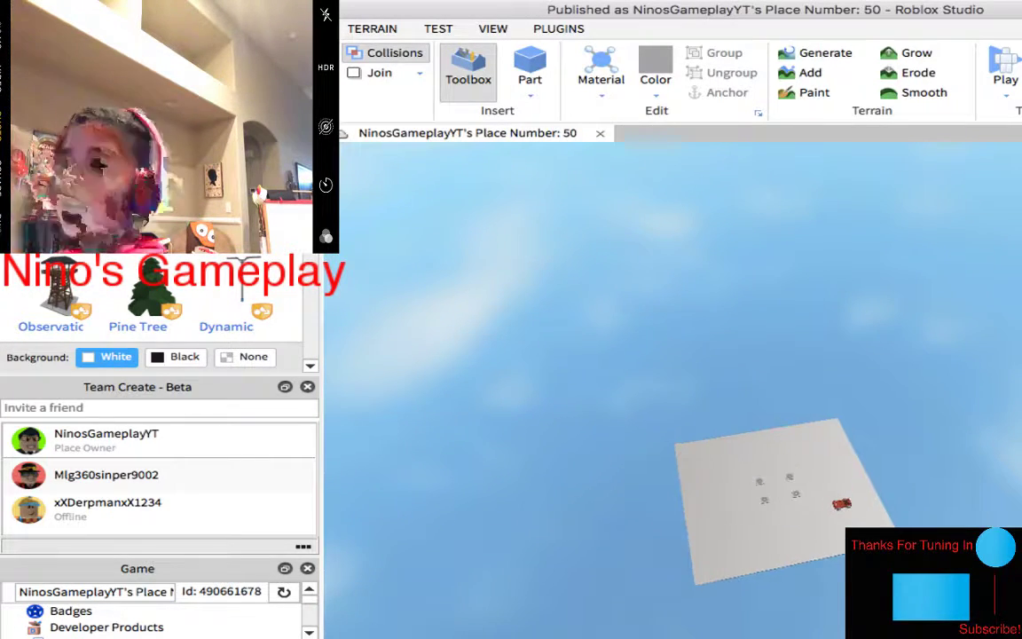
key("w")
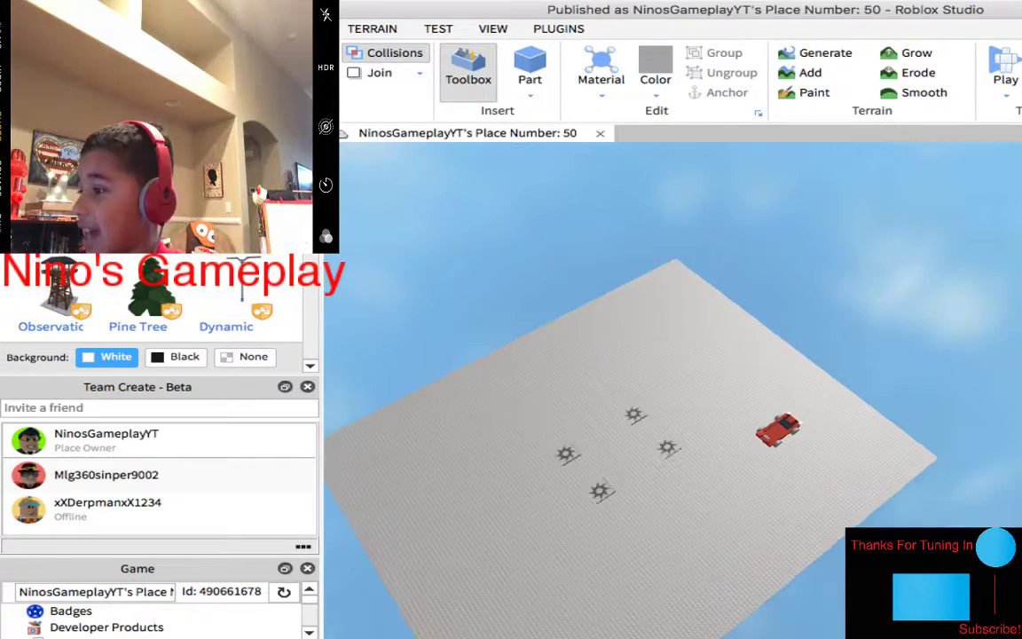
mouse_move(674, 391)
right_mouse_down()
mouse_move(674, 302)
mouse_move(674, 372)
right_mouse_up()
Spin the red car around its vertical axis and slide it left on the platform.
left_click(848, 466)
key("ctrl+3")
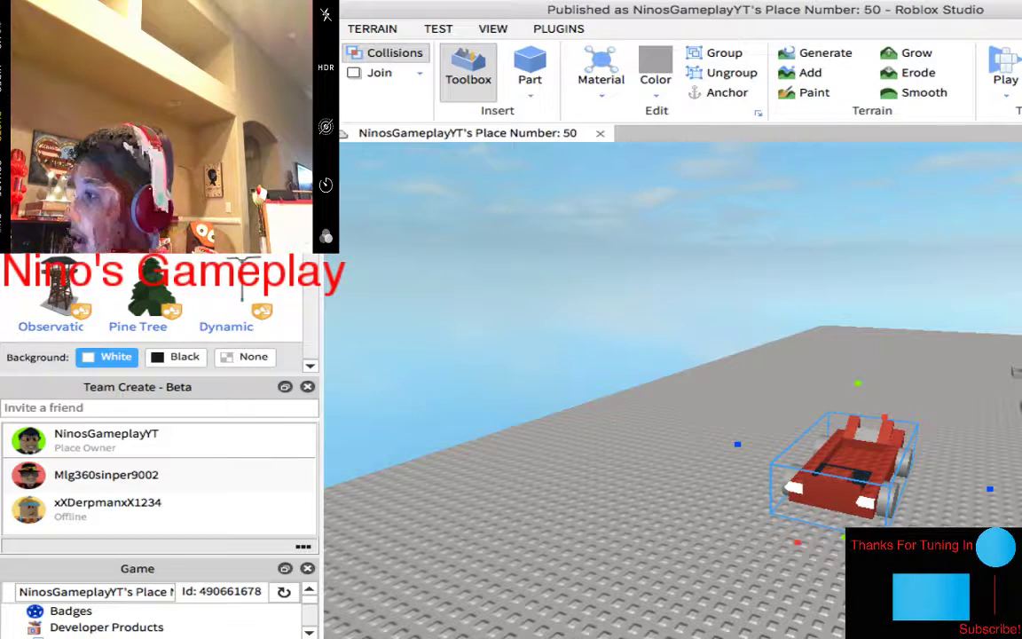
key("ctrl+4")
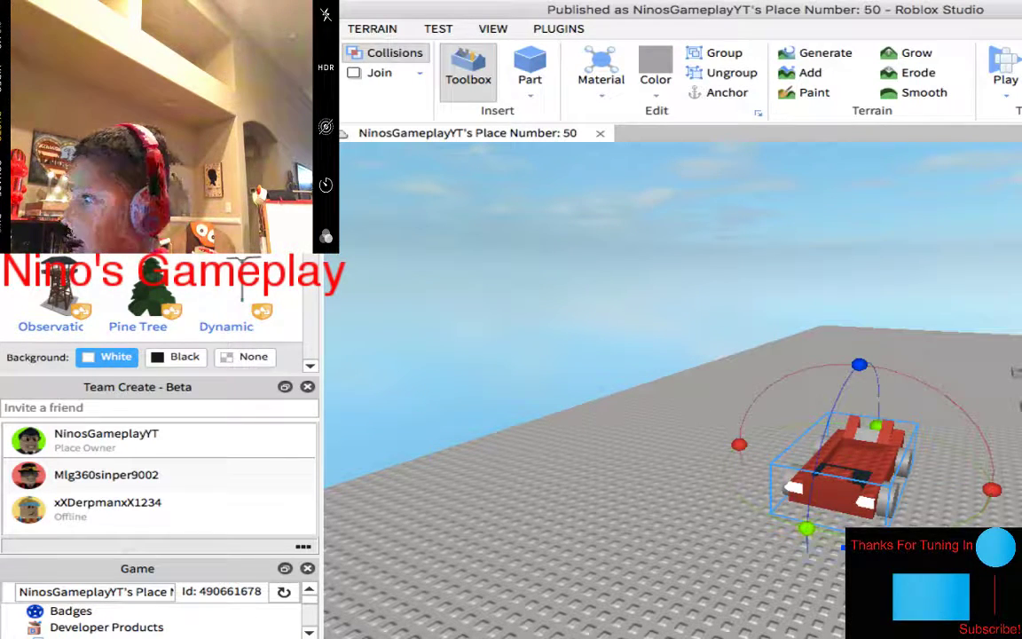
left_click_drag(805, 527, 991, 488)
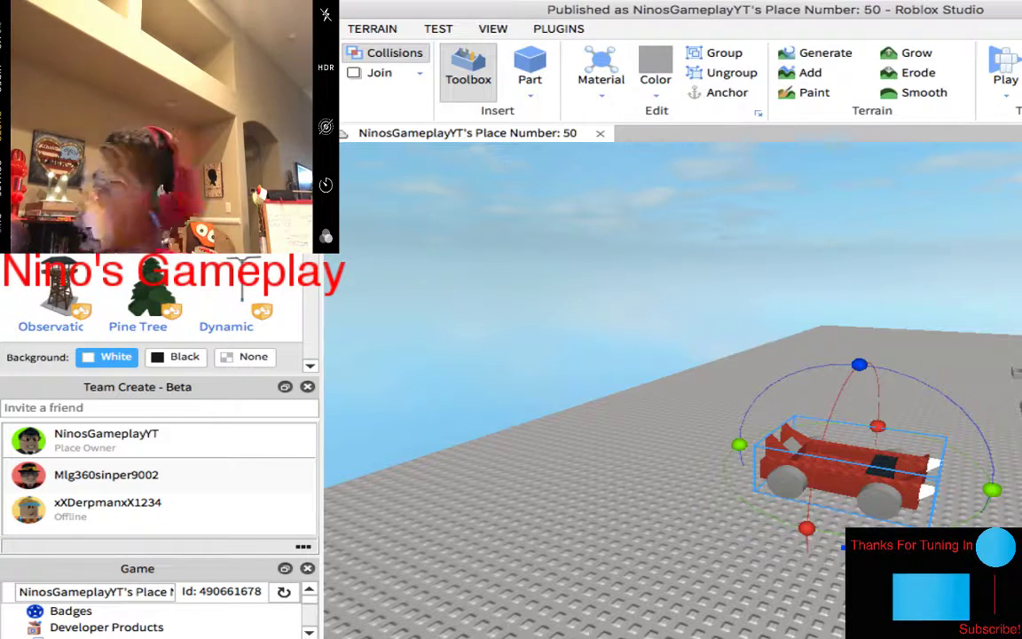
left_click_drag(847, 470, 567, 484)
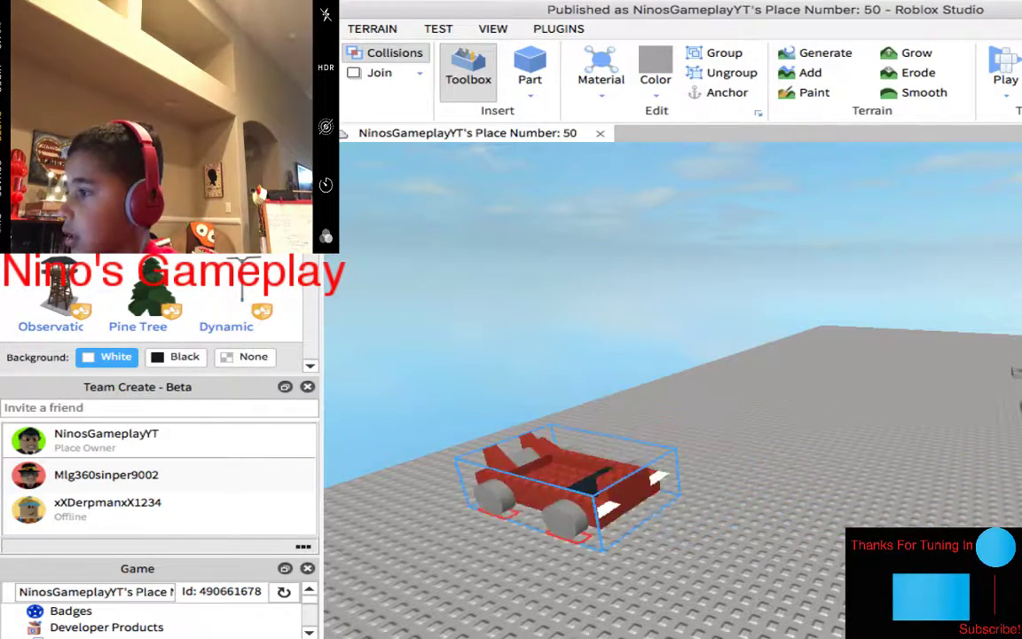
mouse_move(674, 390)
right_mouse_down()
mouse_move(799, 390)
mouse_move(621, 373)
mouse_move(674, 266)
mouse_move(621, 372)
right_mouse_up()
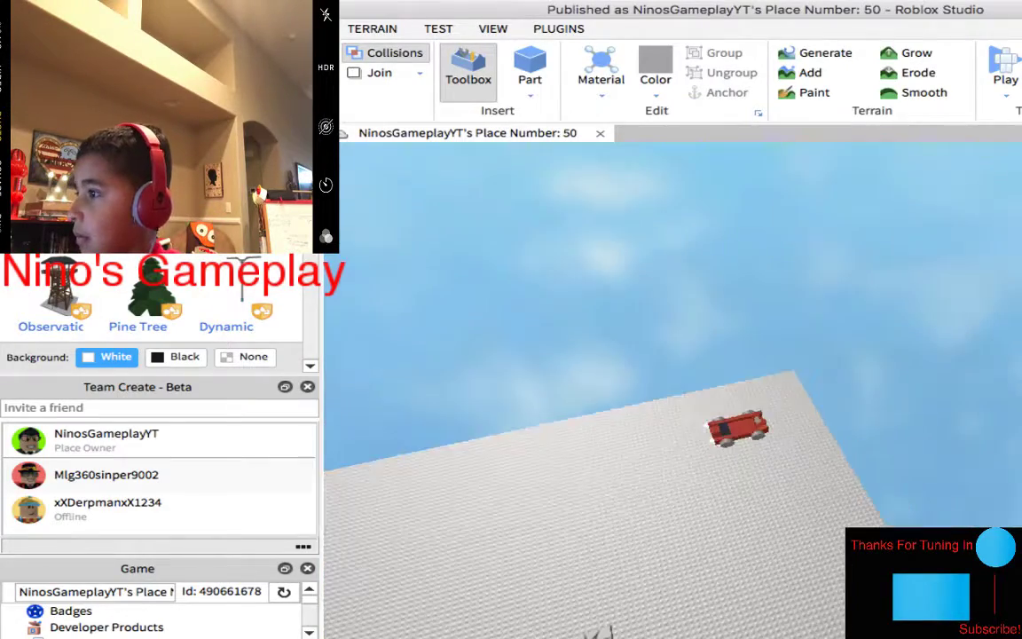
scroll(781, 434, "up", 5)
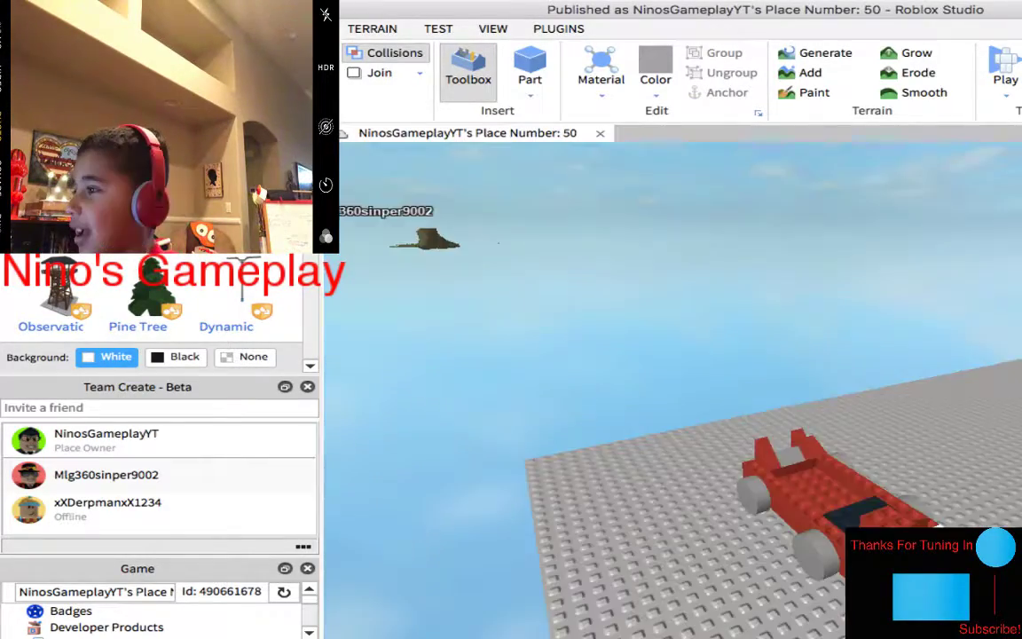
right_click_drag(621, 373, 727, 355)
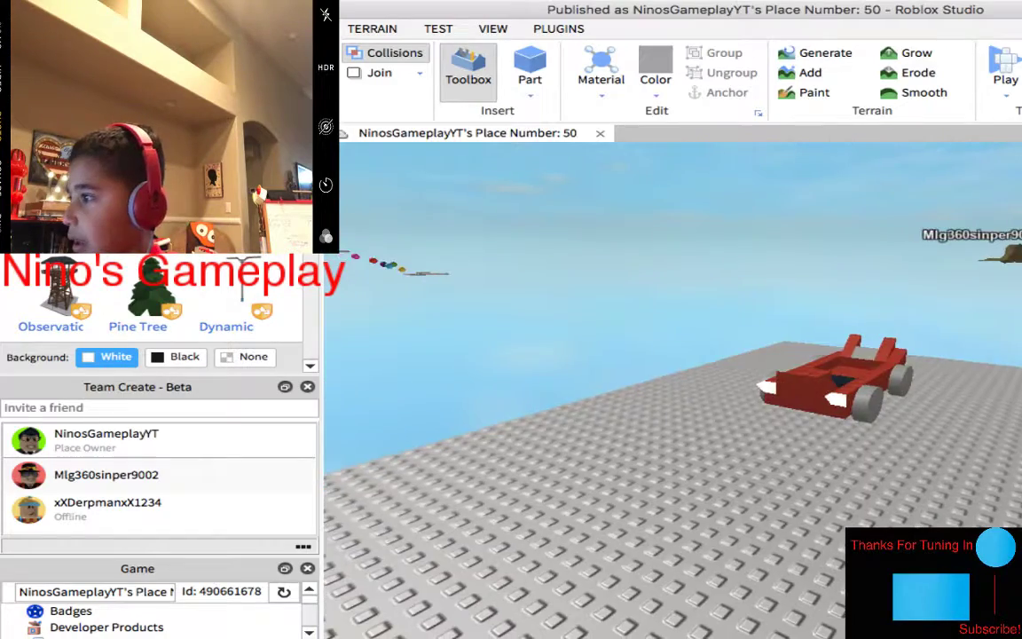
key("w")
key("s")
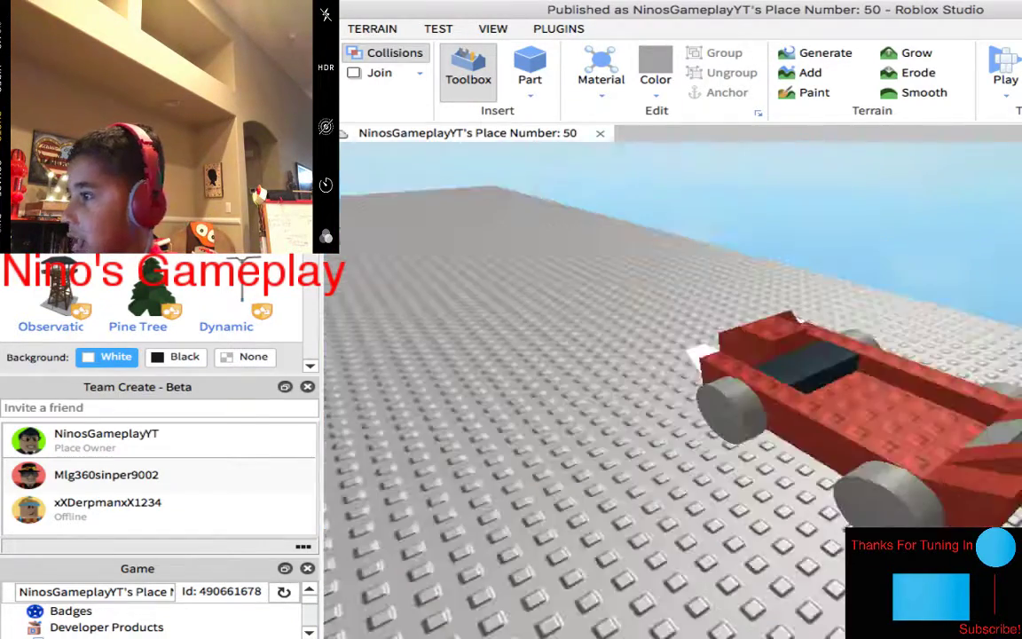
key("a")
key("d")
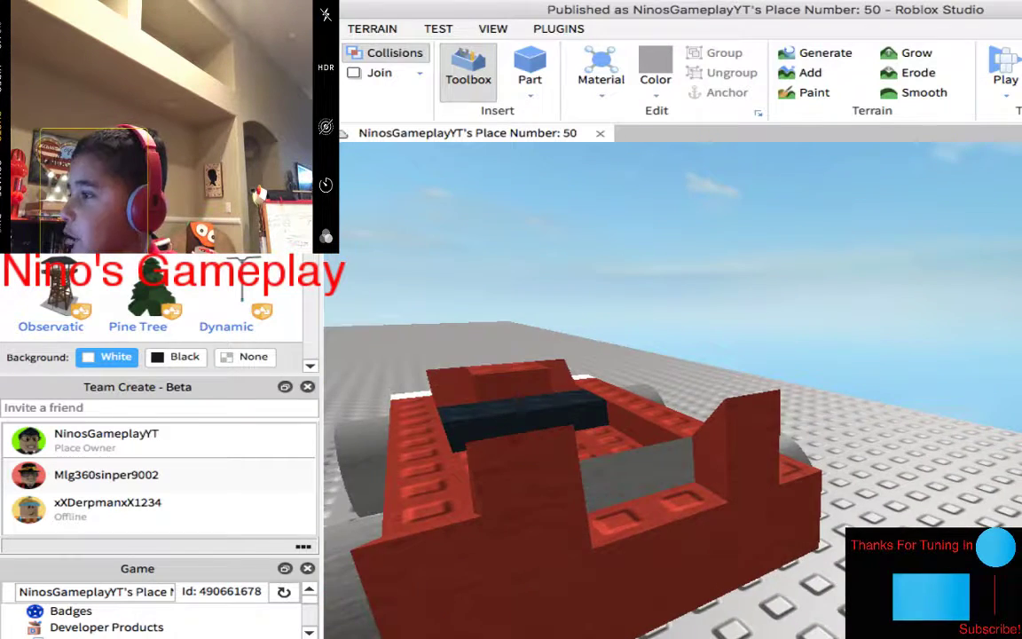
key("s")
key("e")
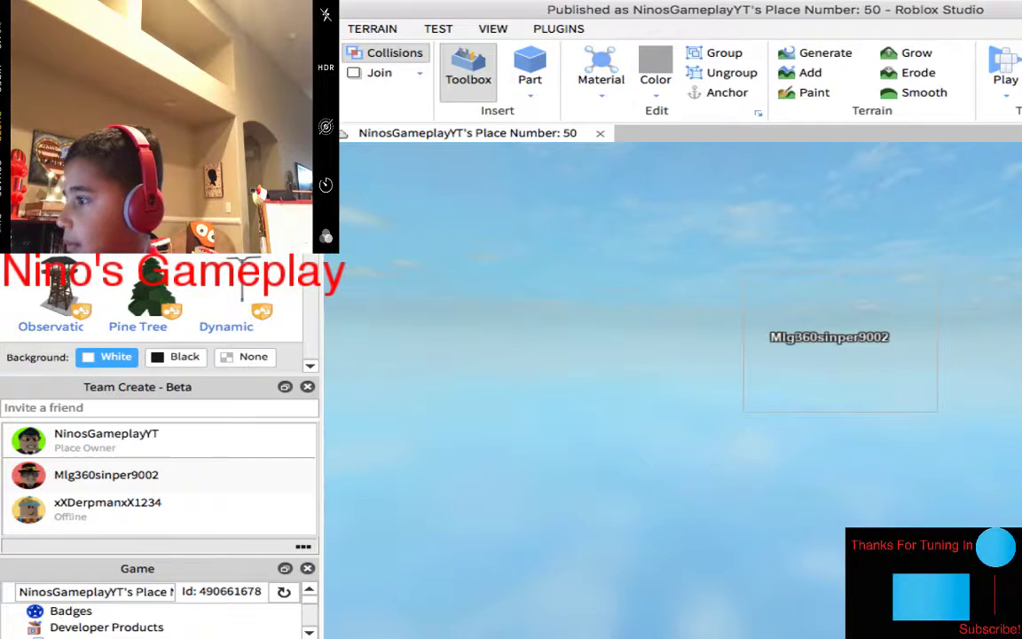
key("ctrl+2")
mouse_move(674, 266)
right_mouse_down()
mouse_move(674, 373)
mouse_move(621, 337)
mouse_move(621, 266)
right_mouse_up()
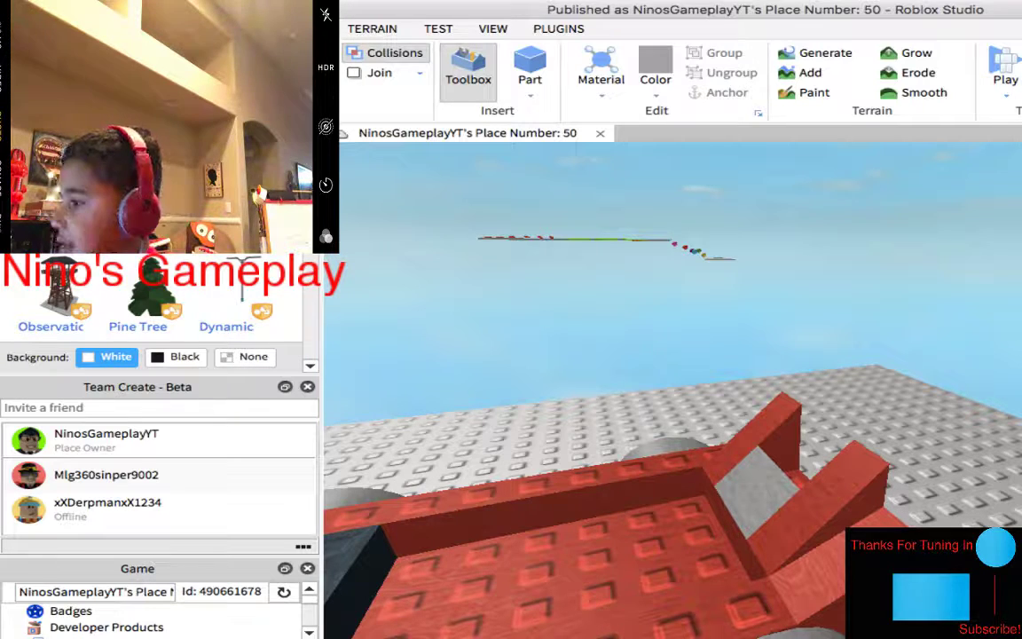
right_click_drag(674, 390, 621, 355)
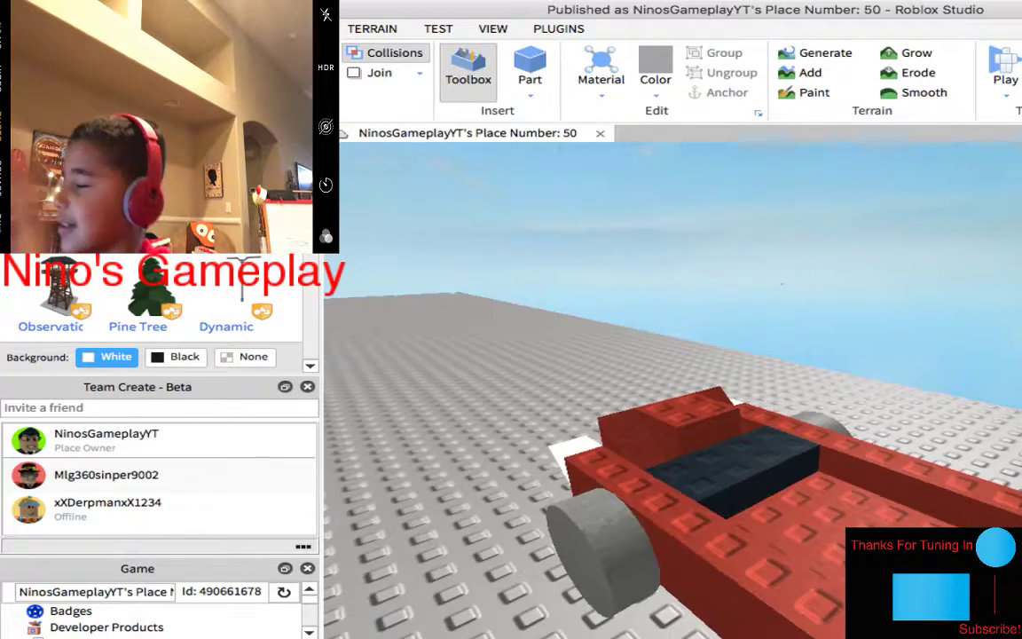
key("s")
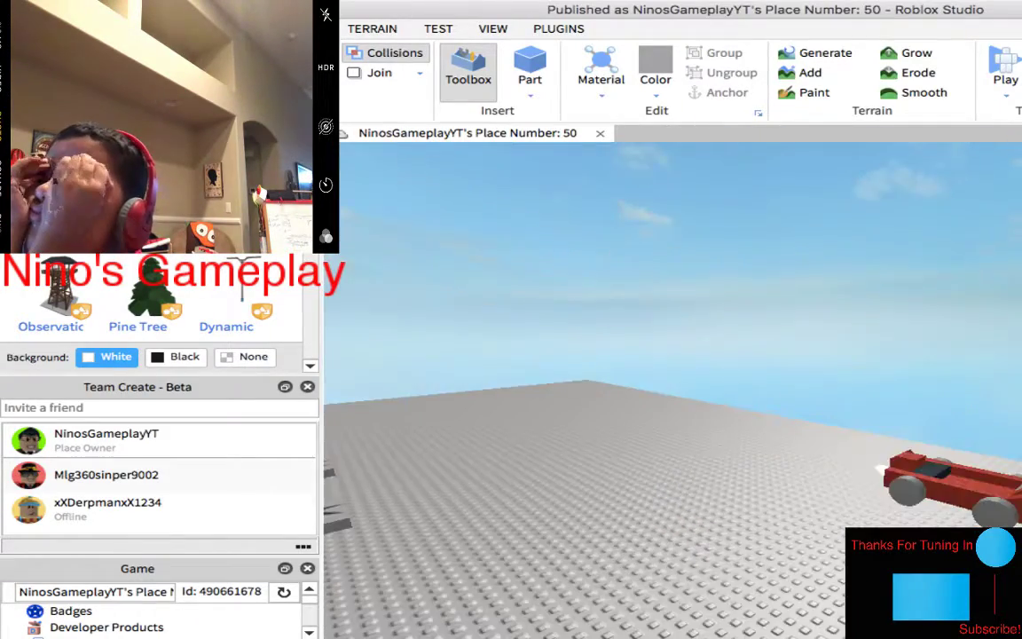
right_click_drag(674, 320, 656, 408)
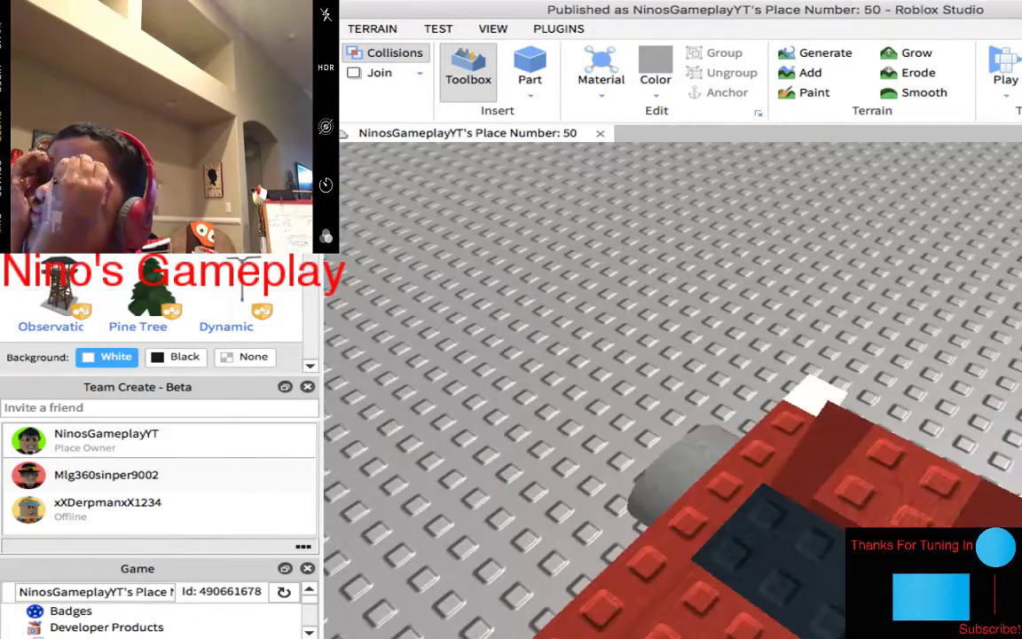
key("s")
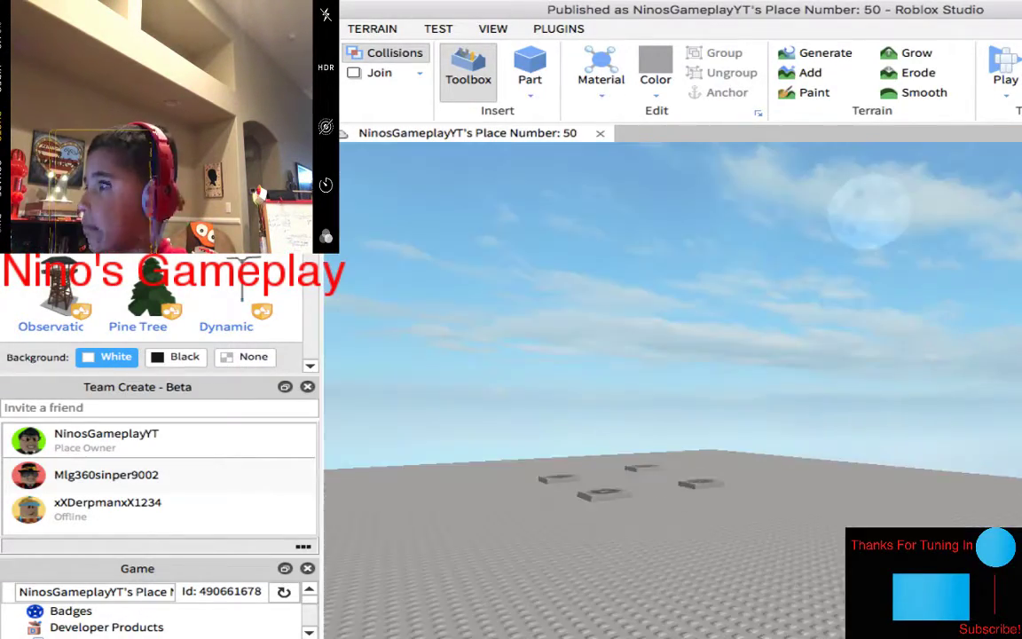
key("w")
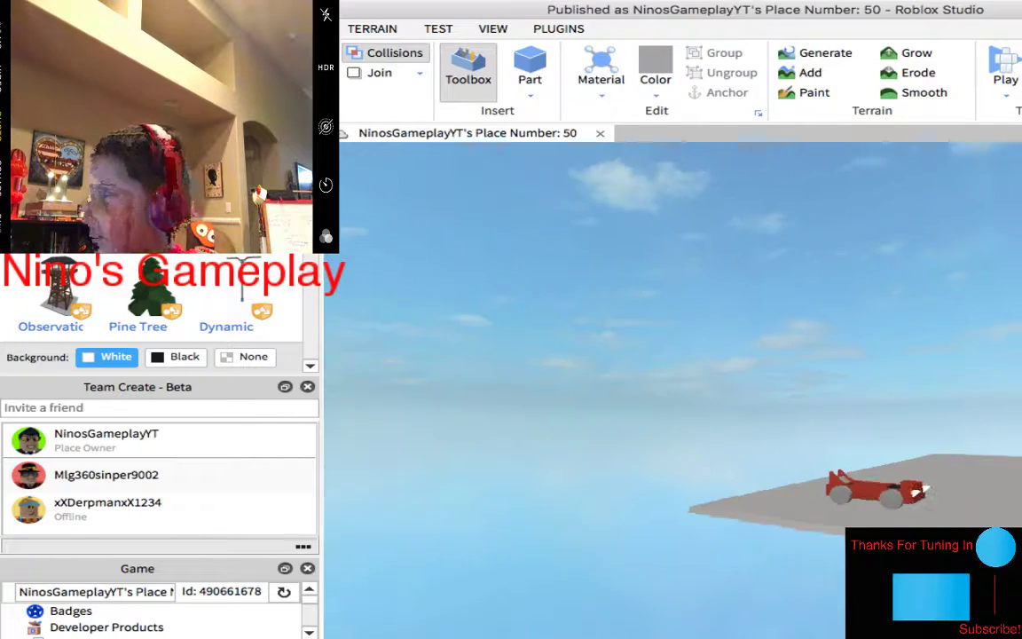
key("s")
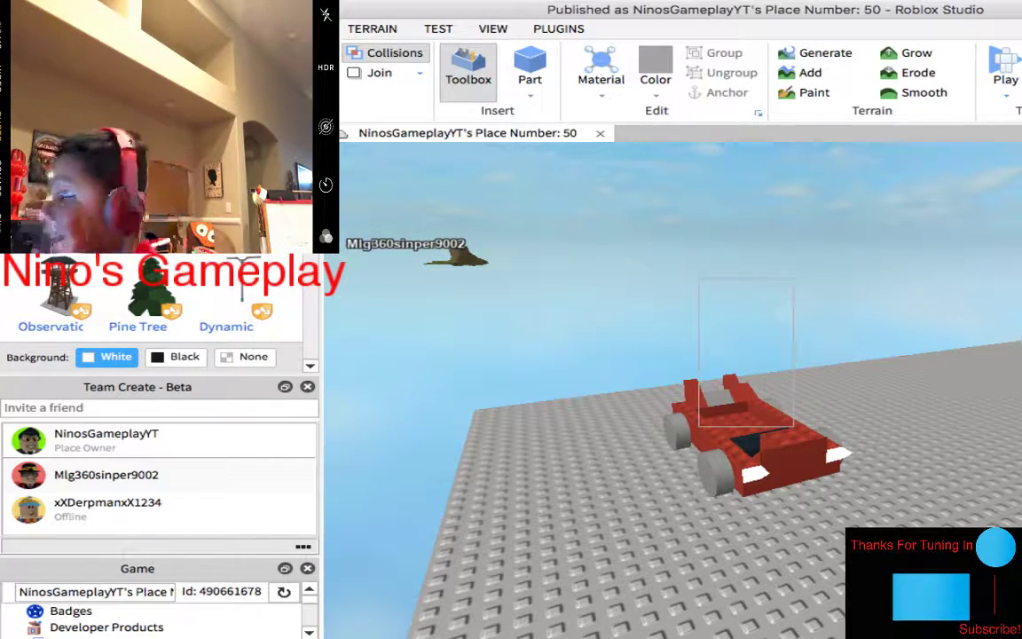
Select the red car and switch to the Rotate tool.
left_click(754, 434)
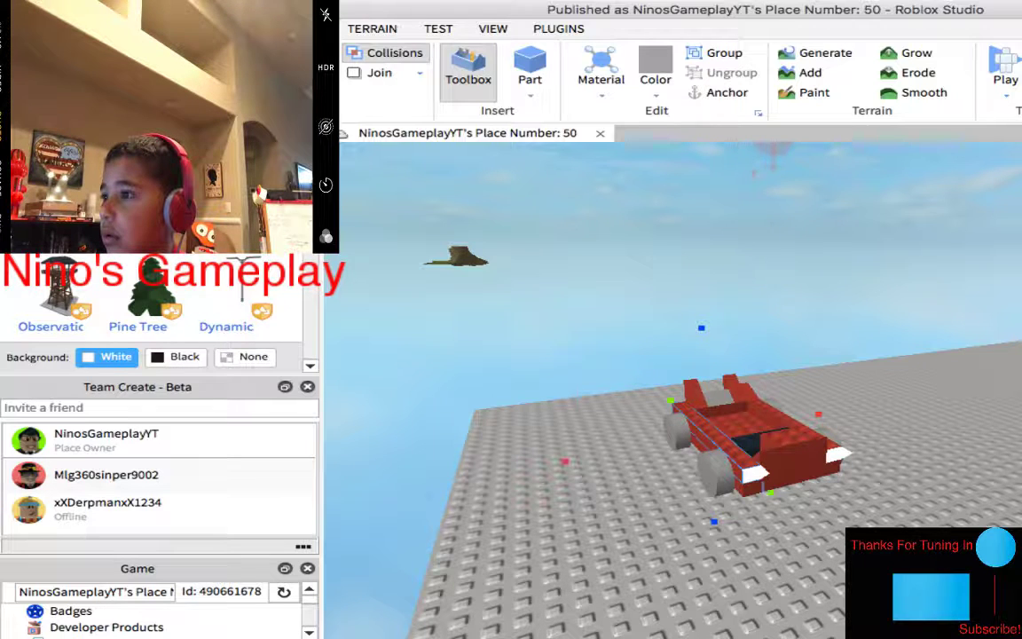
key("ctrl+4")
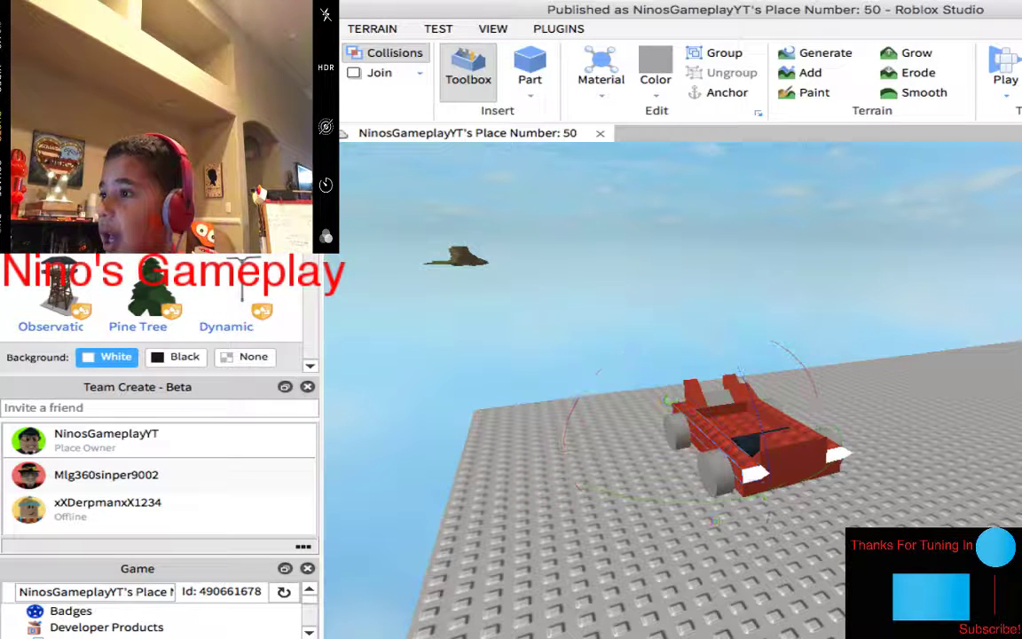